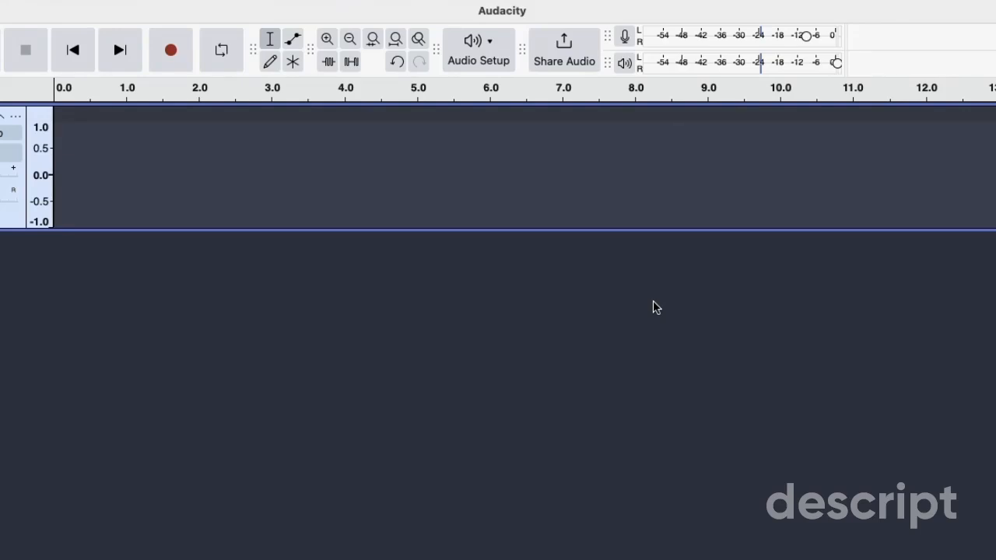
Check the available playback devices, recording devices and recording channels in the audio setup
click(448, 407)
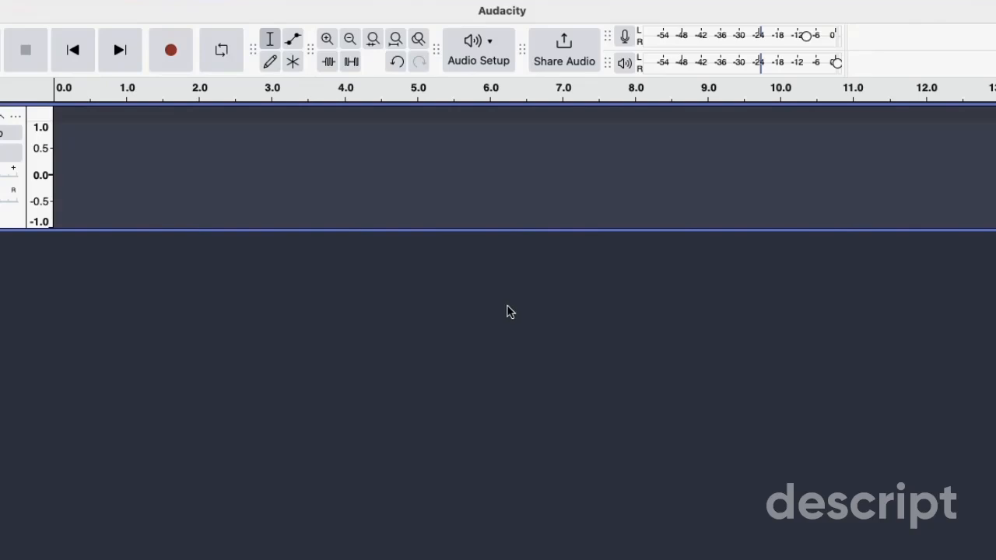
click(498, 50)
mouse_move(521, 112)
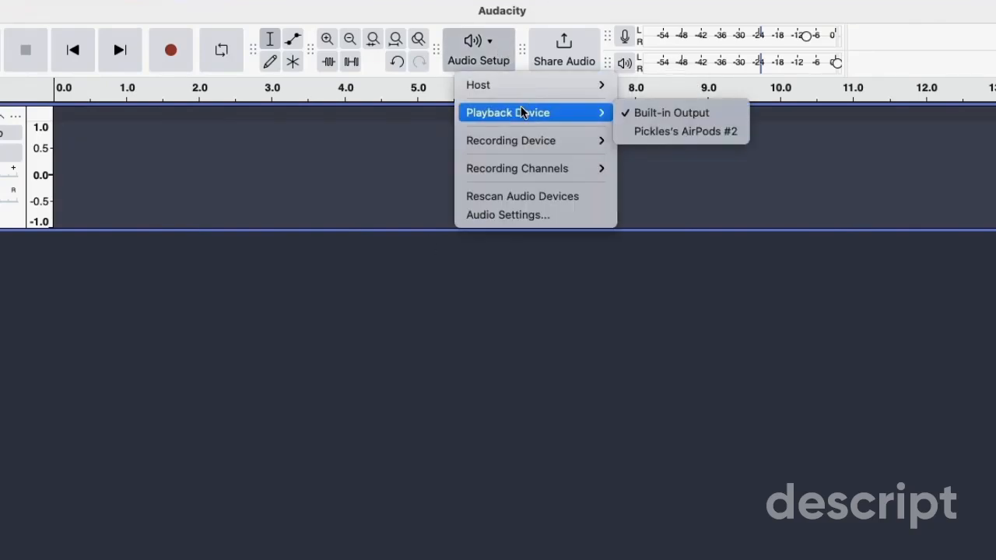
mouse_move(527, 146)
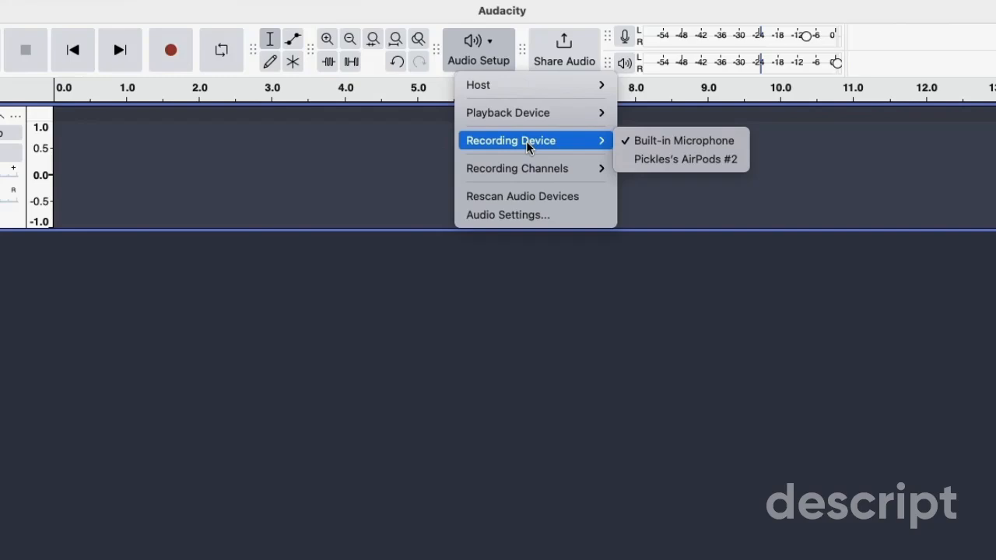
mouse_move(528, 171)
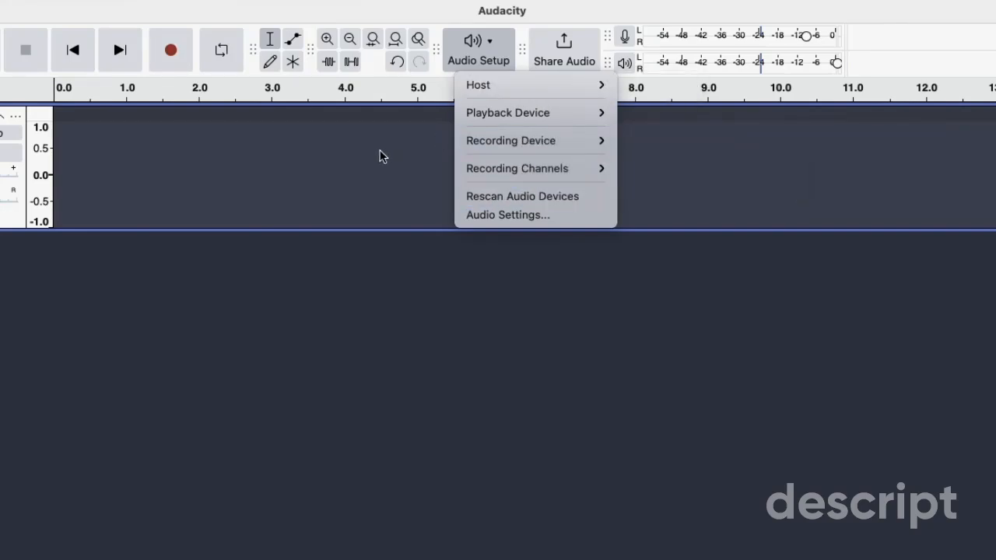
In the audio settings, choose 44100 Hz as default sample rate and 32-bit float as default sample format
click(493, 214)
scroll(428, 363, down, 3)
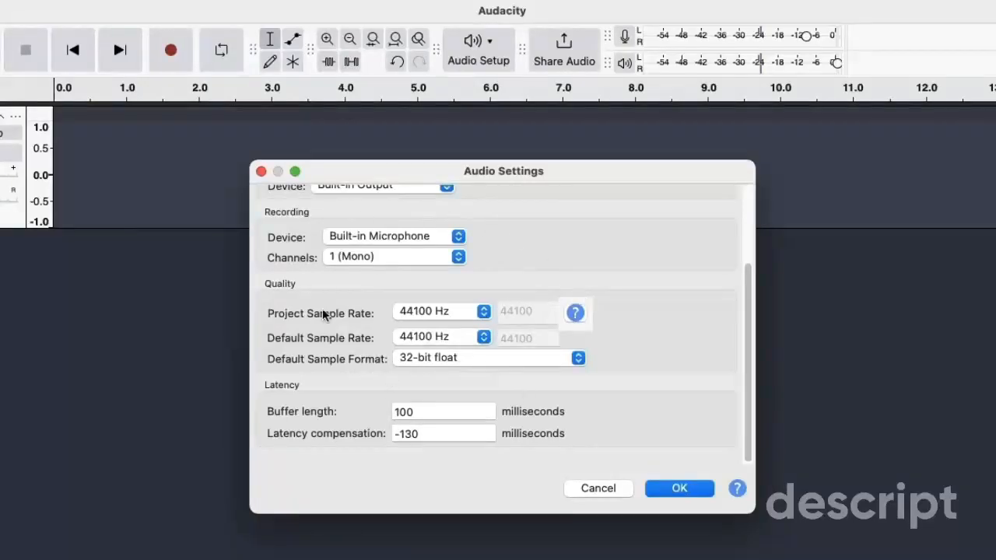
click(483, 337)
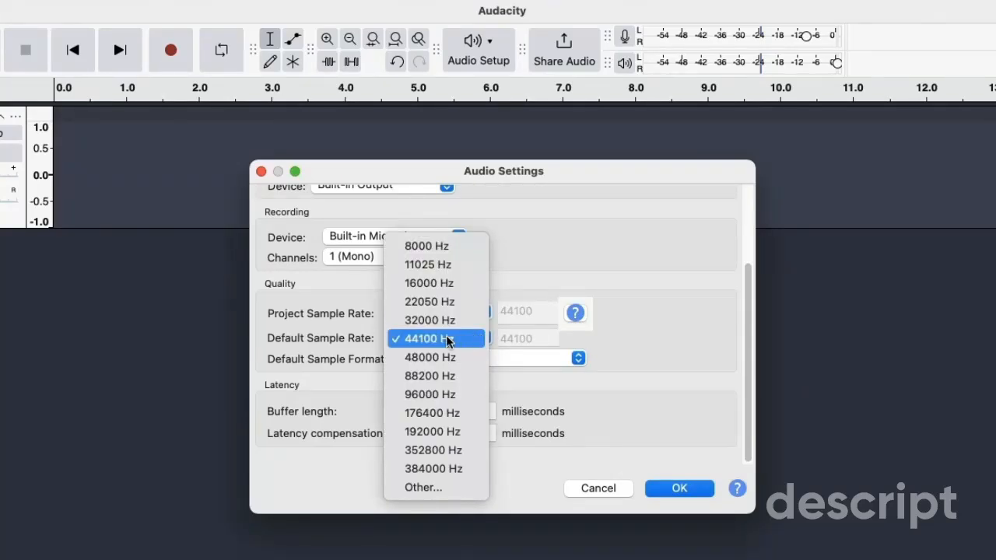
click(448, 340)
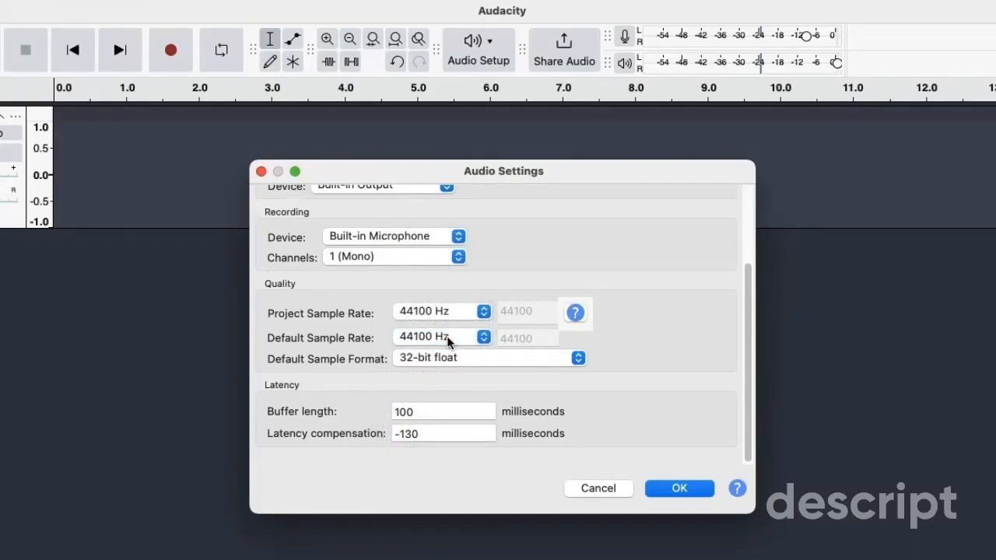
click(482, 360)
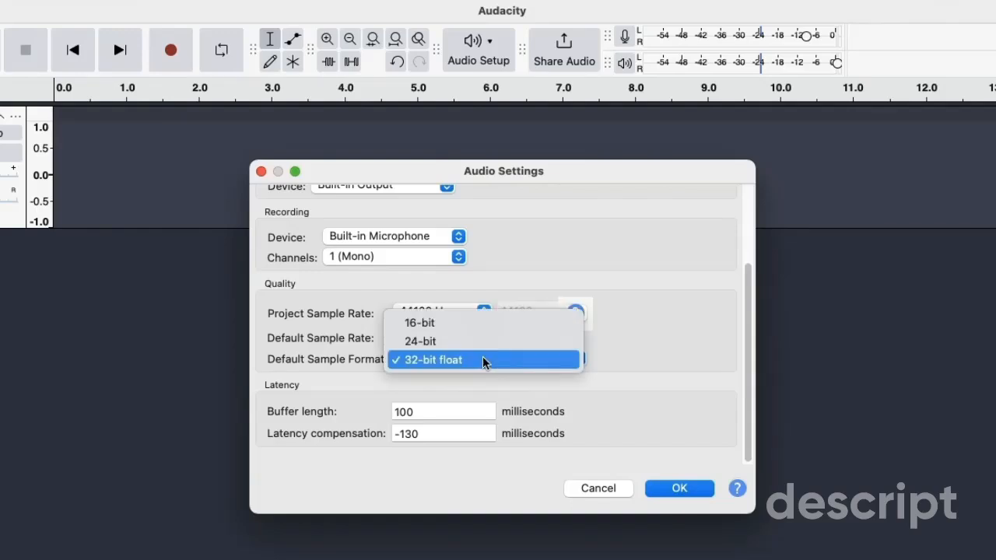
click(484, 361)
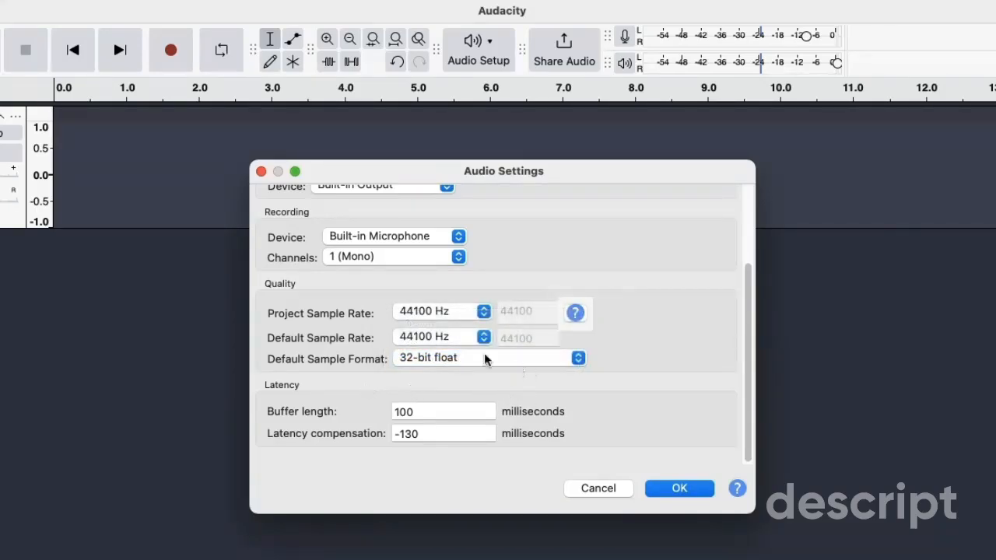
Examine the sample rates offered for the default and project sample rate settings
click(459, 343)
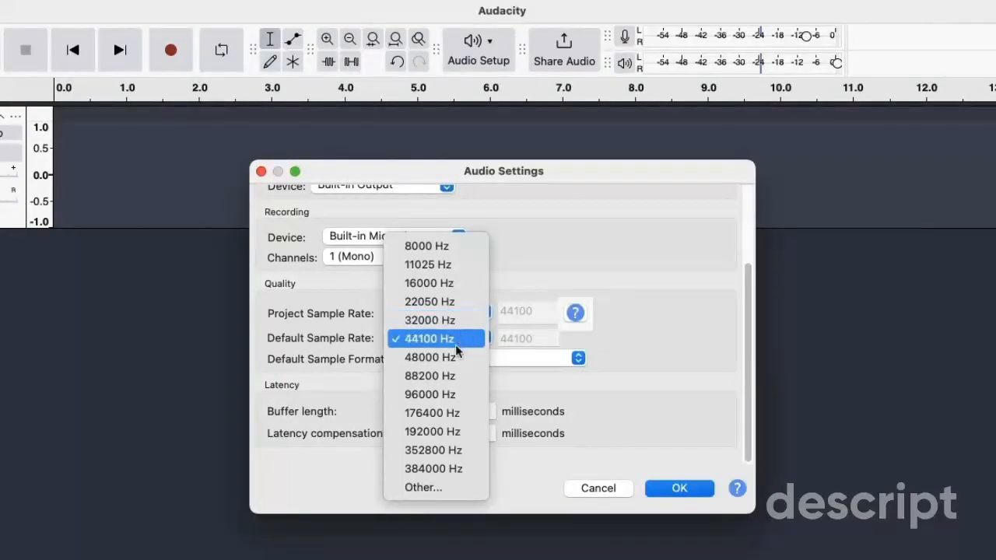
click(646, 353)
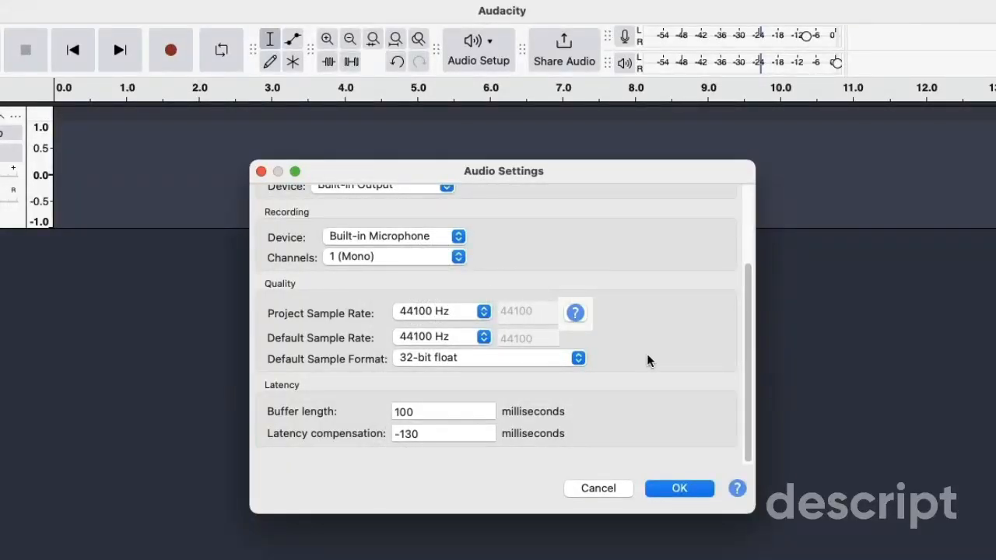
click(457, 308)
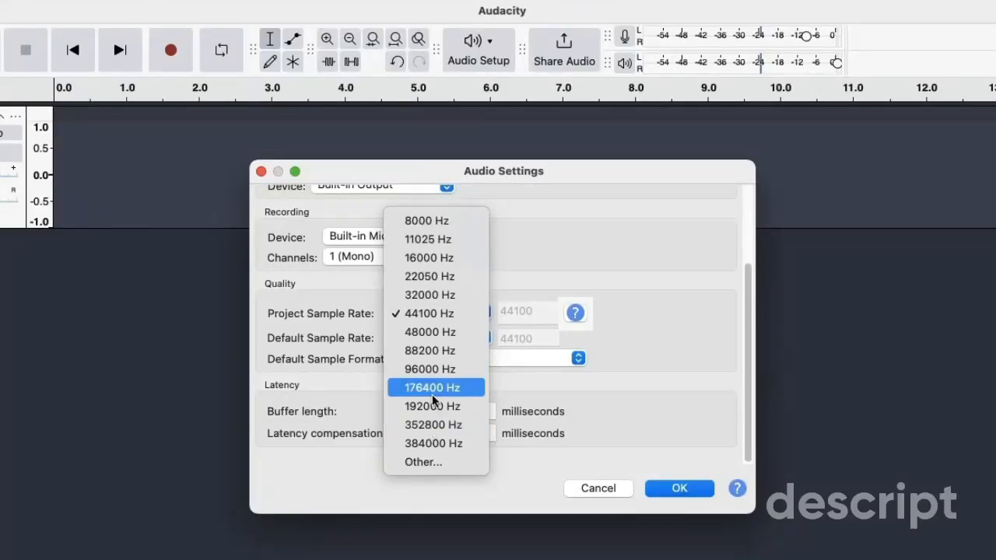
click(664, 402)
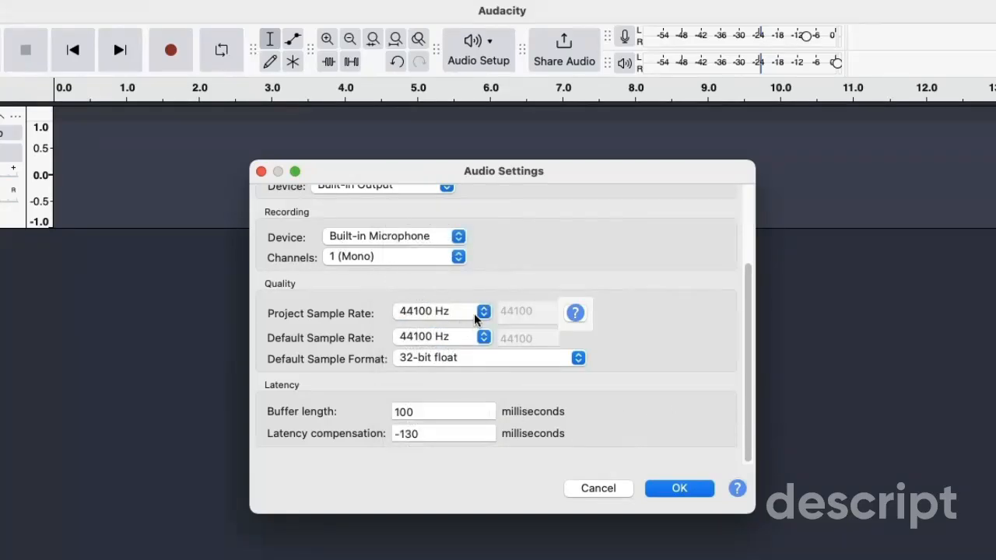
Keep the default sample rate at 44100 Hz and the sample format at 32-bit float, and accept the audio settings
click(471, 337)
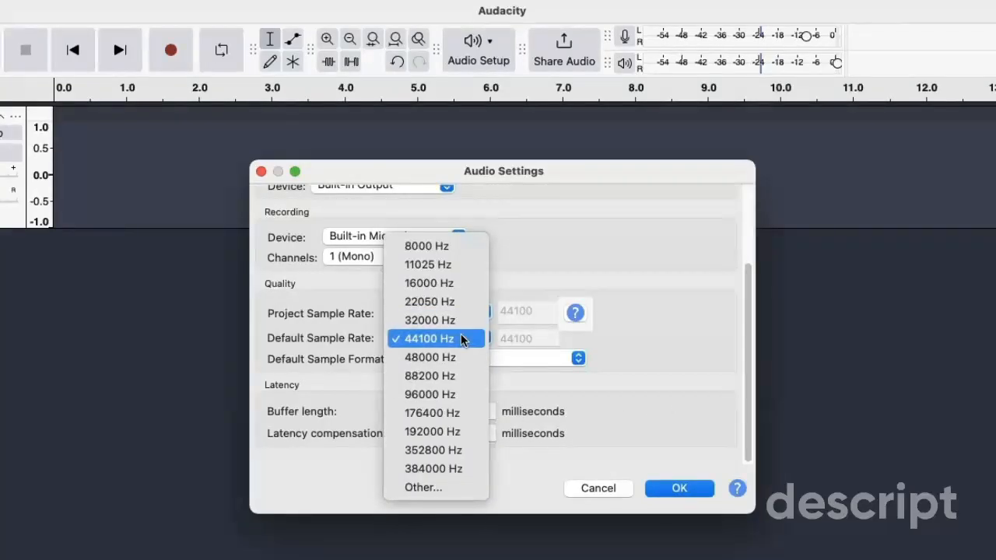
click(465, 337)
click(490, 363)
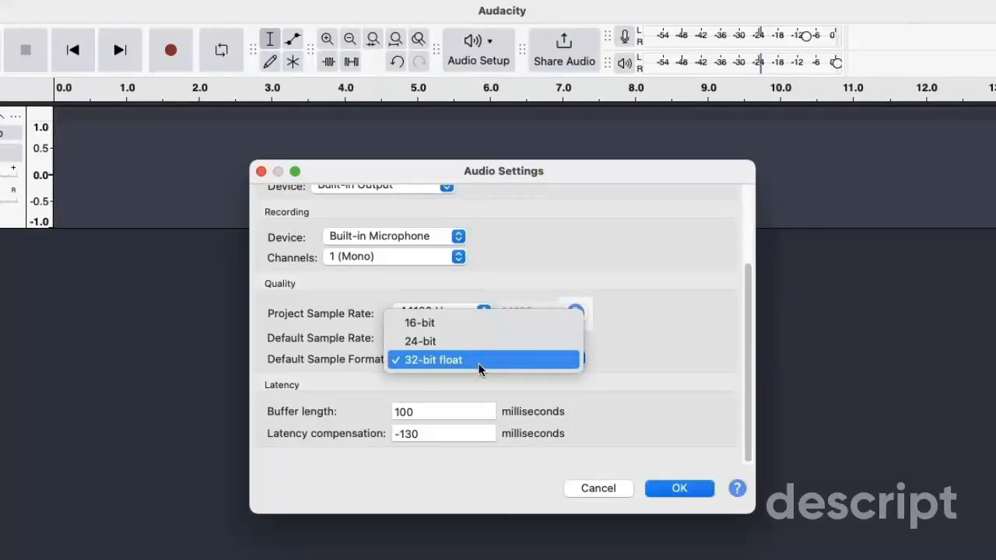
click(478, 362)
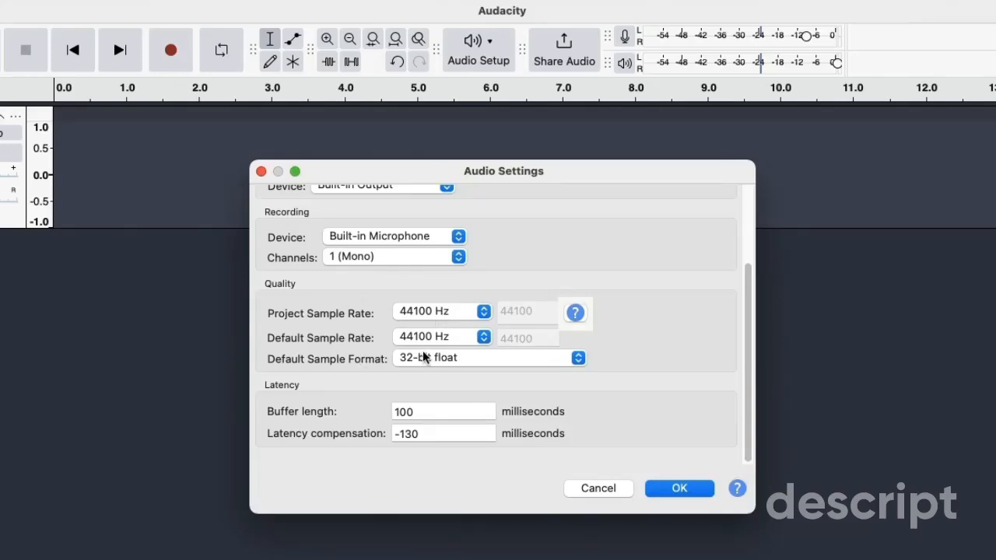
click(677, 489)
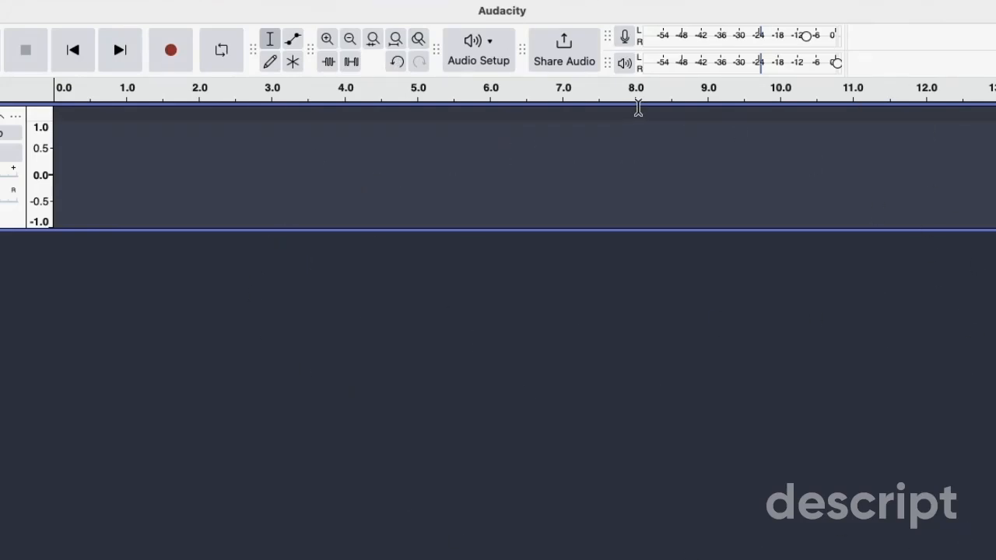
Enable silent monitoring on the recording meter
click(625, 37)
click(624, 213)
click(626, 43)
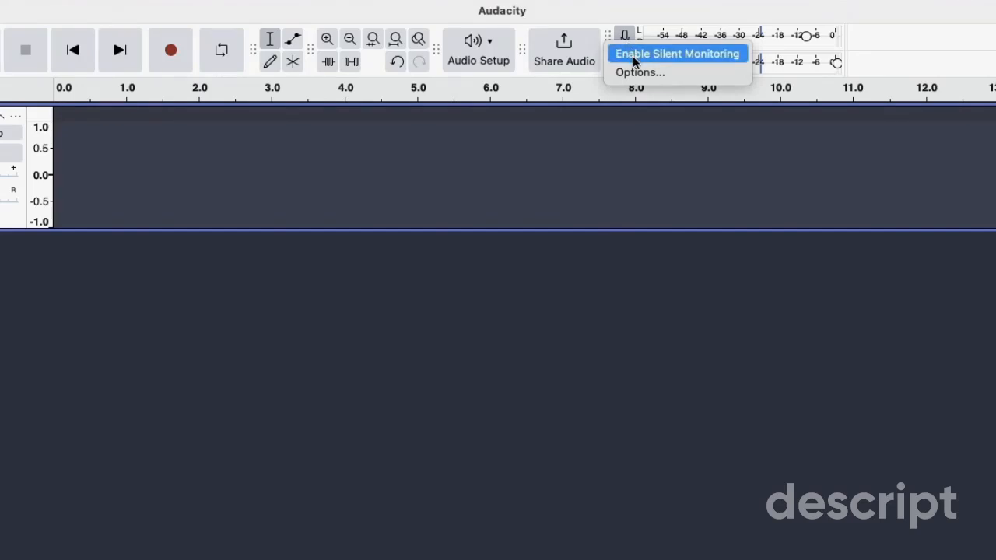
click(634, 62)
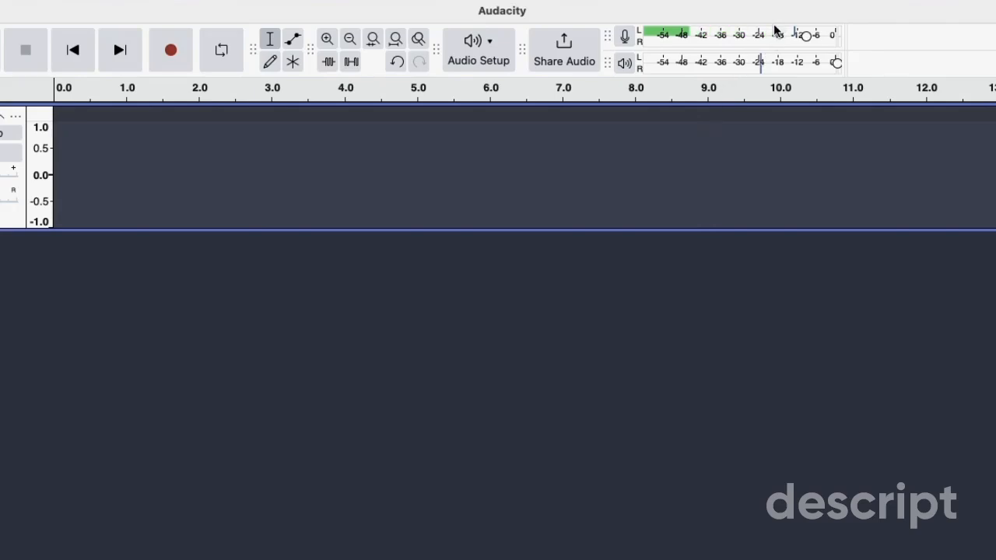
Adjust the recording level, first lowering it to 77% and finally raising its slider to about the -6 mark
mouse_move(774, 30)
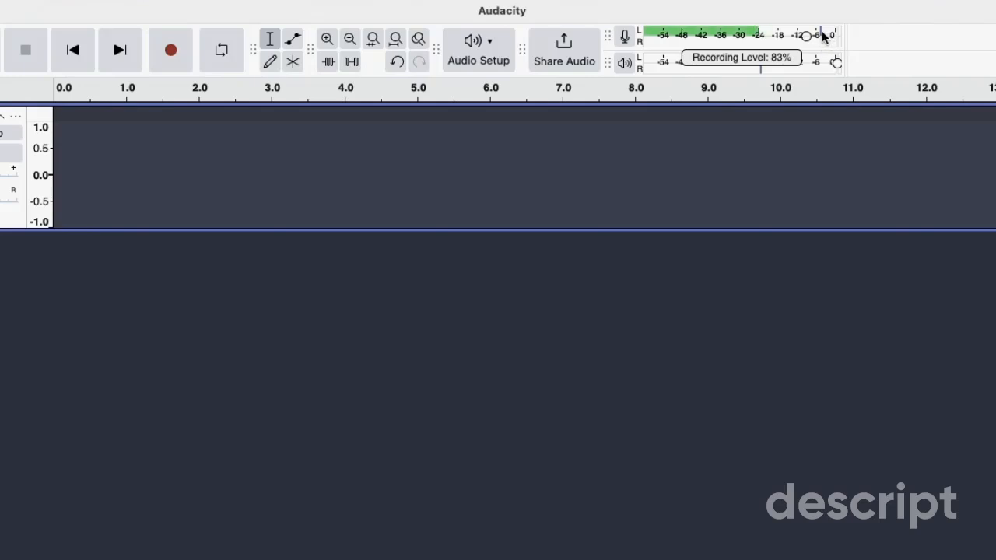
drag(799, 34, 791, 35)
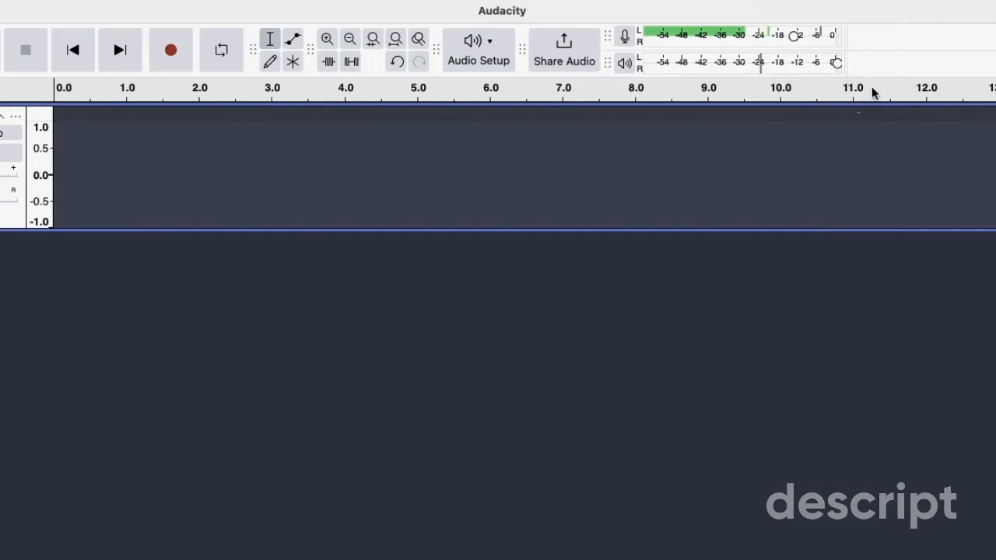
mouse_move(792, 44)
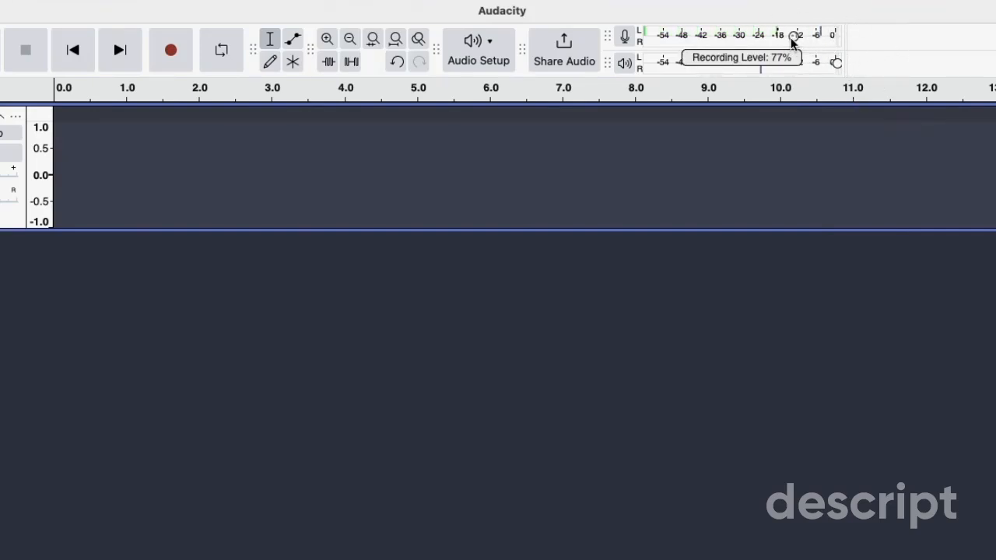
drag(792, 43, 815, 45)
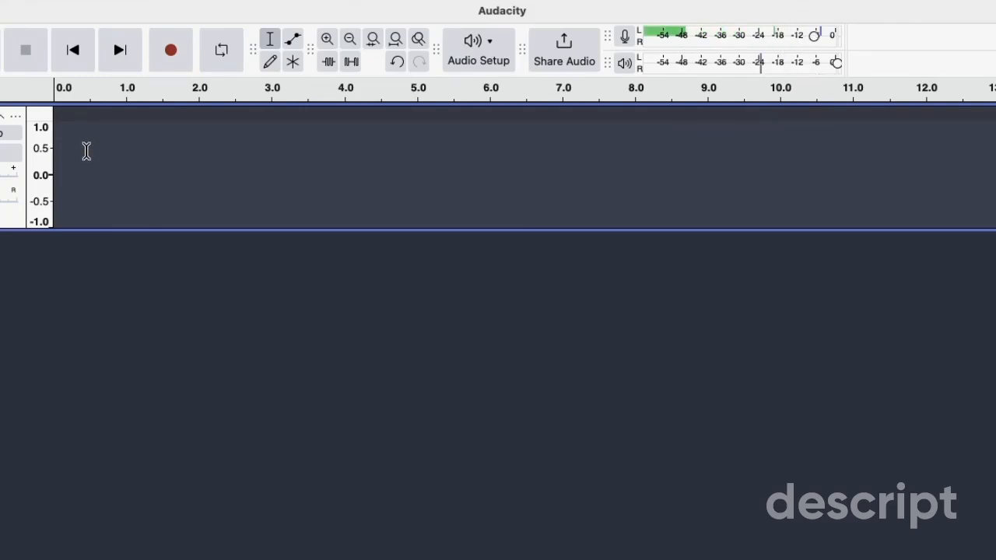
Turn off silent monitoring and record about 13 seconds of audio from the start of the track
click(624, 35)
click(624, 57)
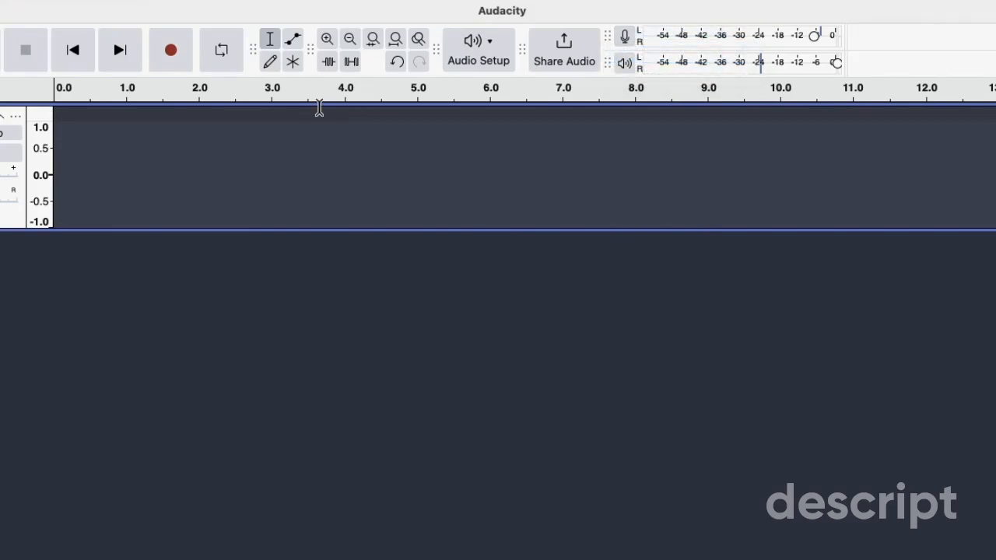
click(187, 52)
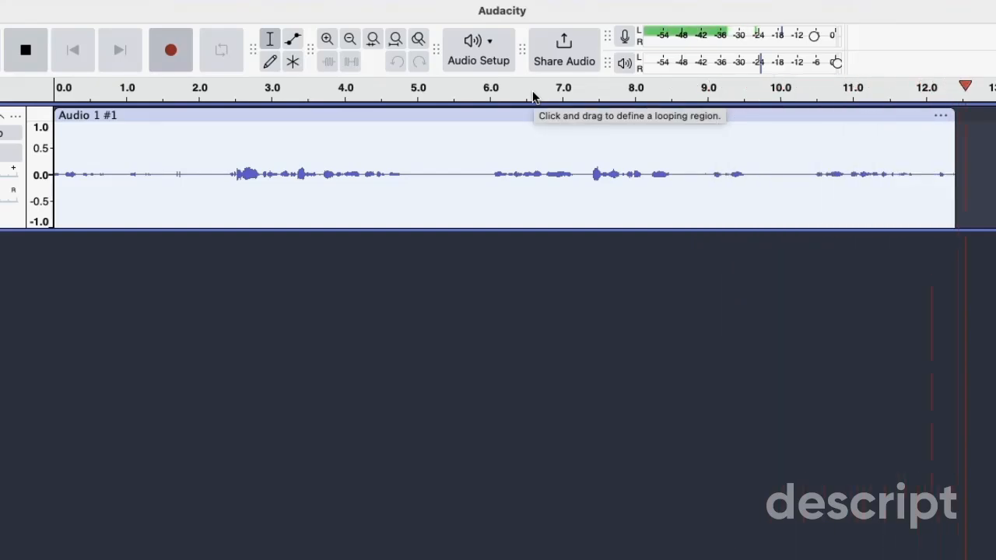
key(space)
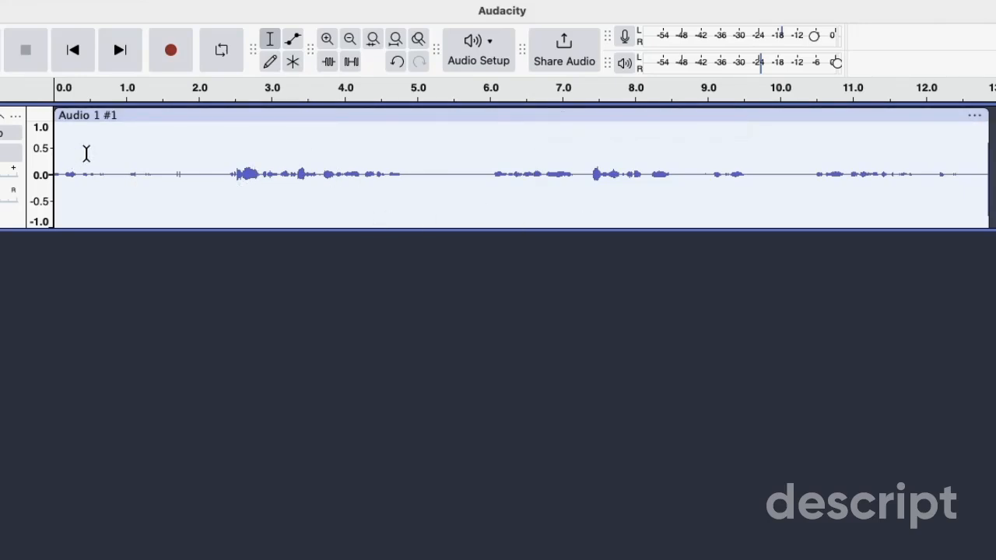
Set the playback start near the beginning of the recorded clip, play it back and stop playback
click(62, 142)
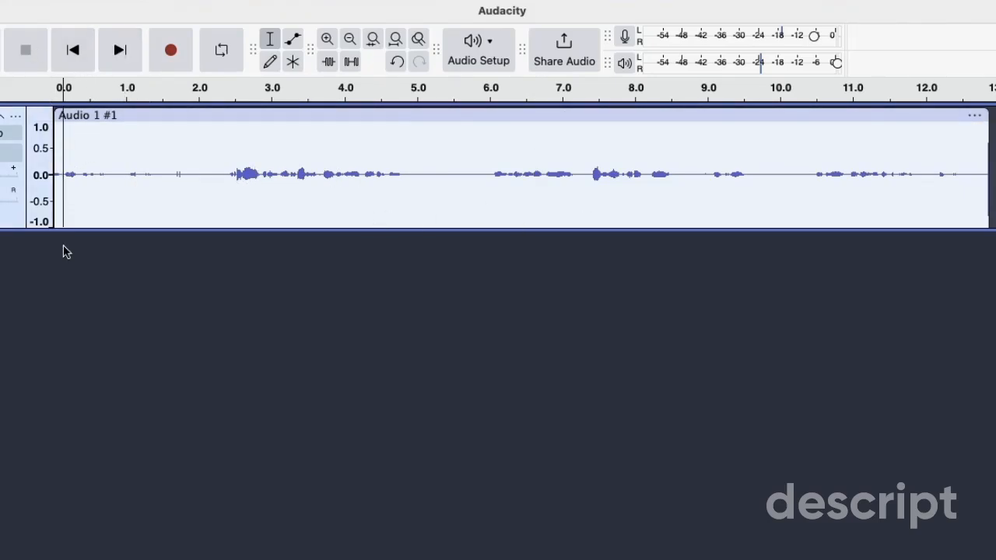
key(space)
click(338, 414)
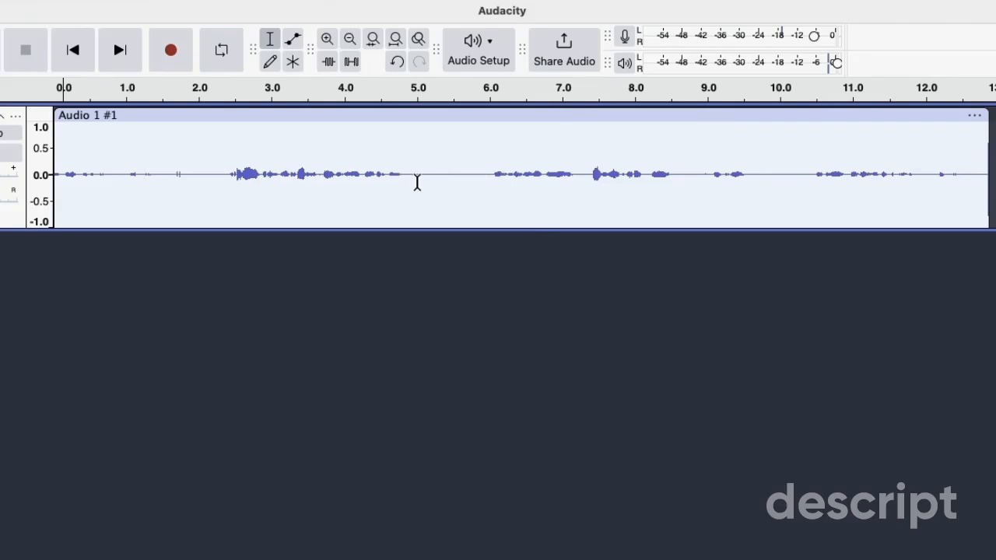
key(space)
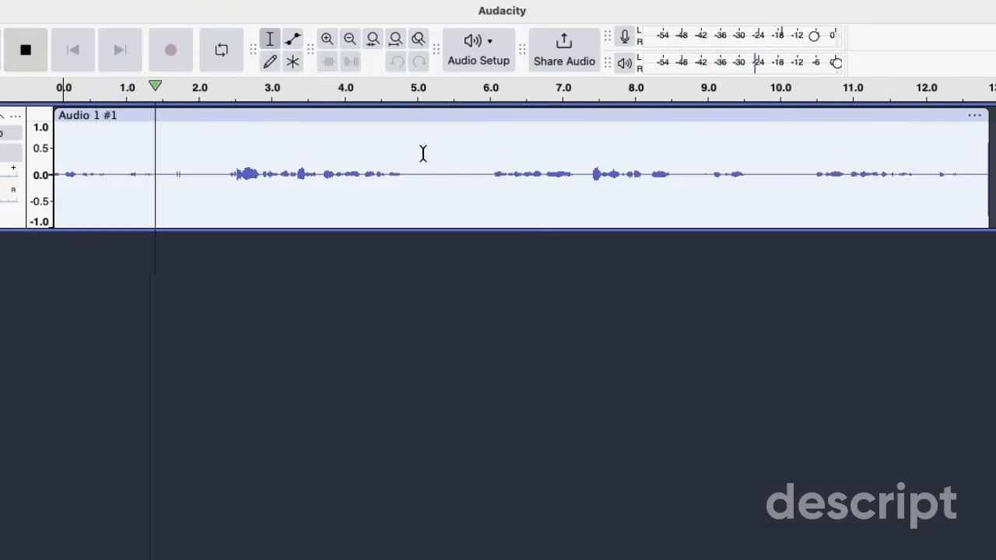
key(space)
Play the recording from about the 5-second mark on the timeline twice, stopping playback each time
click(430, 117)
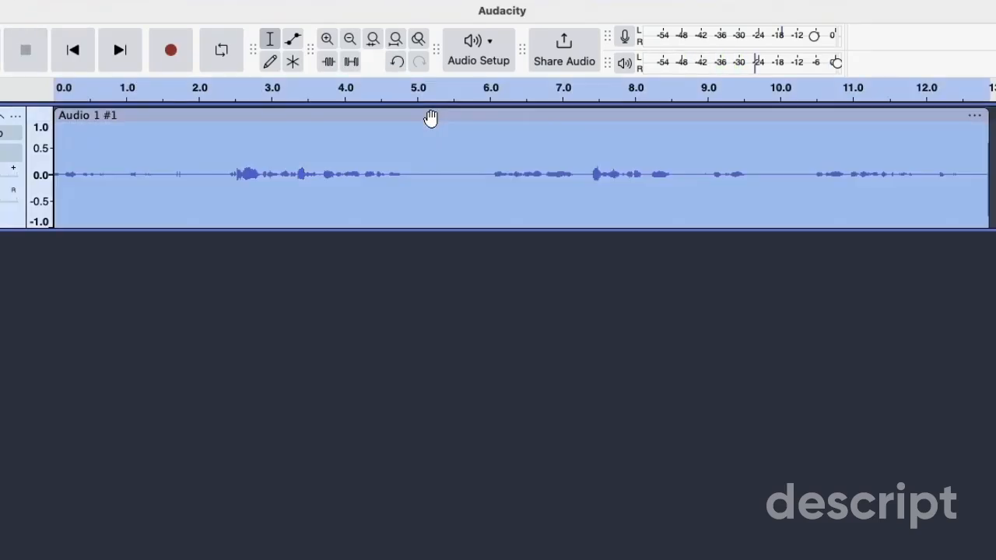
click(424, 300)
click(429, 87)
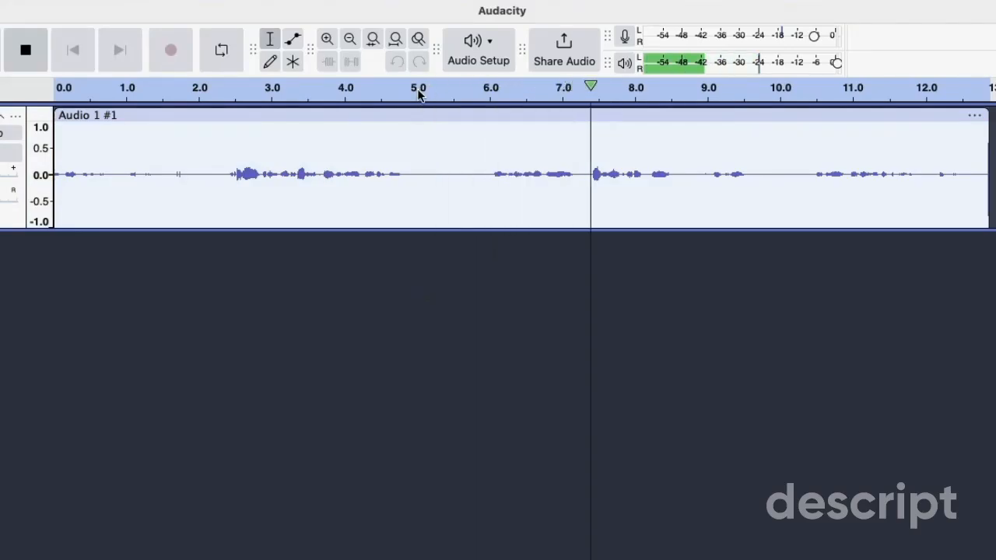
click(418, 90)
key(space)
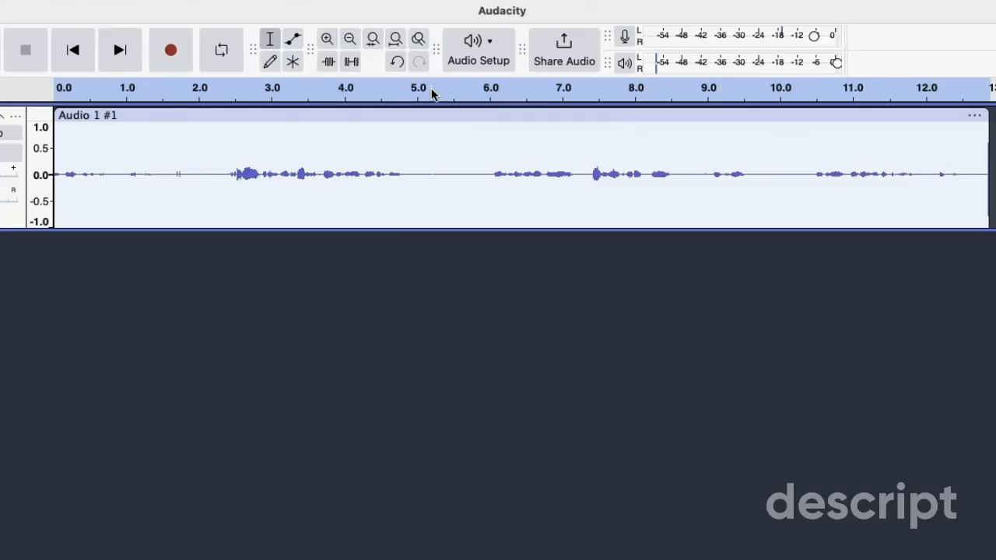
click(433, 91)
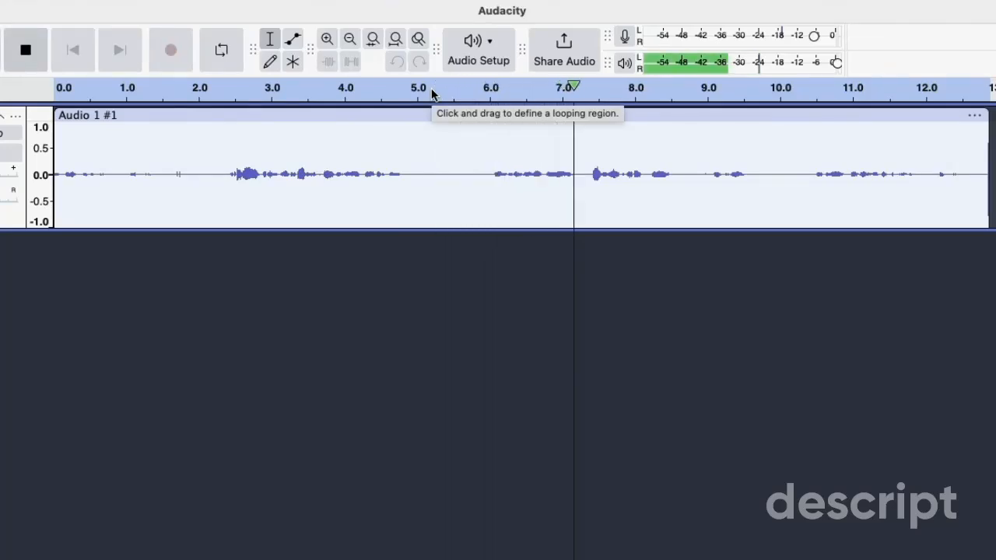
key(space)
Delete the silent gap from about 4.8 to 6.0 seconds and play the clip from about the 2.3-second mark
drag(414, 180, 488, 184)
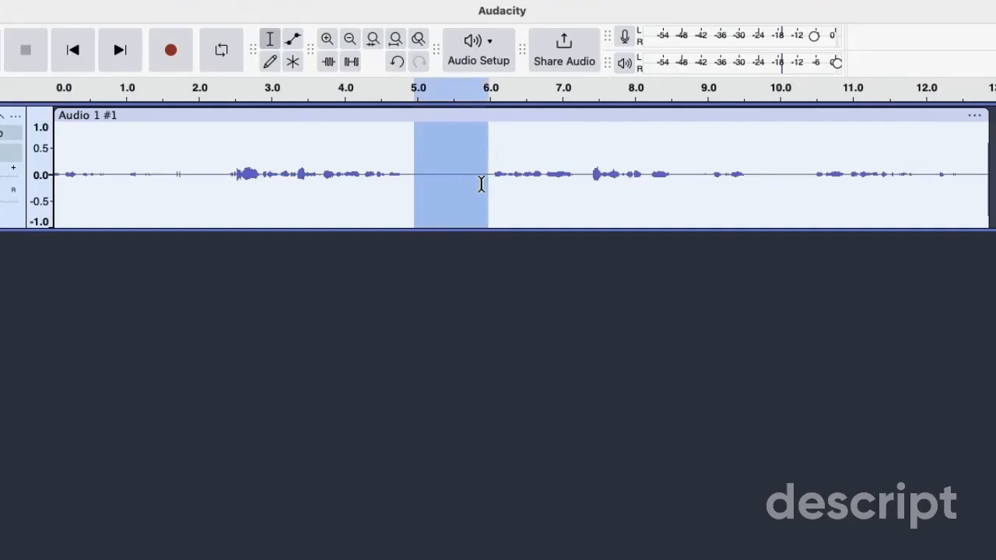
mouse_move(418, 189)
mouse_down()
mouse_move(382, 189)
mouse_move(405, 185)
mouse_up()
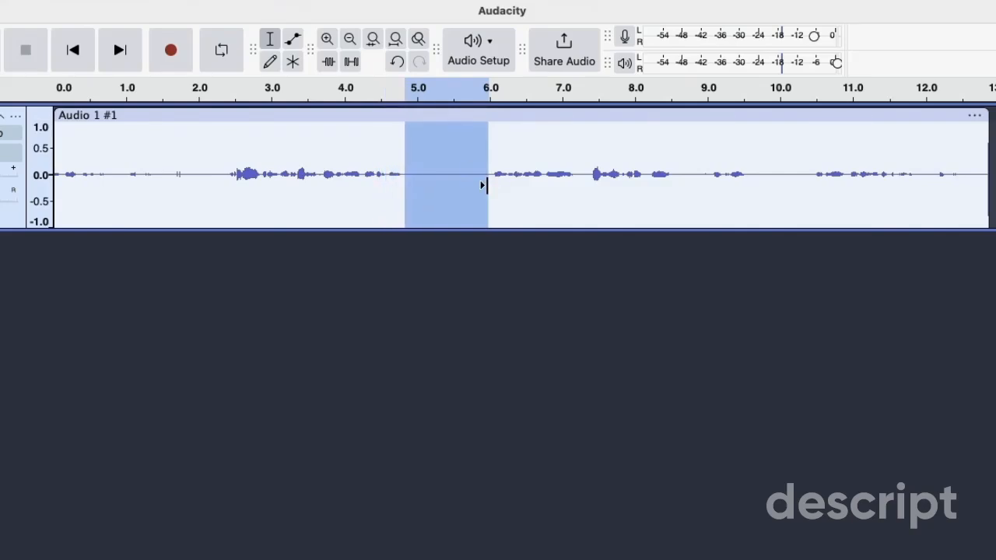
drag(484, 185, 486, 185)
key(Delete)
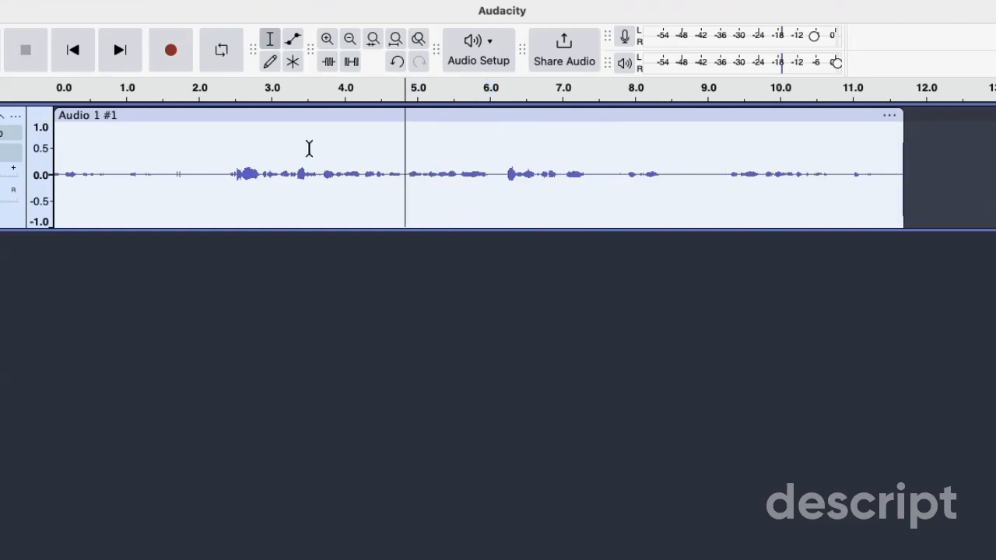
click(221, 87)
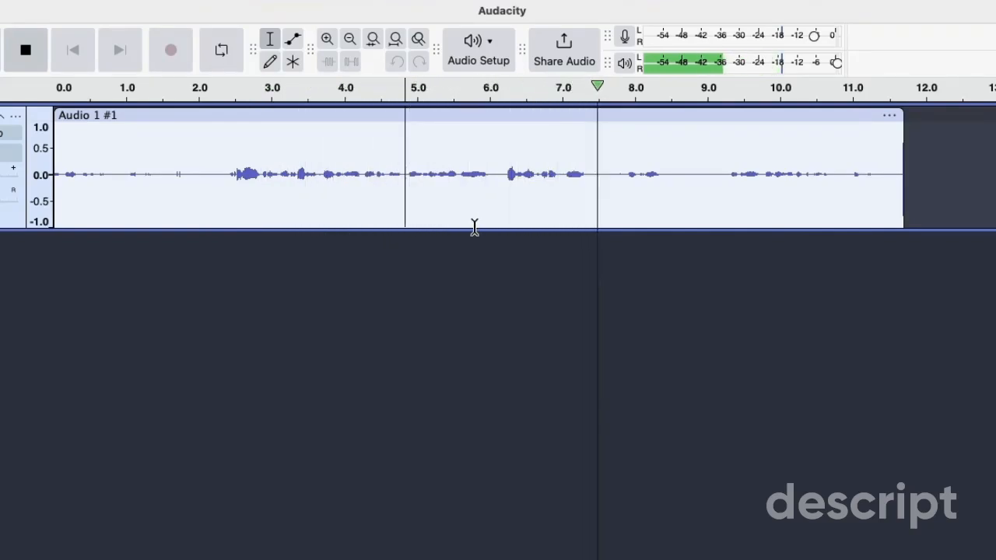
key(space)
Delete the silent pauses near 7.4 seconds and from about 8.0 to 8.8 seconds, and play back from about 6.3 seconds
drag(591, 181, 691, 185)
key(Delete)
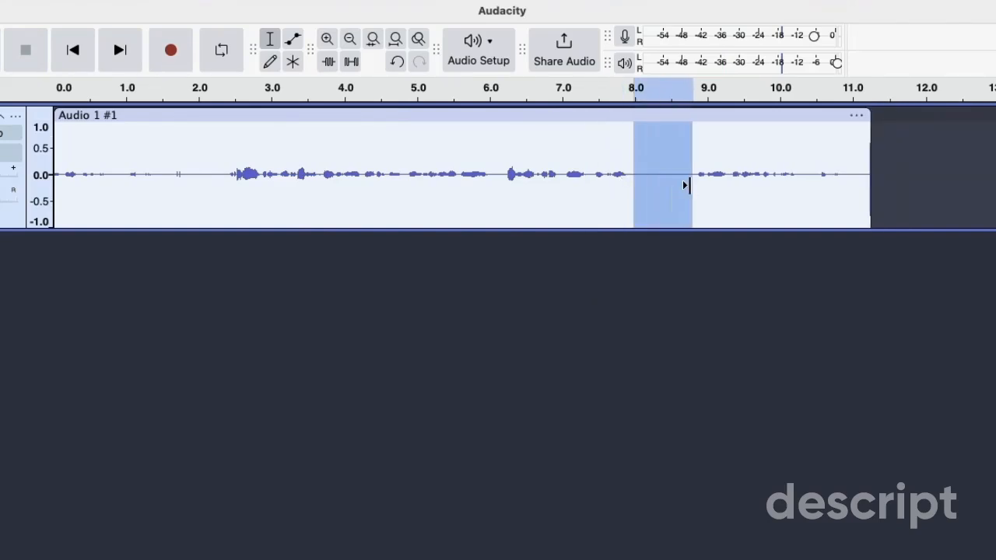
key(Delete)
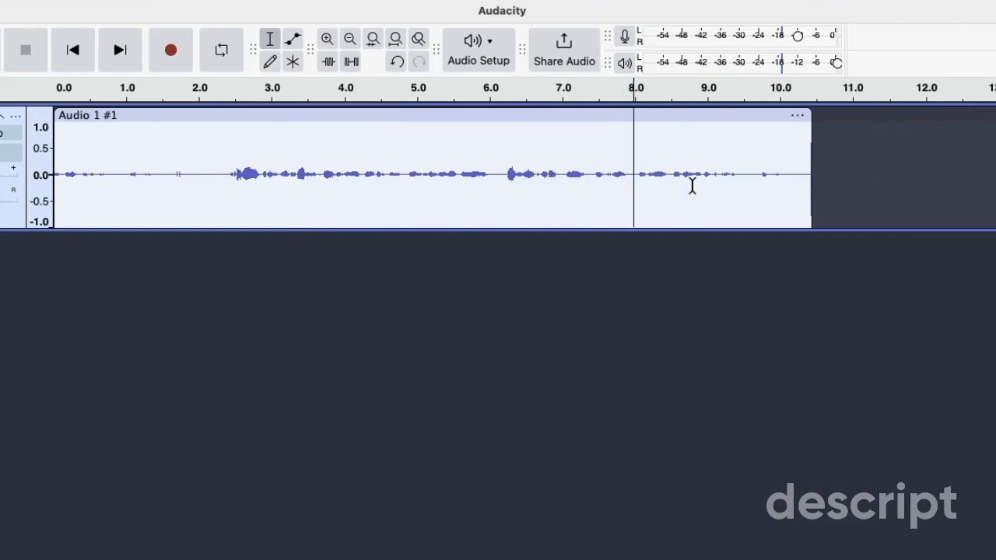
click(510, 93)
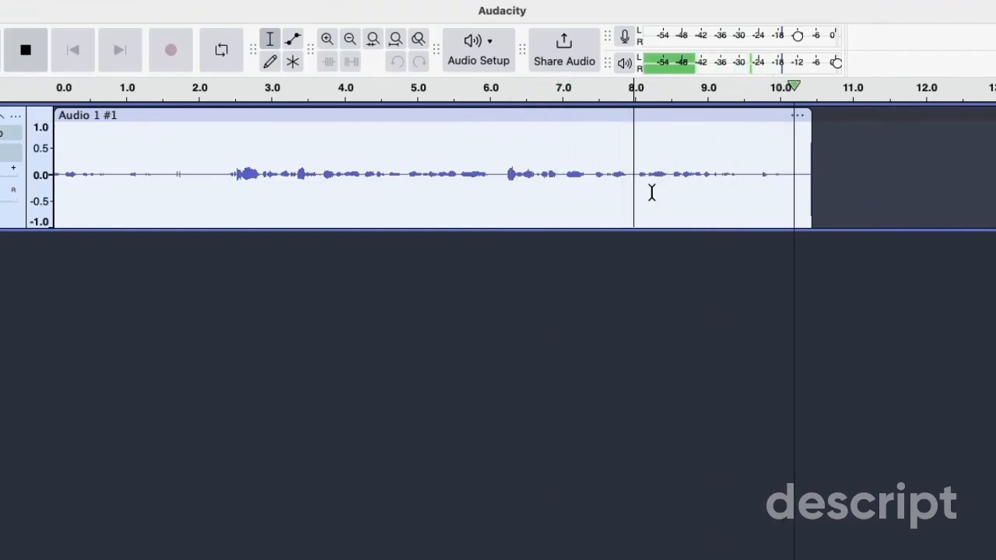
key(space)
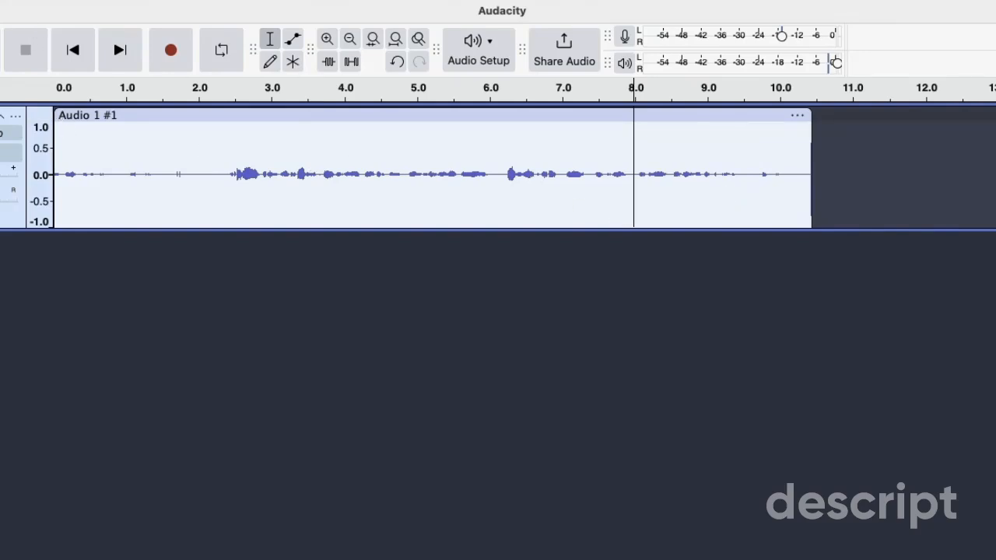
Delete the first 2.4 seconds or so before the speech begins and play the trimmed clip from the start
click(183, 508)
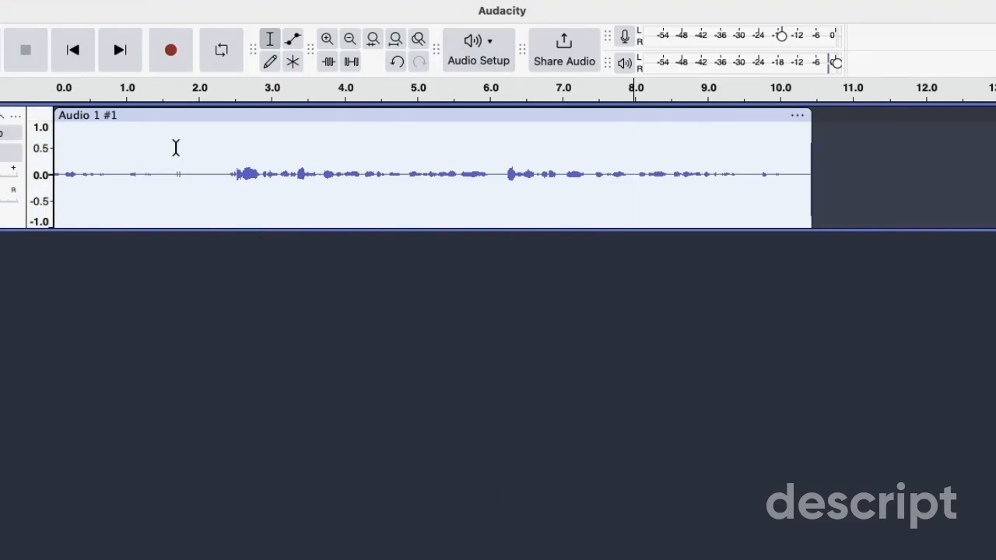
drag(228, 178, 37, 184)
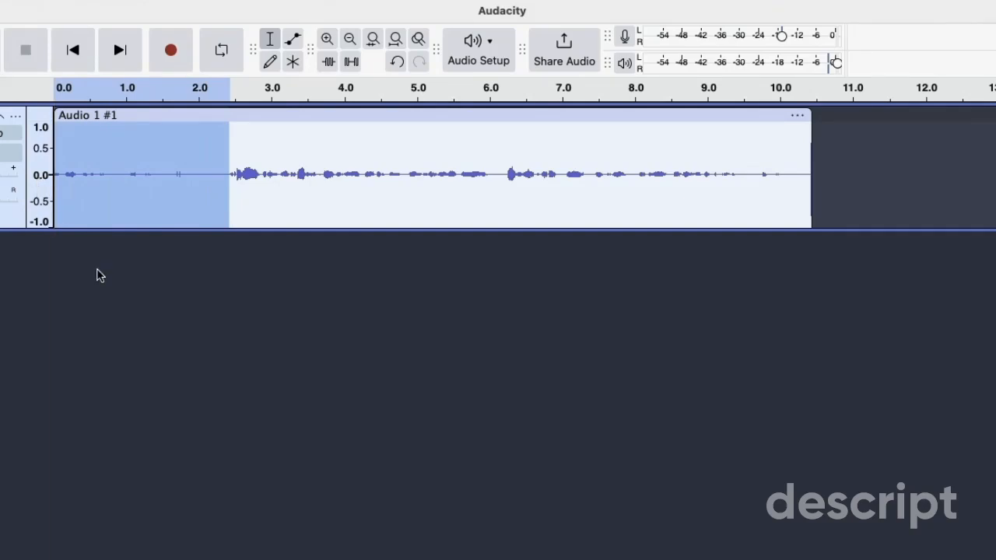
key(Delete)
key(space)
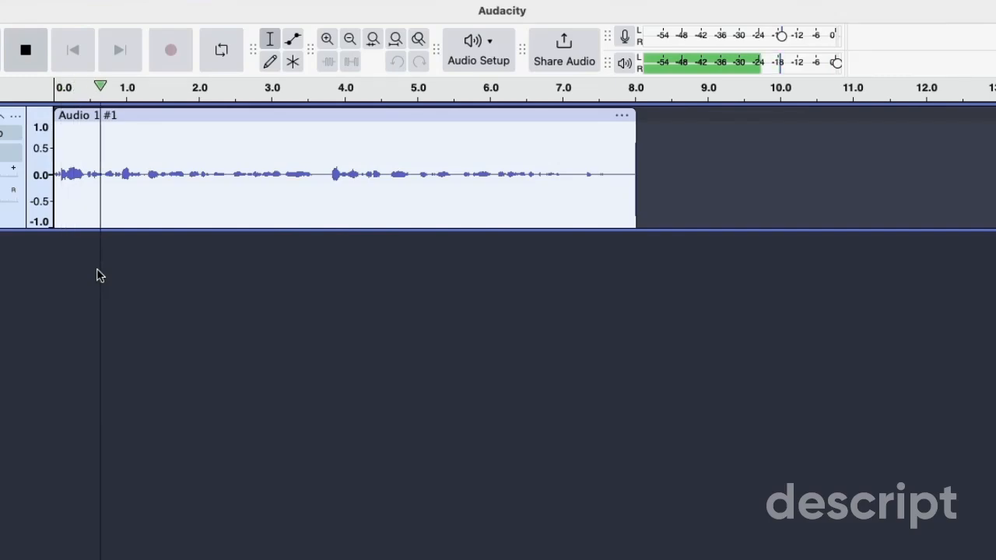
key(space)
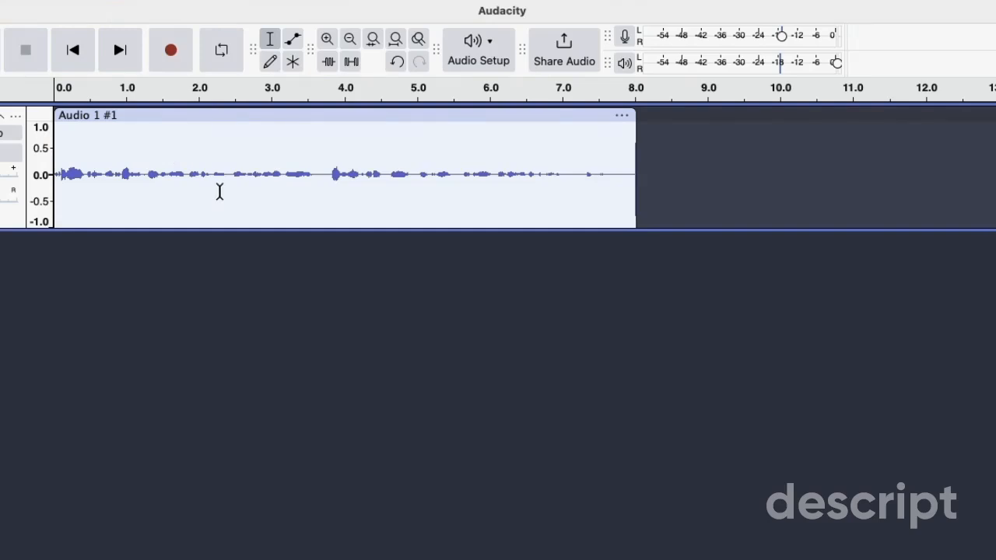
Zoom in closely on the beginning of the waveform and zoom partway back out
click(326, 39)
click(326, 39)
click(326, 39)
click(326, 39)
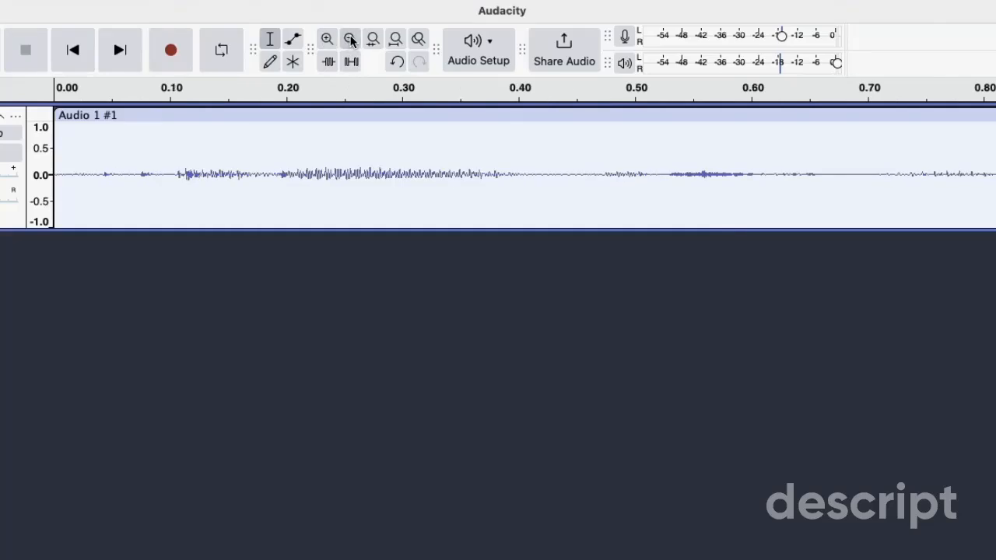
click(350, 39)
click(350, 39)
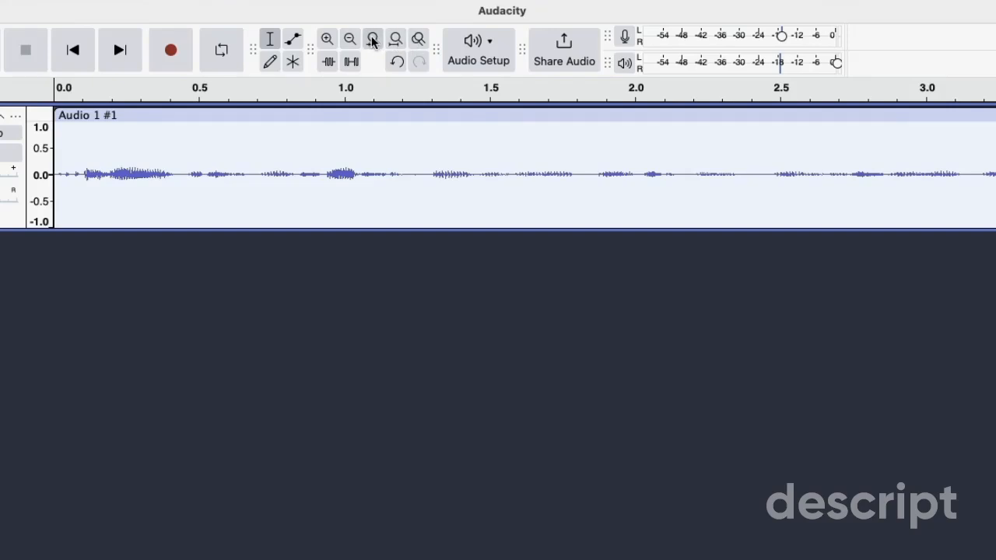
Zoom to a selection of the loud peak from about 0.93 to 1.05 seconds, and fit the whole project to the width
click(373, 42)
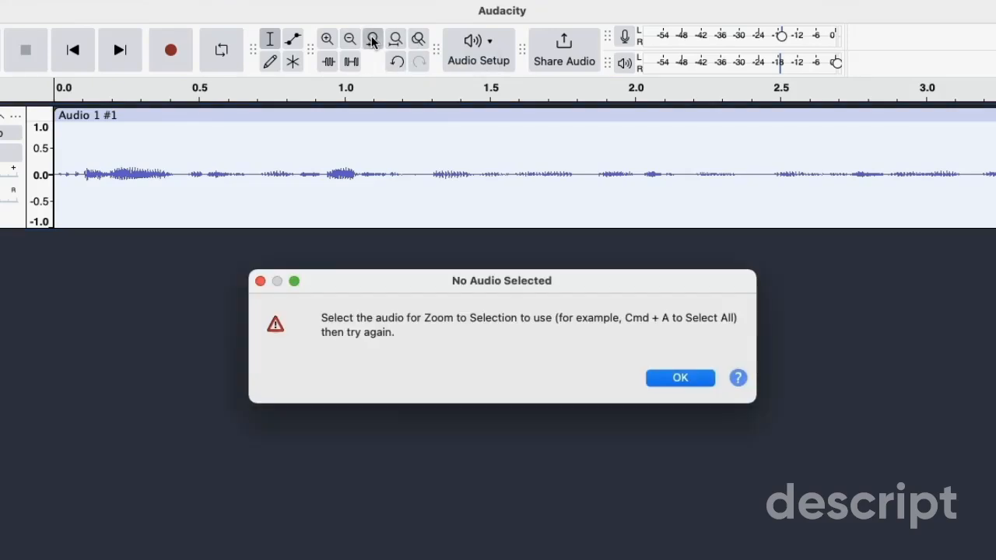
click(693, 379)
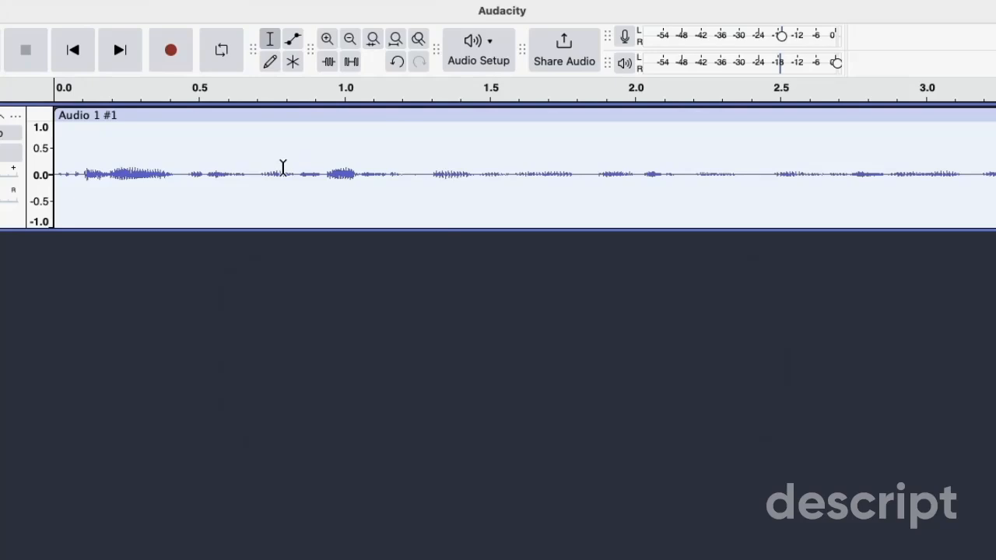
drag(325, 177, 360, 179)
click(373, 39)
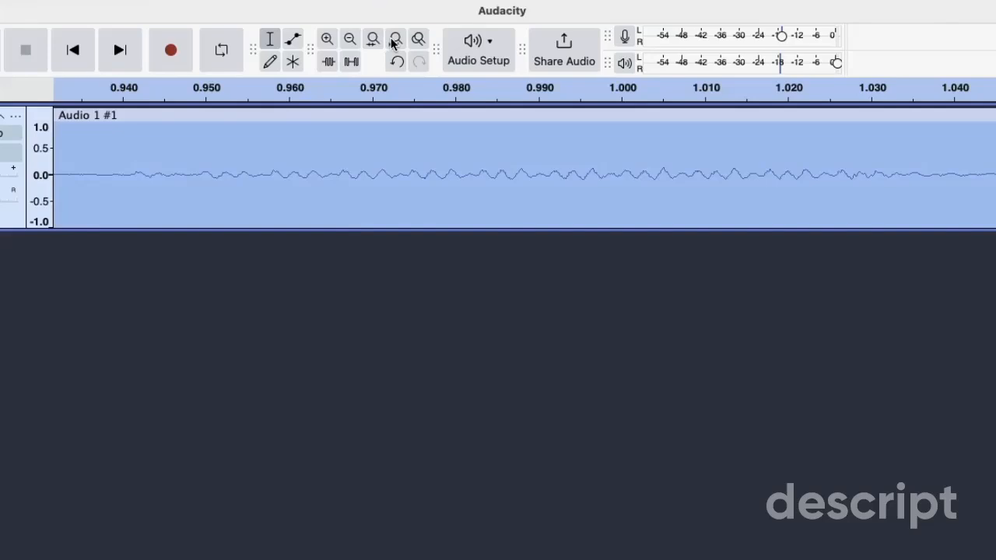
click(394, 41)
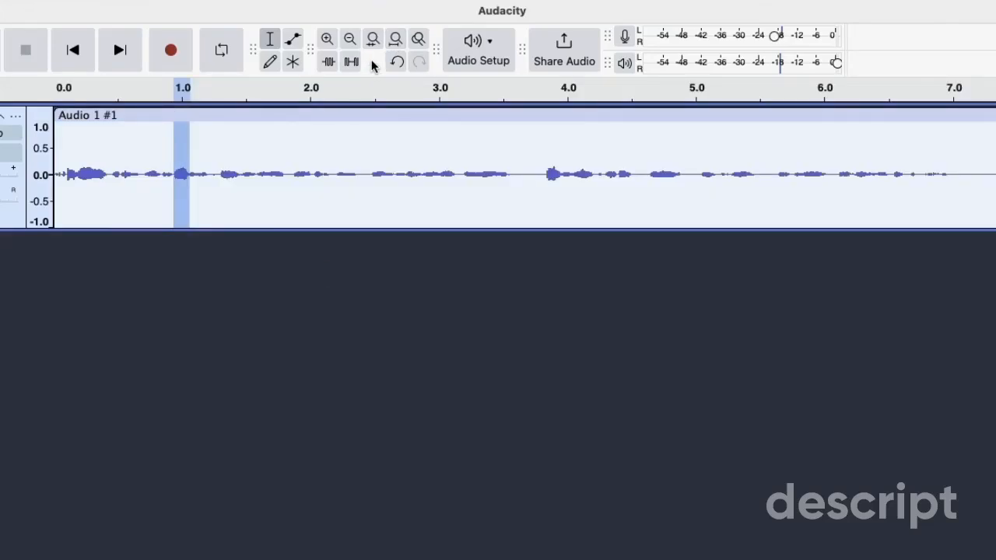
Zoom to a selection of roughly the first 0.5 seconds of the clip and fit the project to the width again
click(230, 153)
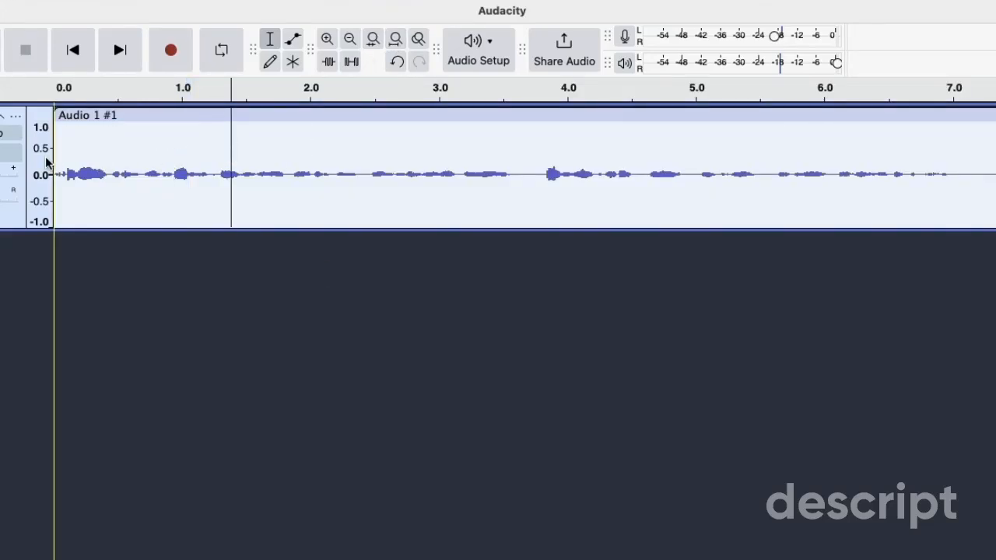
drag(56, 155, 116, 136)
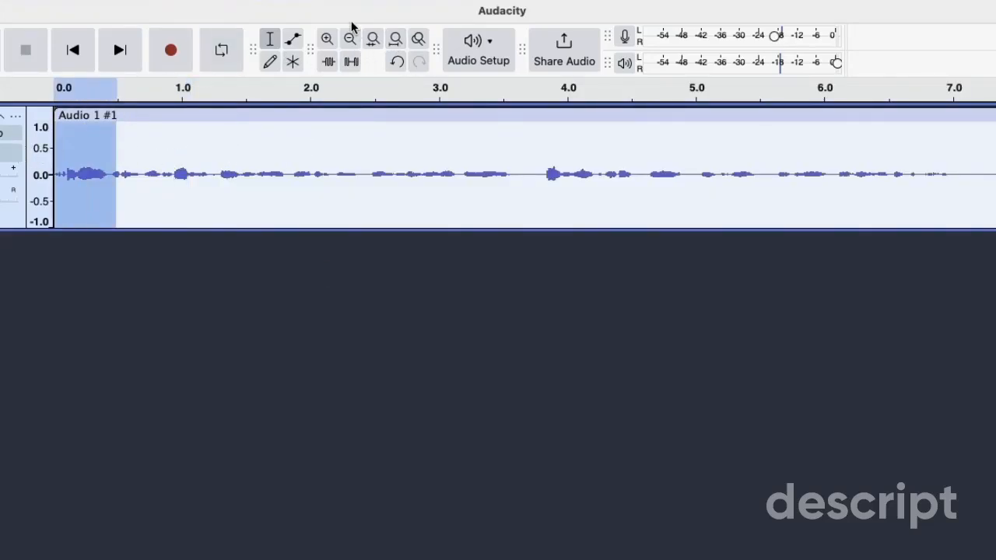
click(372, 41)
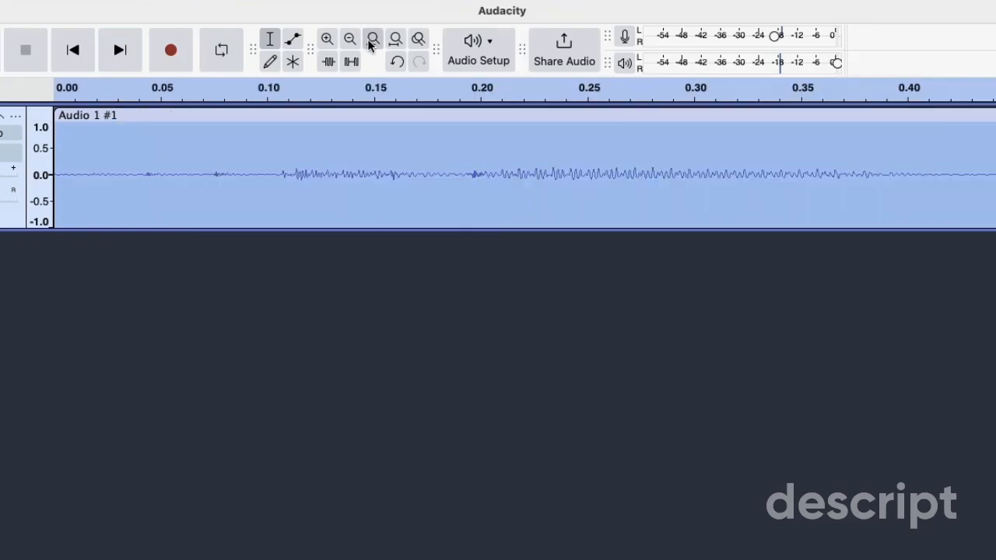
click(395, 41)
click(327, 268)
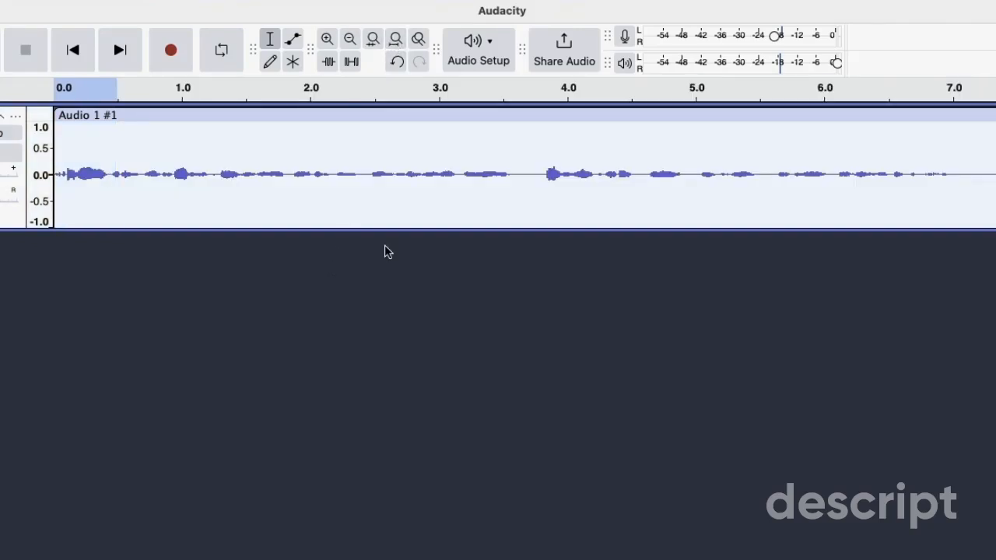
Magnify the first second of the waveform, place the cursor at about 0.49 seconds and zoom out two levels
click(327, 40)
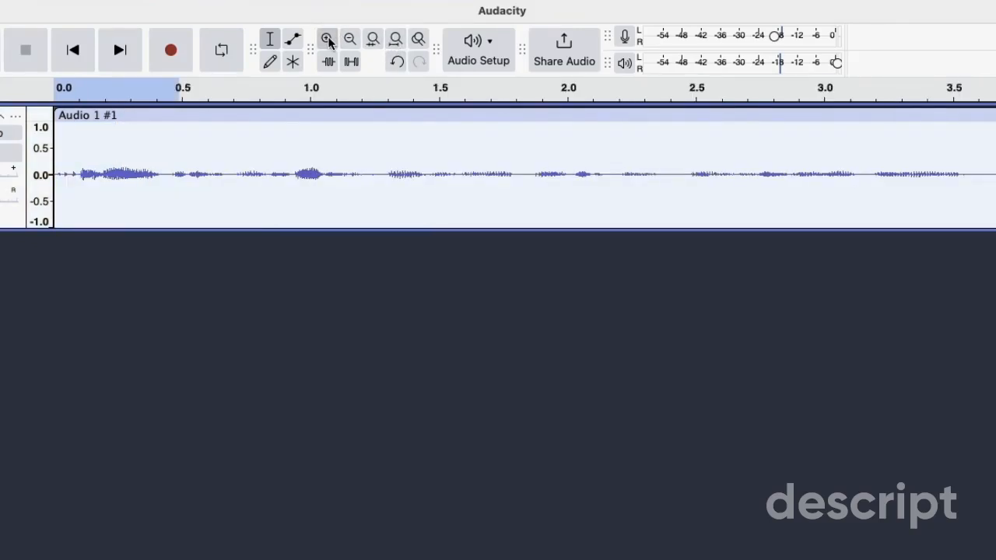
click(328, 41)
click(327, 40)
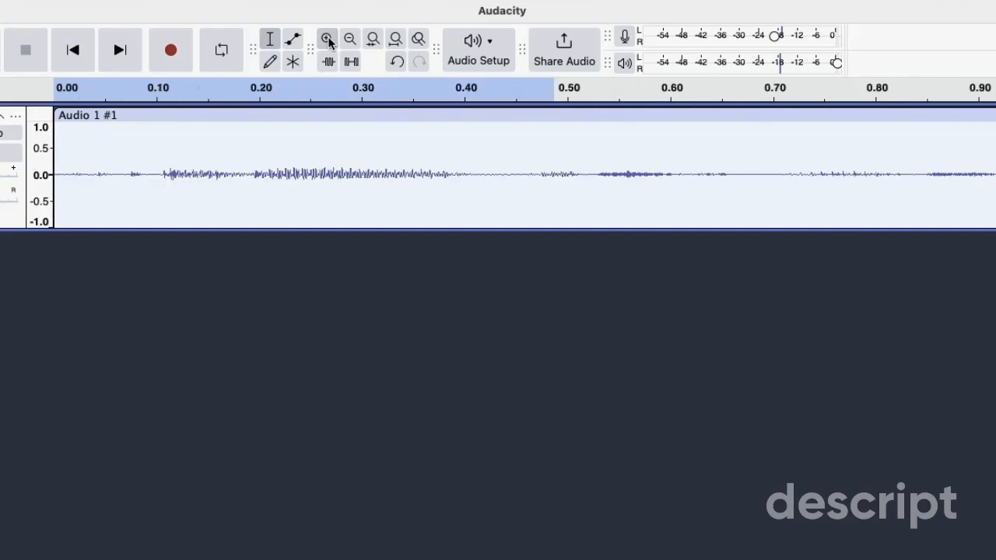
drag(473, 179, 533, 187)
click(550, 199)
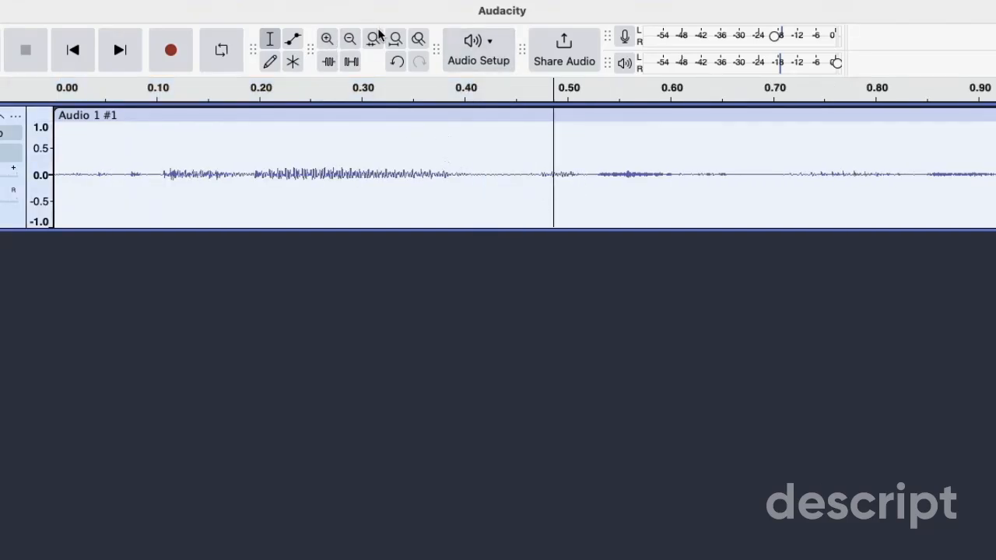
click(351, 41)
click(353, 43)
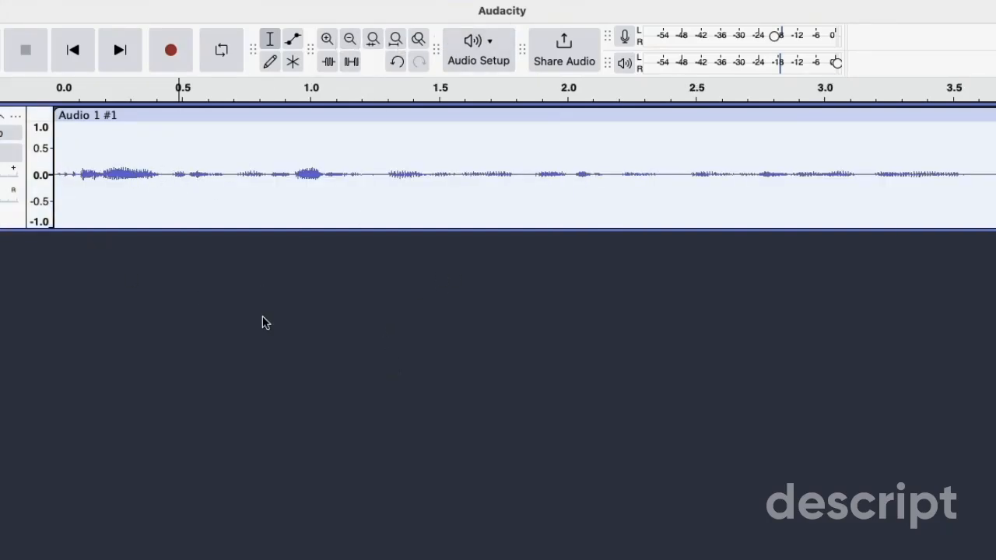
Place the cursor at about 0.94 seconds, just before the loud peak, and play briefly from there
click(295, 175)
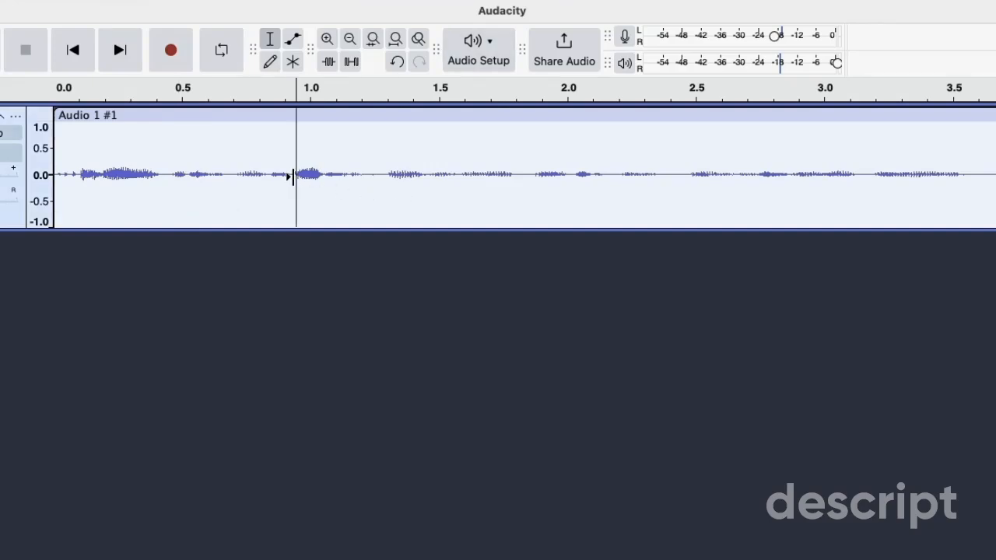
key(space)
key(space)
Select the loud peak from about 0.94 to 1.06 seconds and play the selection repeatedly
drag(294, 175, 321, 185)
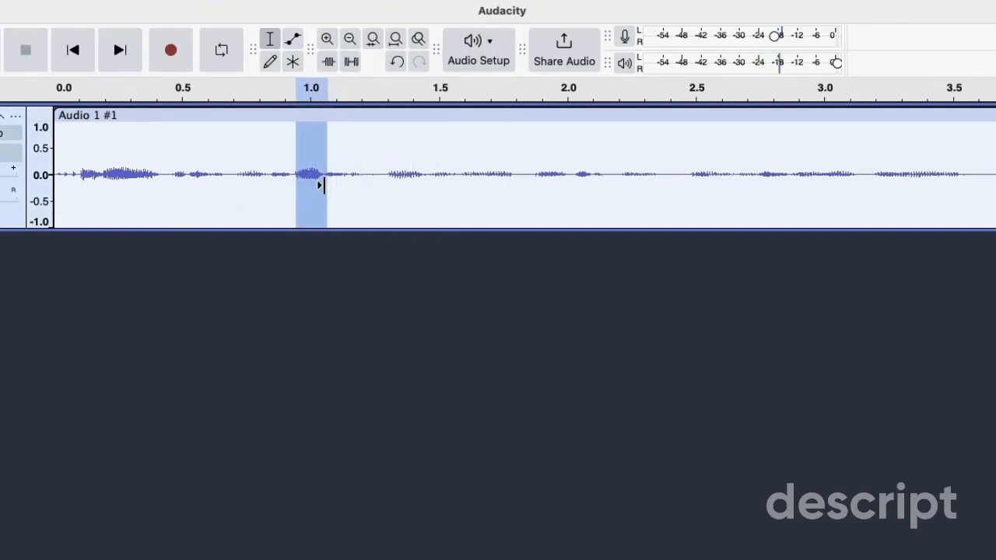
key(space)
key(space)
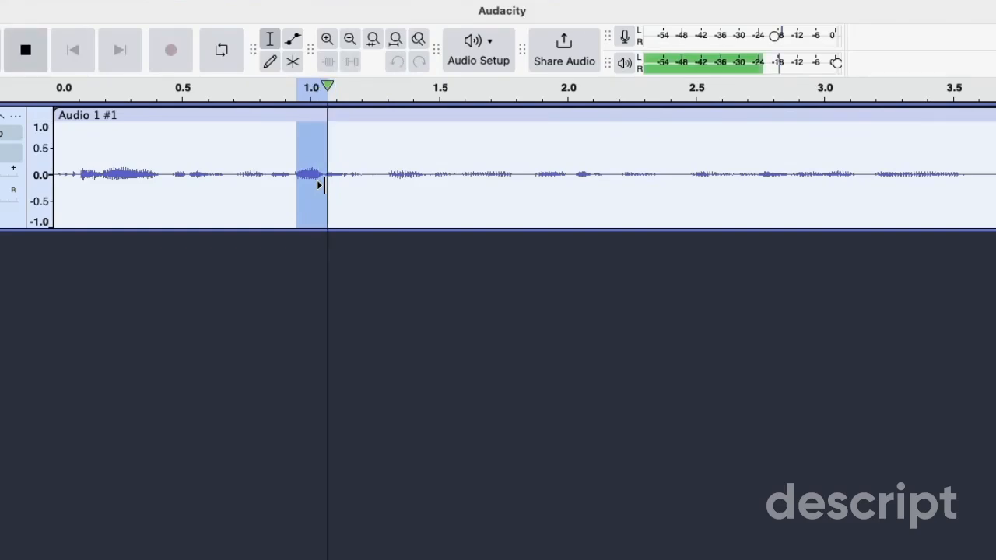
key(space)
key(space)
key(space)
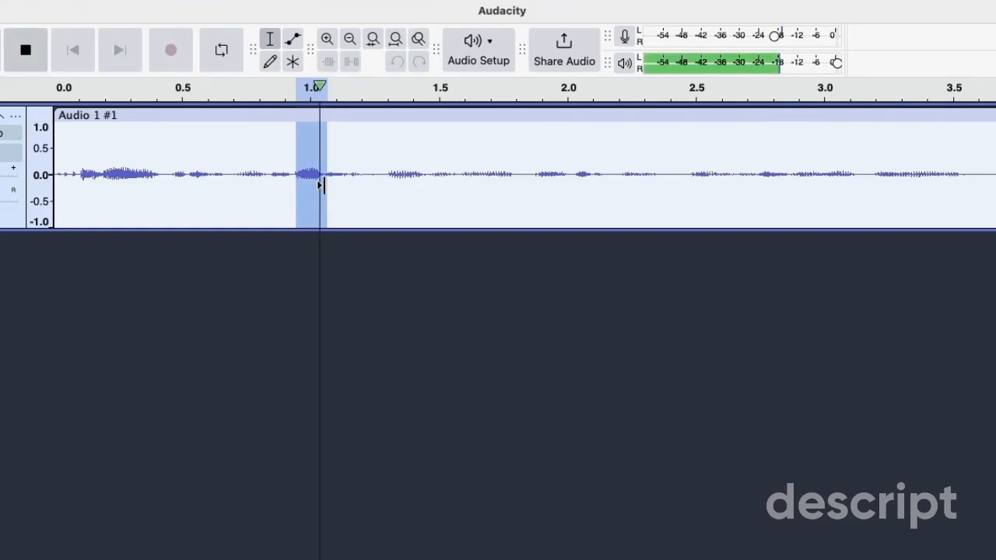
key(space)
key(space)
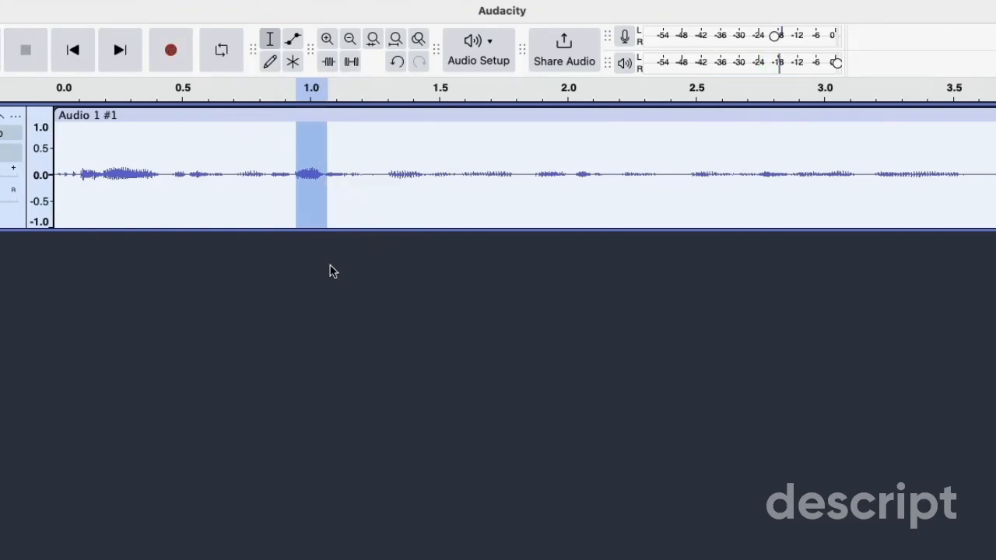
key(space)
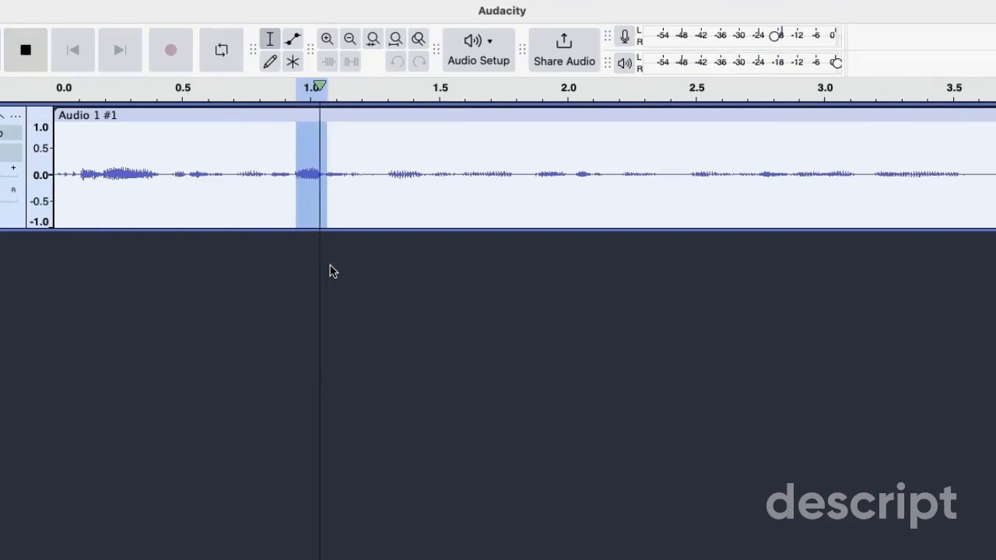
Reselect the loud peak slightly tighter, ending at about 1.05 seconds, and play the new selection
click(346, 294)
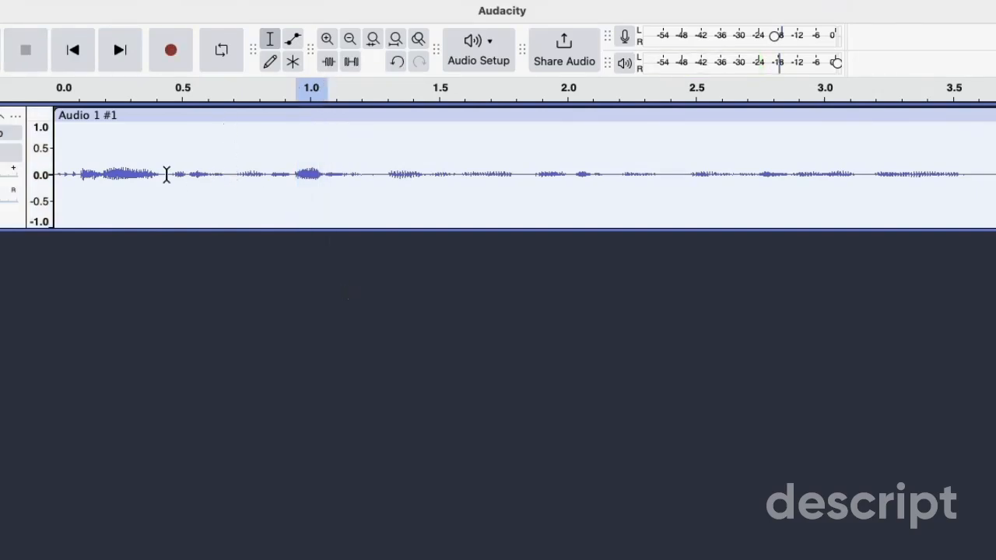
drag(295, 178, 324, 190)
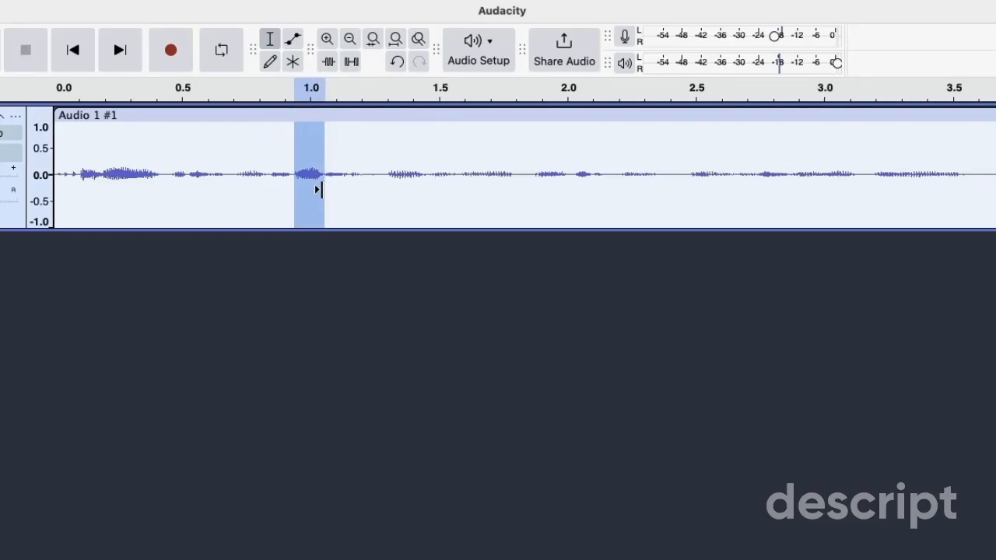
key(space)
key(space)
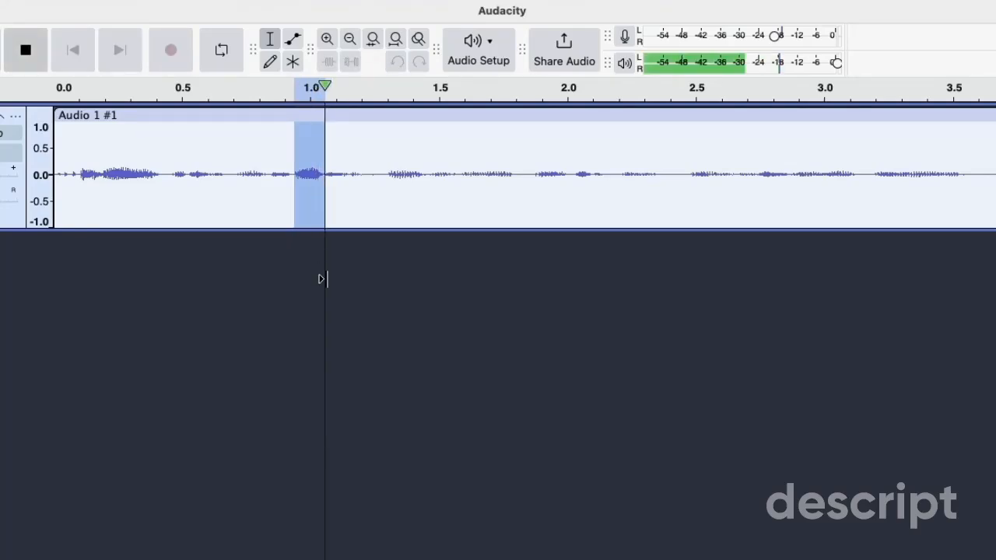
Select the whole clip and raise its volume slightly across its length with the Envelope tool
click(323, 280)
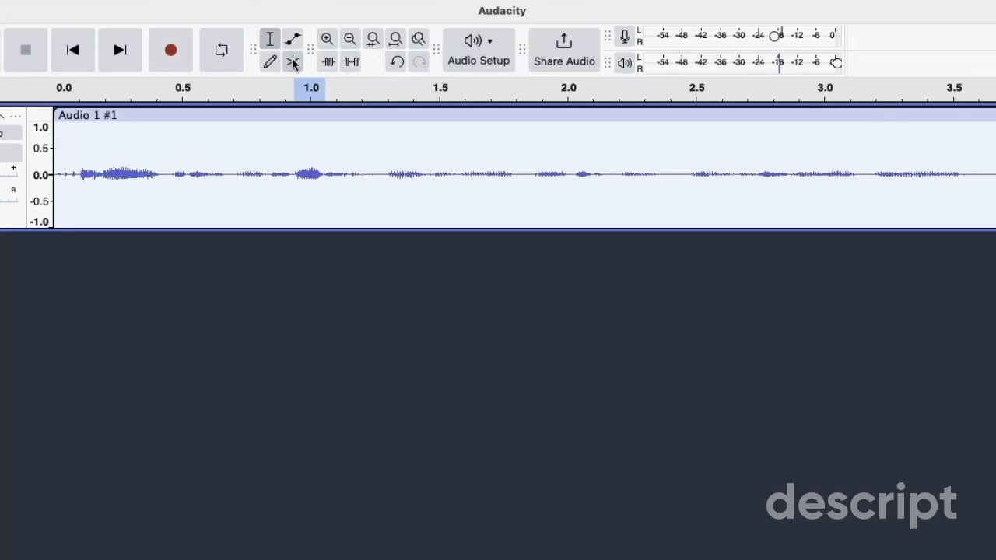
double_click(122, 184)
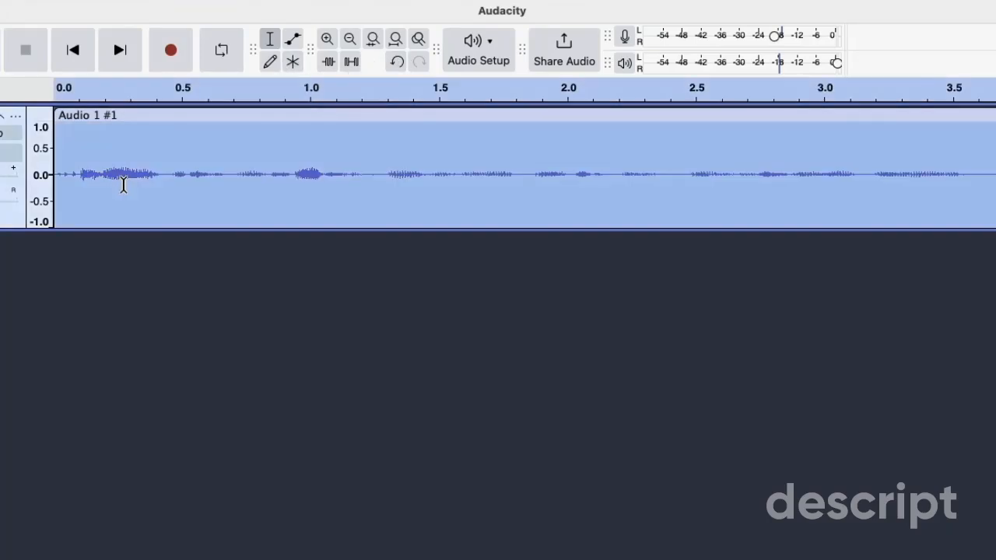
click(293, 40)
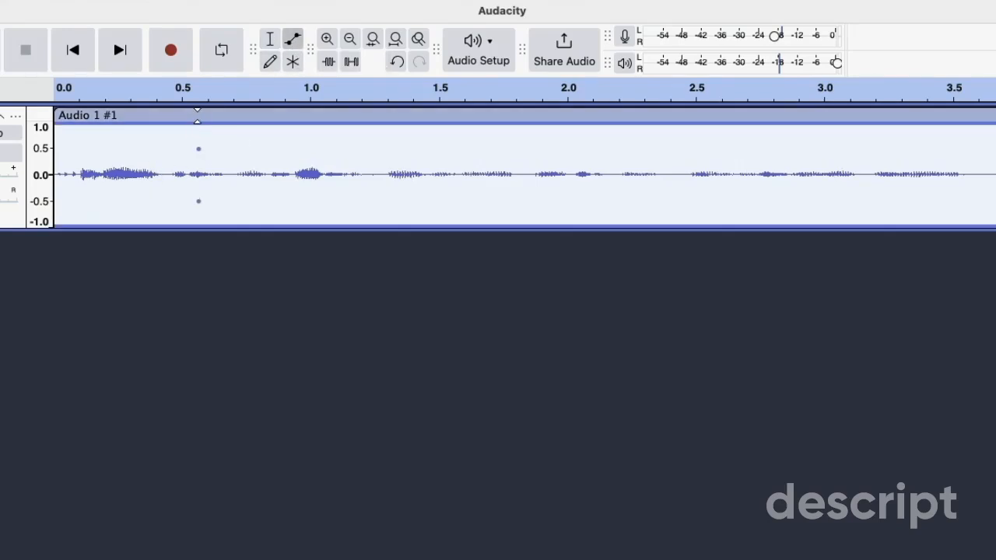
drag(191, 125, 201, 106)
drag(259, 149, 269, 100)
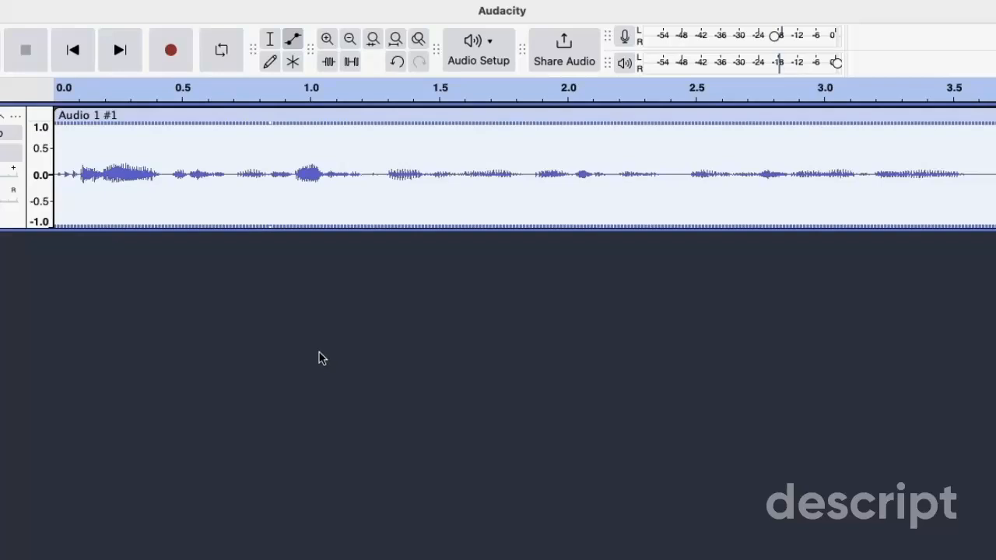
Return to the Selection tool, enlarge the track's height, and play the clip from near its start
click(270, 40)
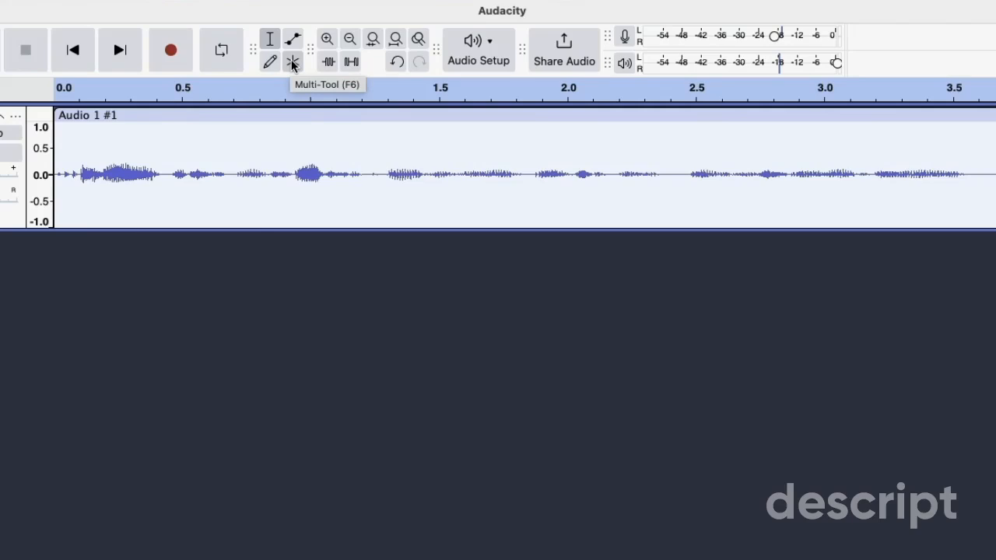
drag(179, 228, 203, 472)
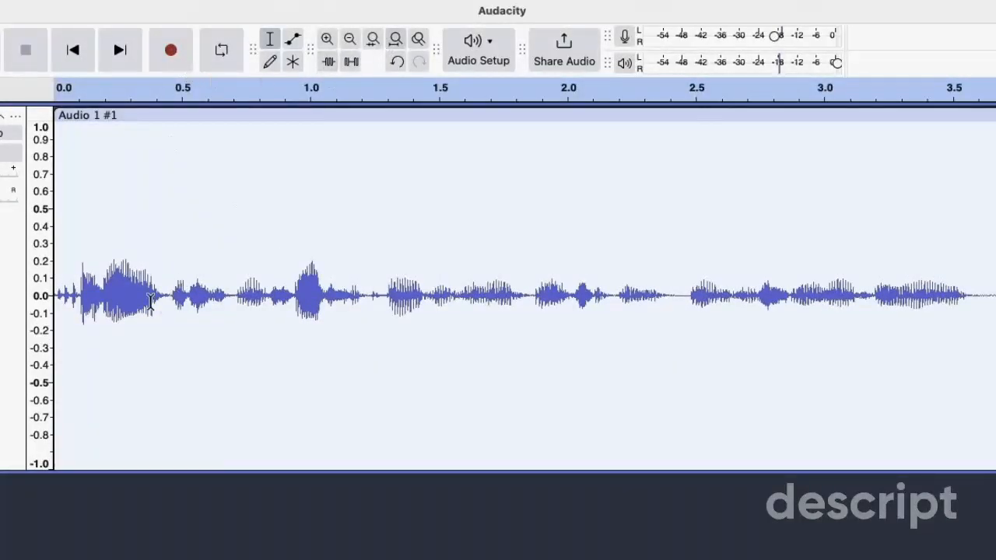
click(74, 93)
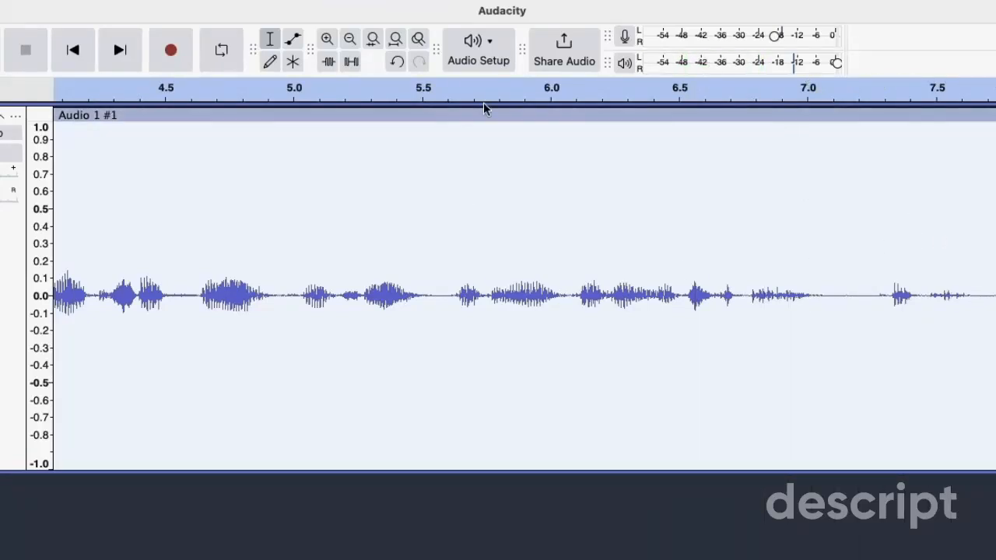
key(Home)
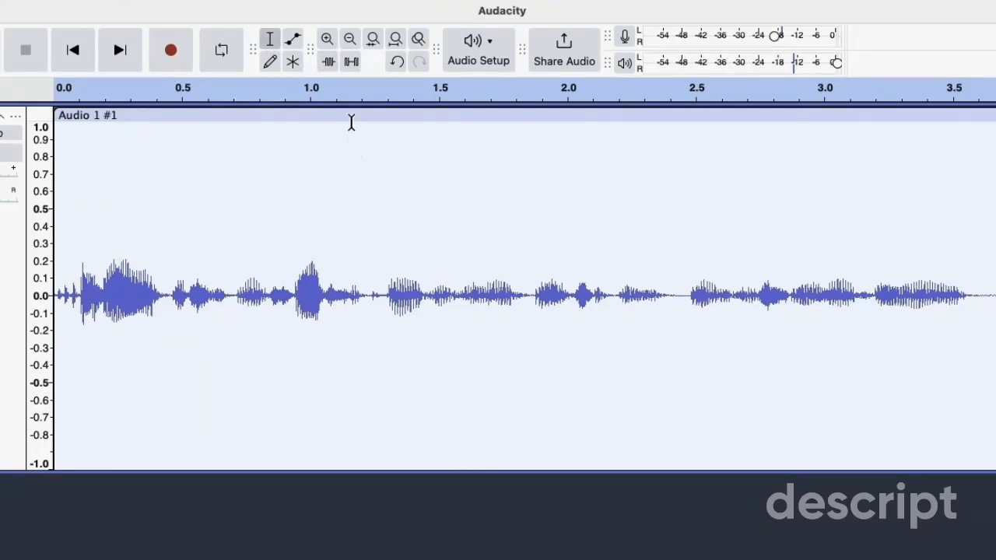
Normalize the whole clip to a peak amplitude of -1.0 dB with DC offset removal enabled
double_click(368, 339)
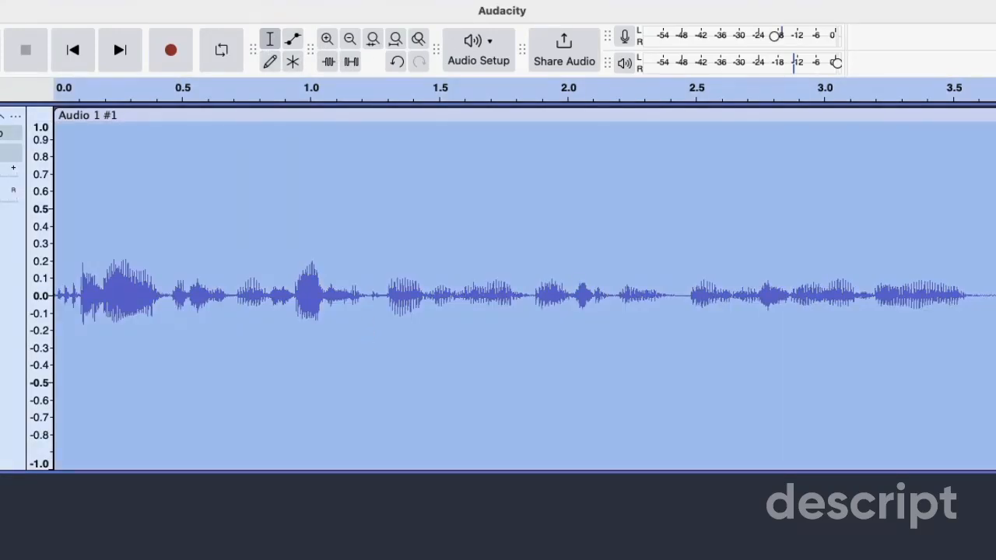
click(362, 1)
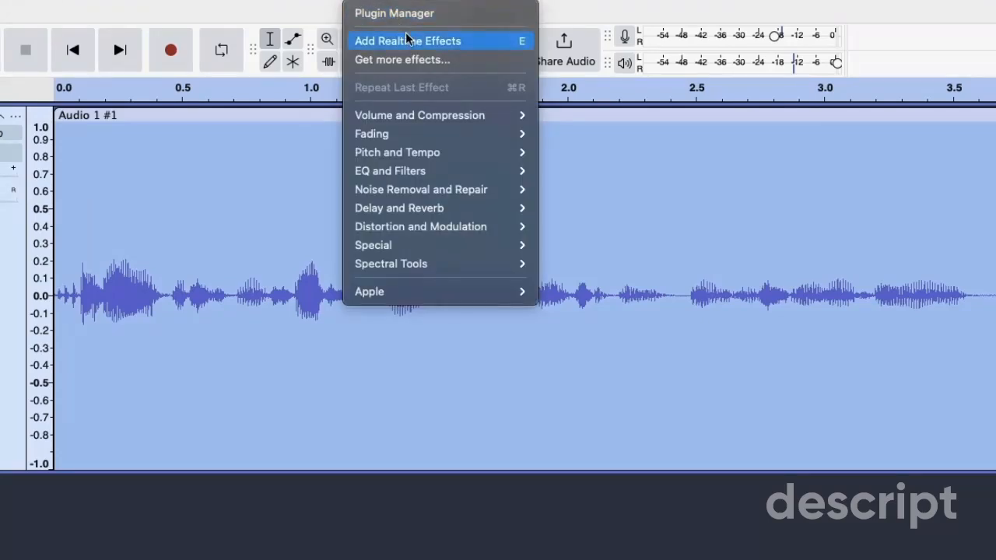
mouse_move(440, 117)
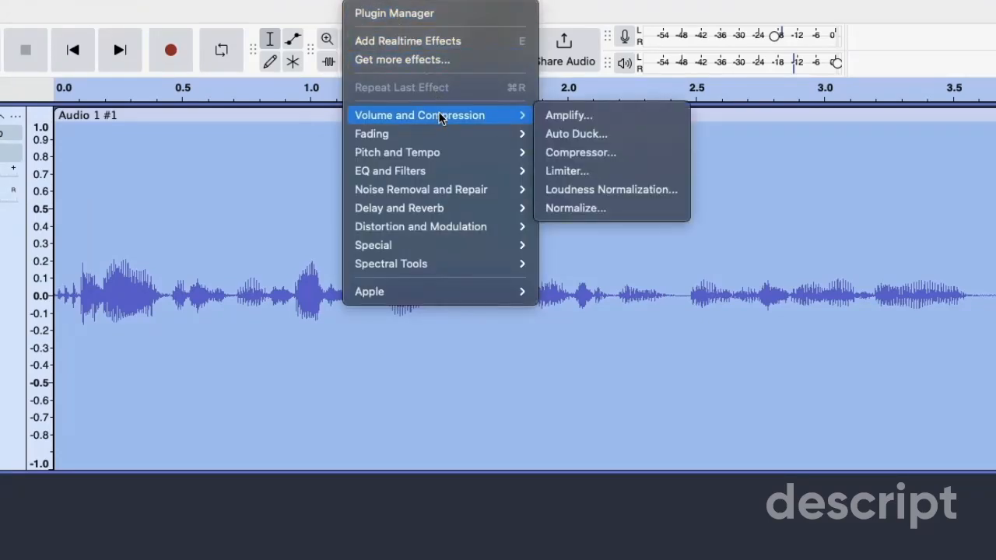
click(586, 205)
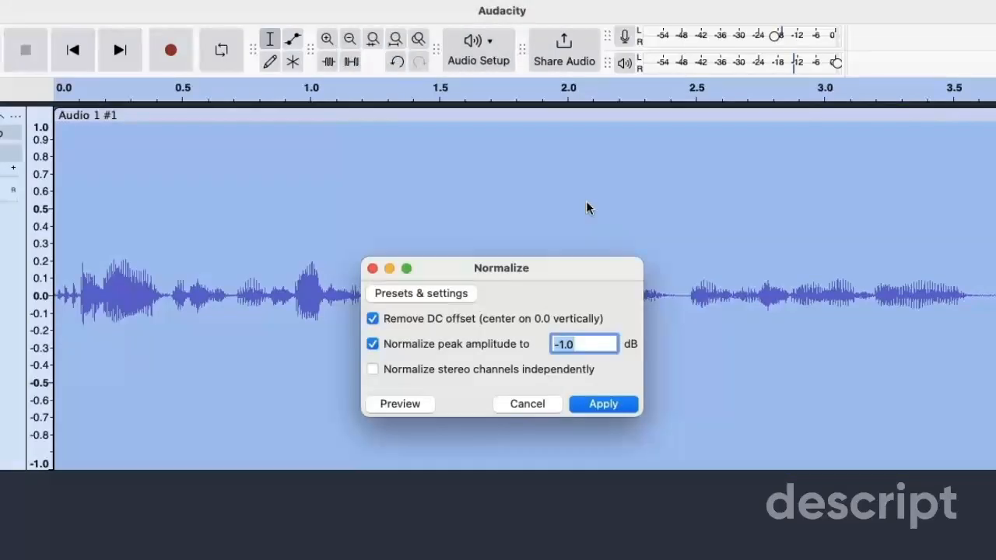
click(593, 404)
Play the normalized clip from near its beginning, and stop playback
click(364, 382)
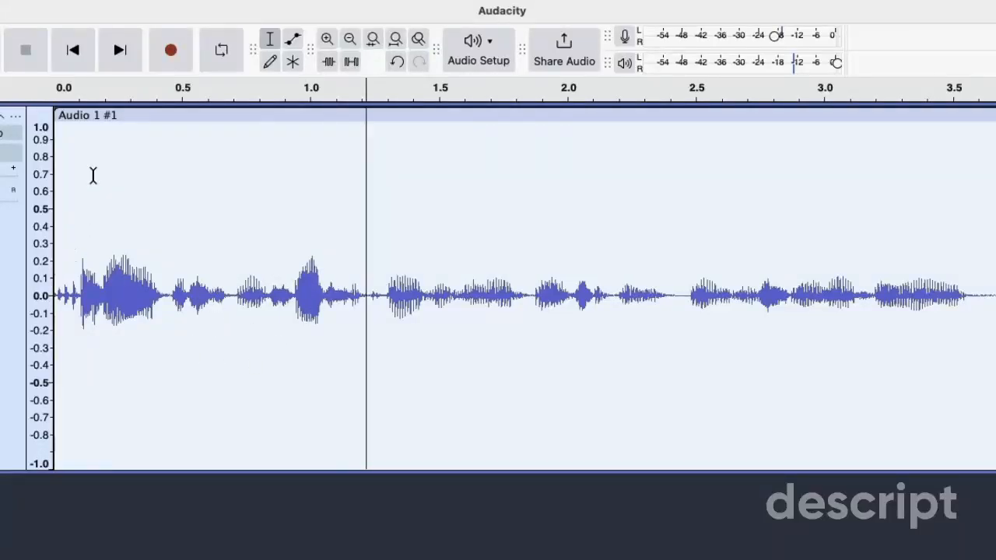
click(82, 83)
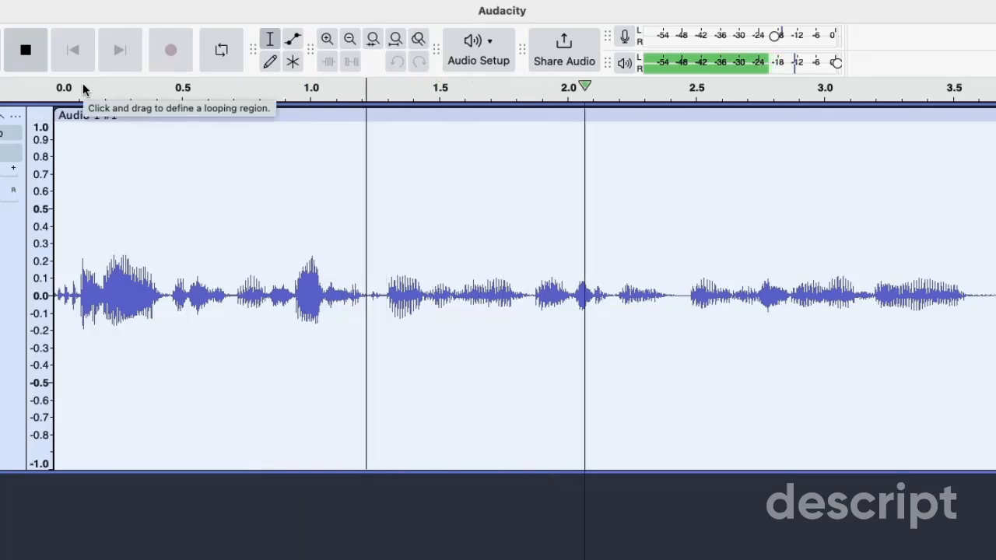
click(82, 87)
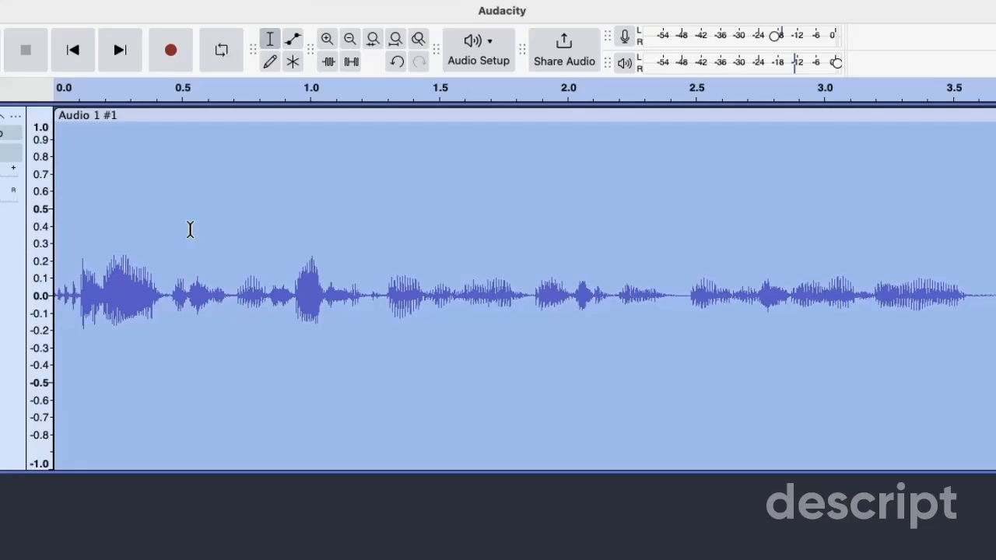
Compress the whole clip with a threshold of -20 dB and a ratio of 3.1
double_click(189, 229)
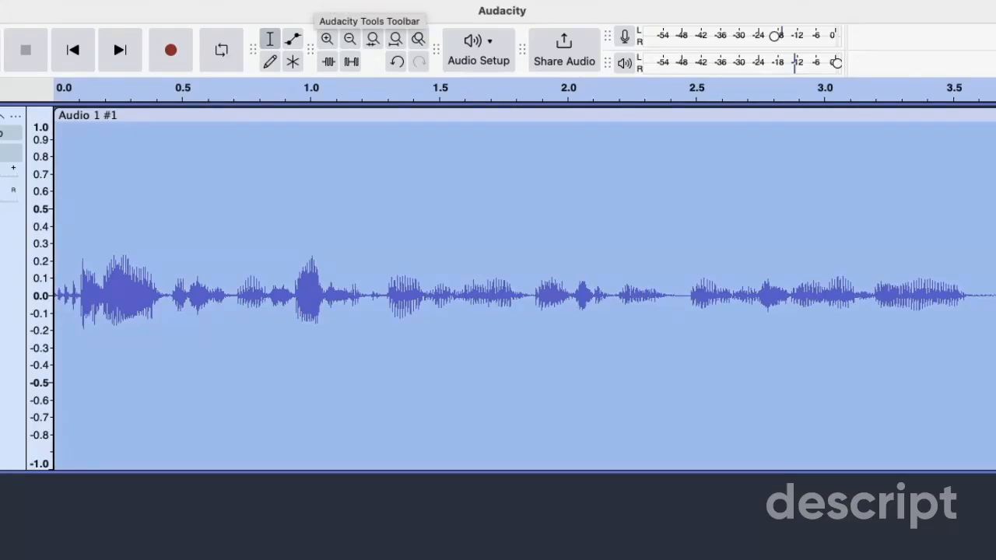
click(370, 1)
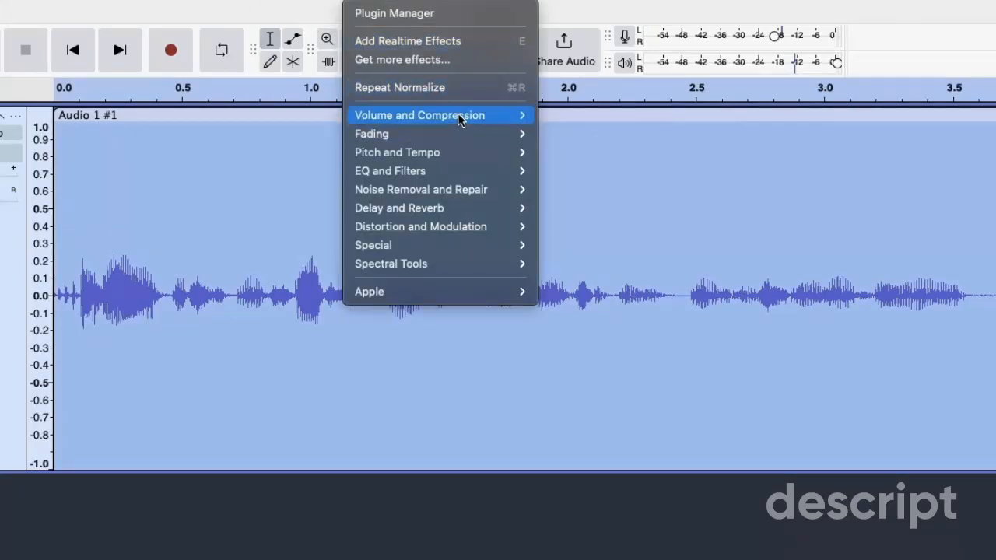
click(626, 151)
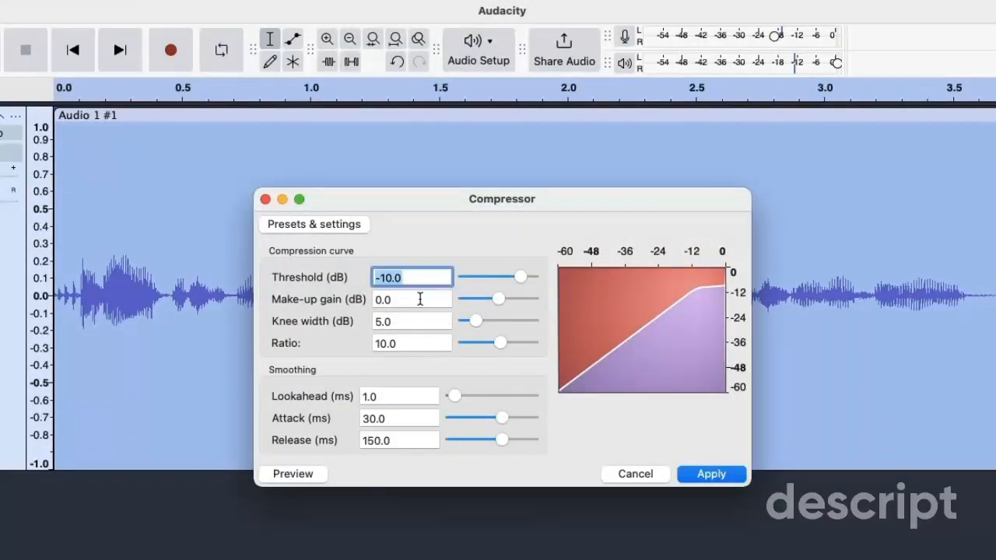
click(384, 278)
key(BackSpace)
text(2)
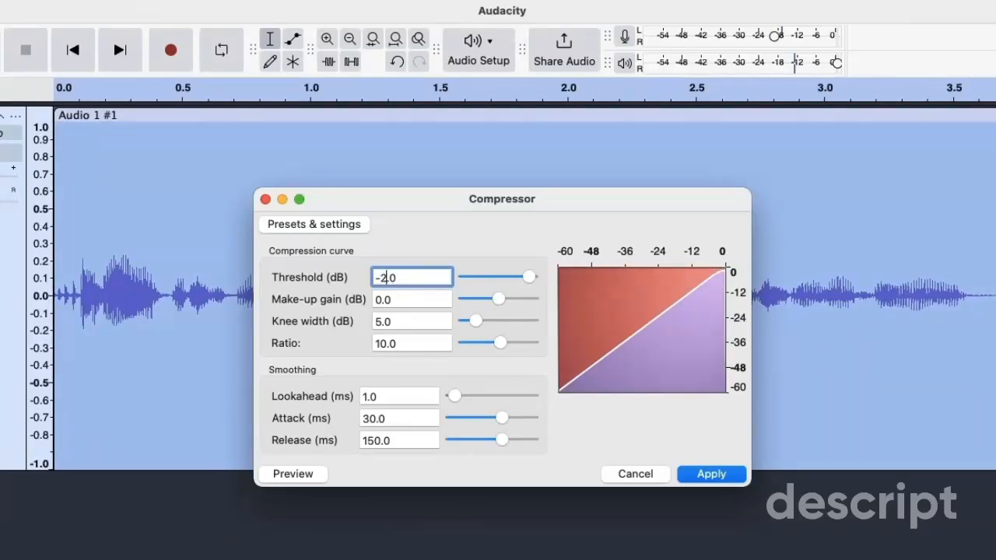
text(0)
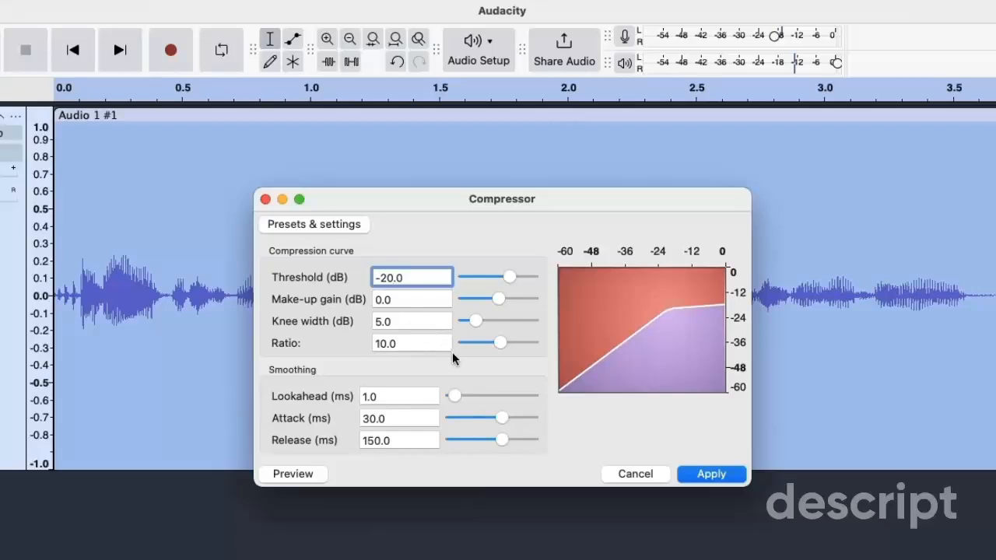
drag(497, 344, 482, 341)
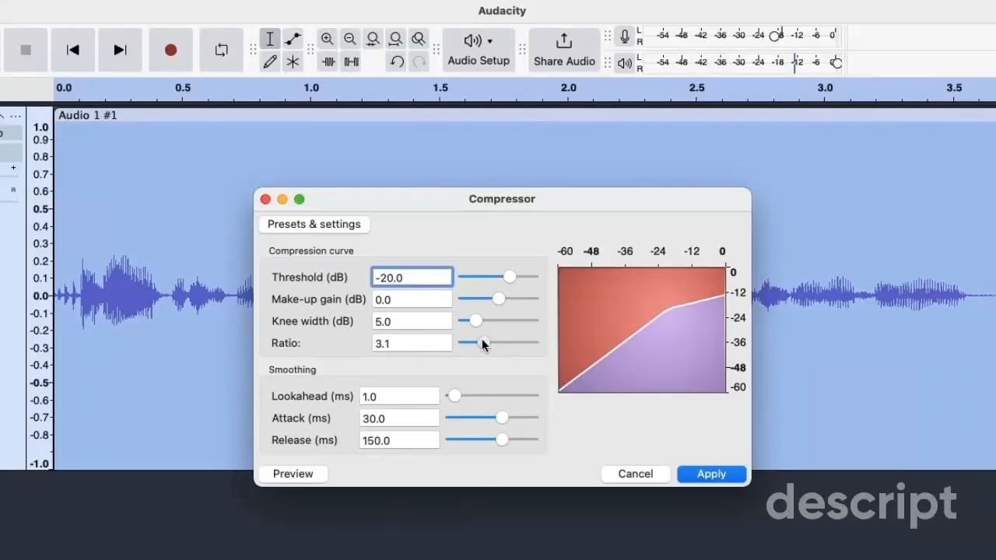
click(714, 475)
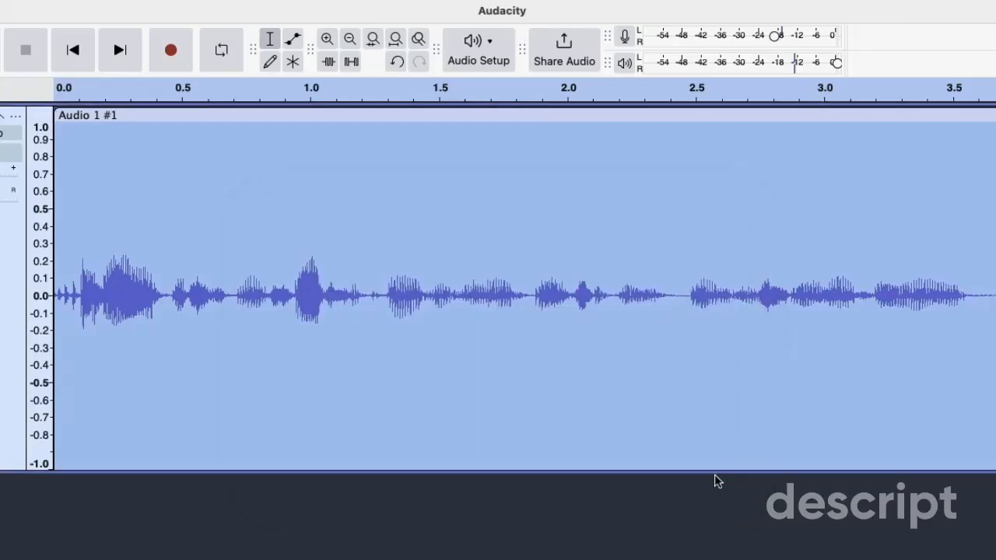
Play back the whole compressed clip, stop it and place the cursor at about 4.95 seconds
click(498, 379)
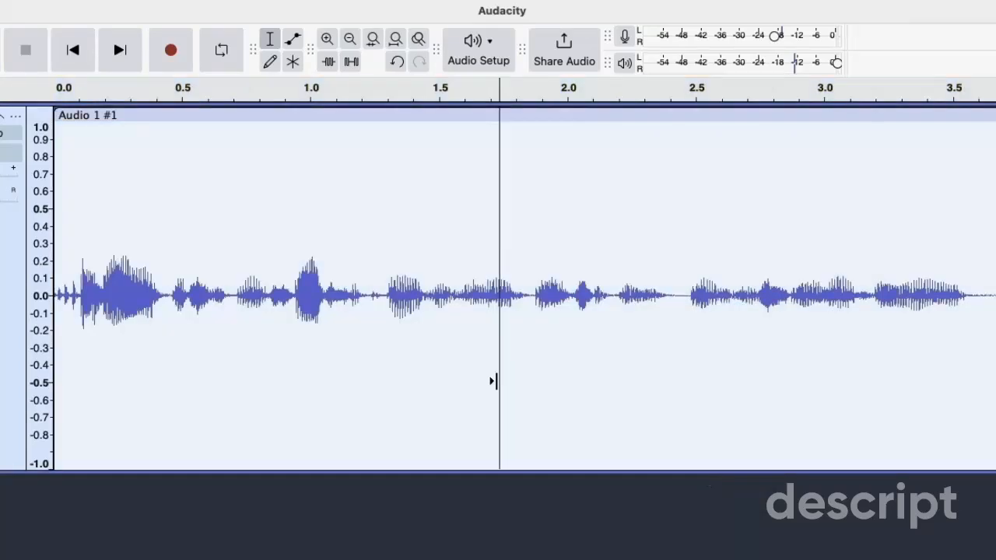
double_click(376, 355)
key(space)
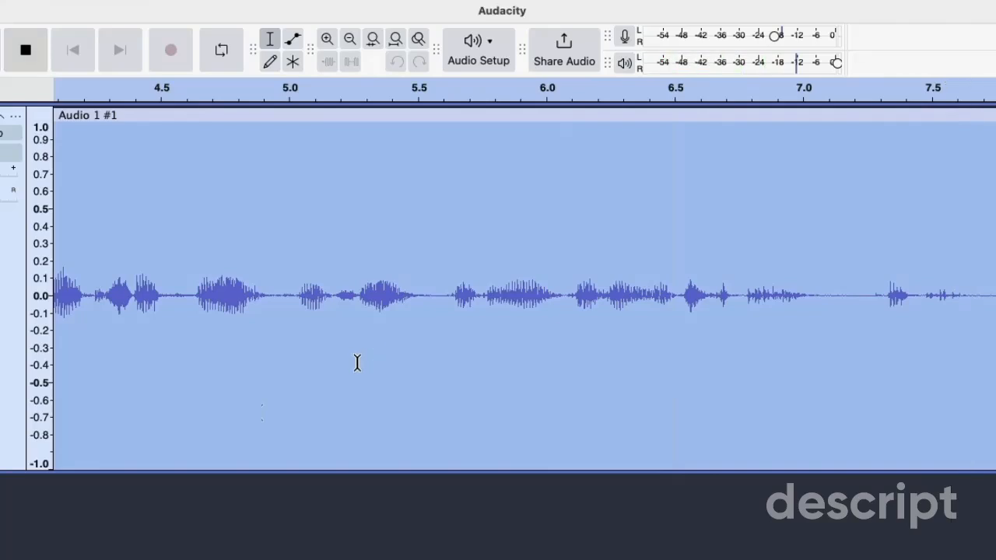
click(257, 412)
click(279, 177)
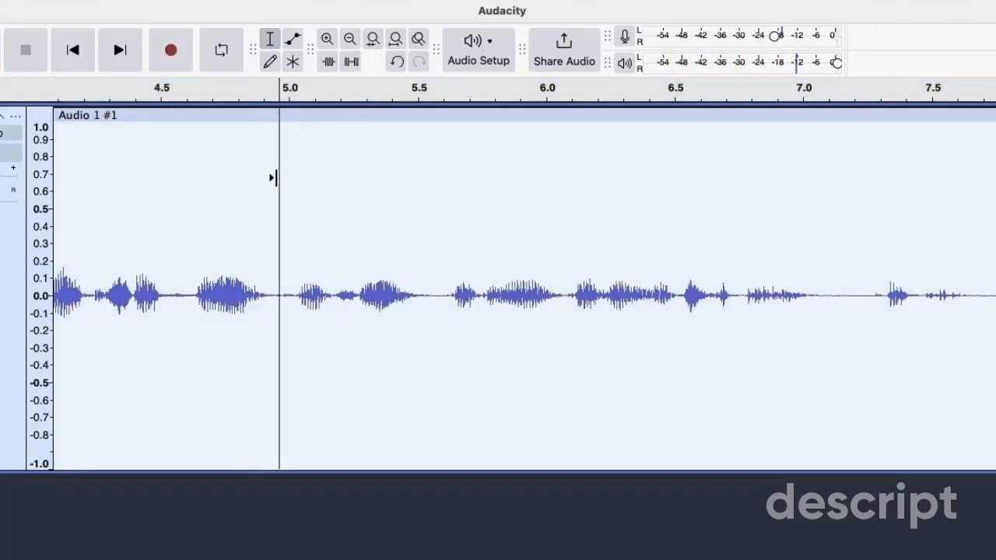
Open the Compressor for the whole clip and browse its factory presets without choosing one
key(ctrl+a)
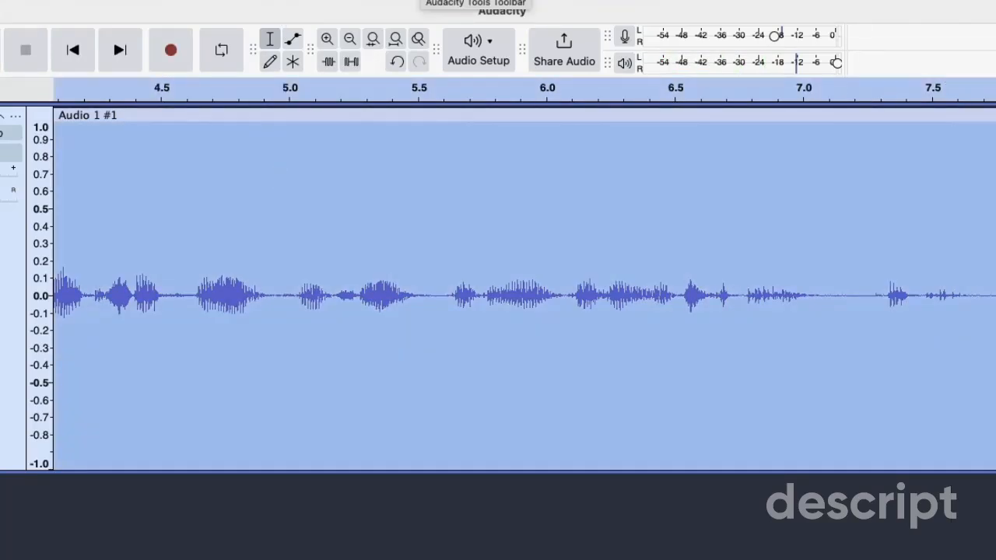
click(369, 1)
mouse_move(420, 126)
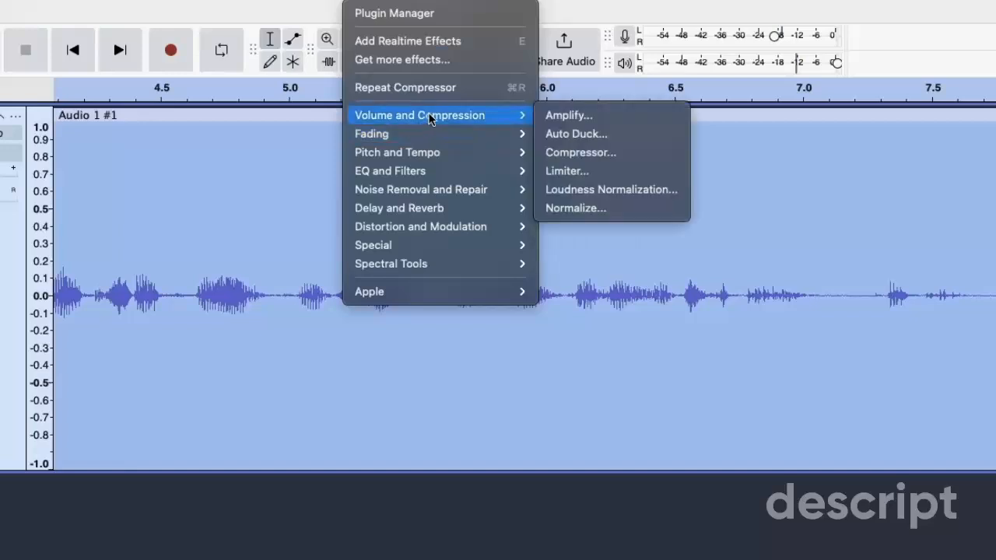
click(607, 151)
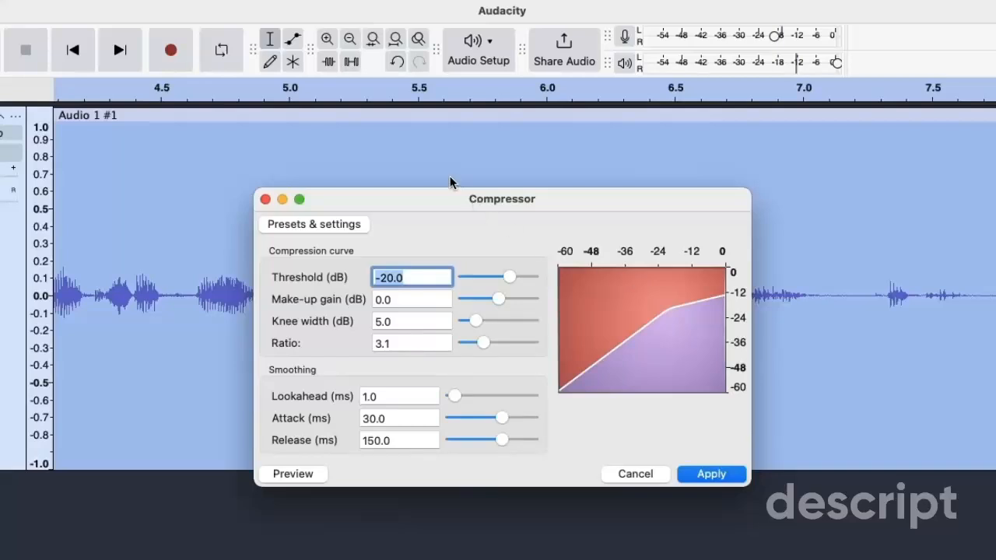
click(339, 226)
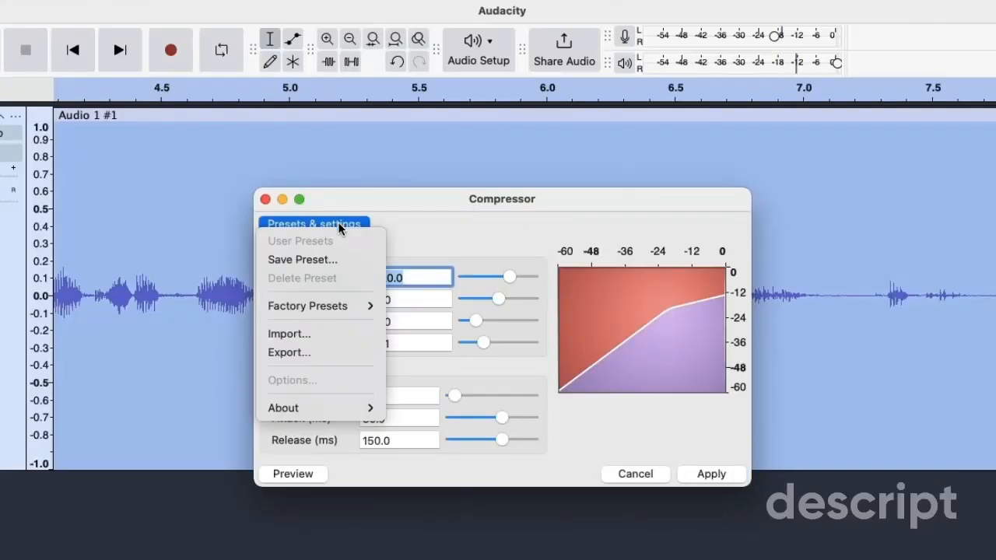
mouse_move(341, 307)
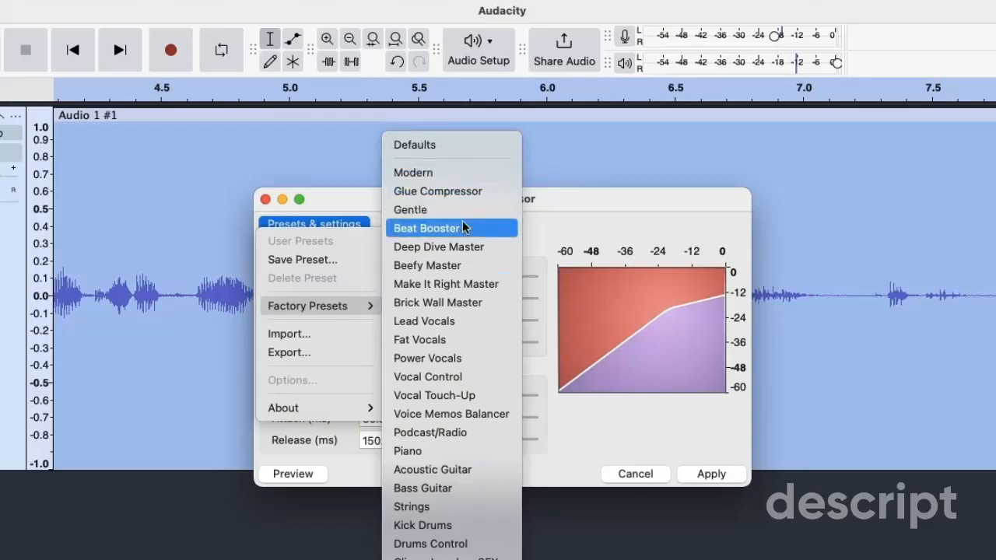
click(635, 409)
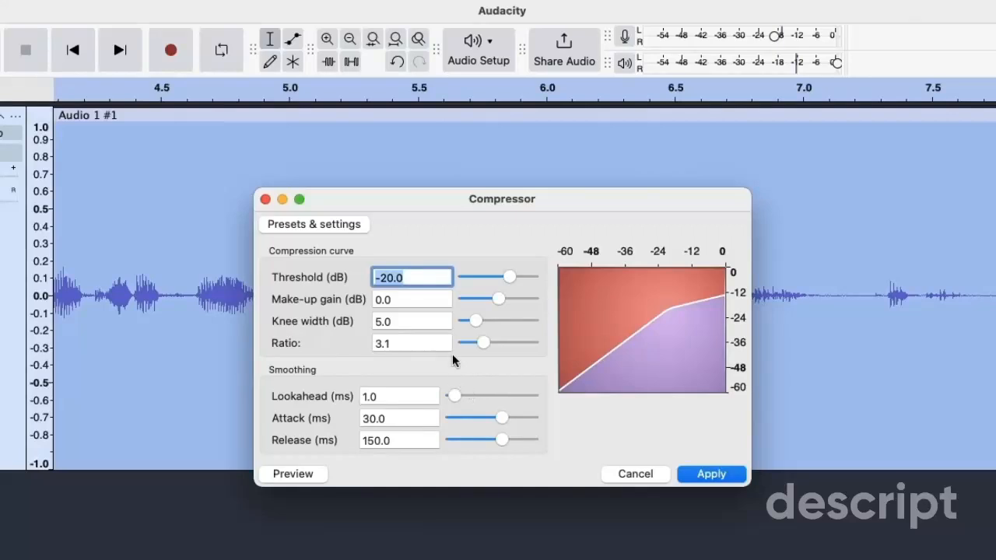
Fine-tune the compression ratio, apply the Compressor to the clip and clear the track selection
drag(483, 350, 488, 351)
click(711, 473)
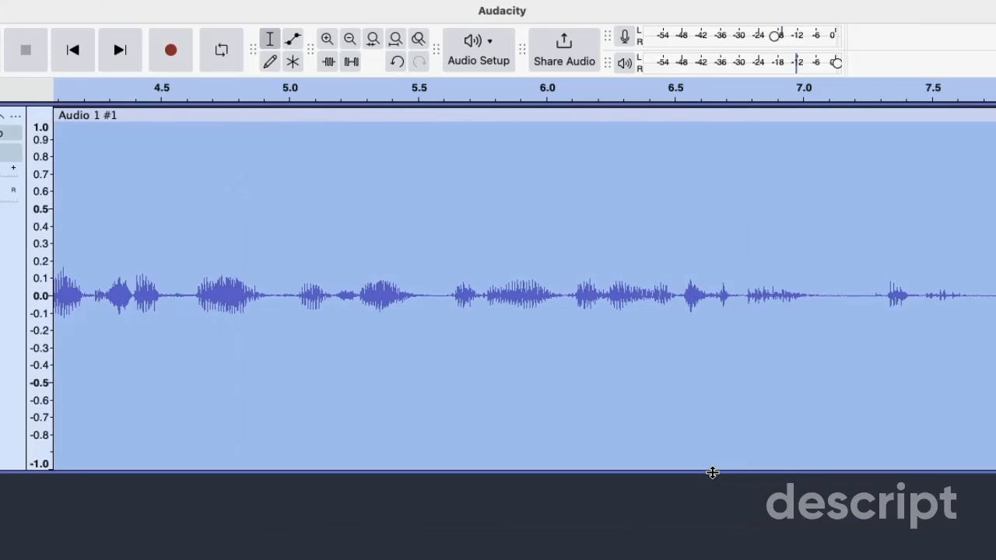
click(420, 506)
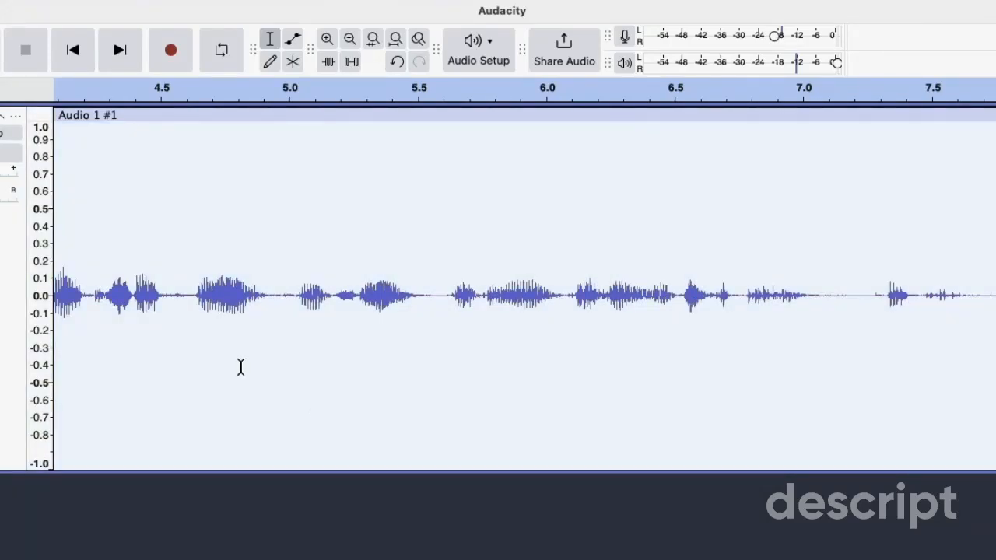
Browse the volume and compression effects without applying one, and reduce the height of the voice track
click(313, 0)
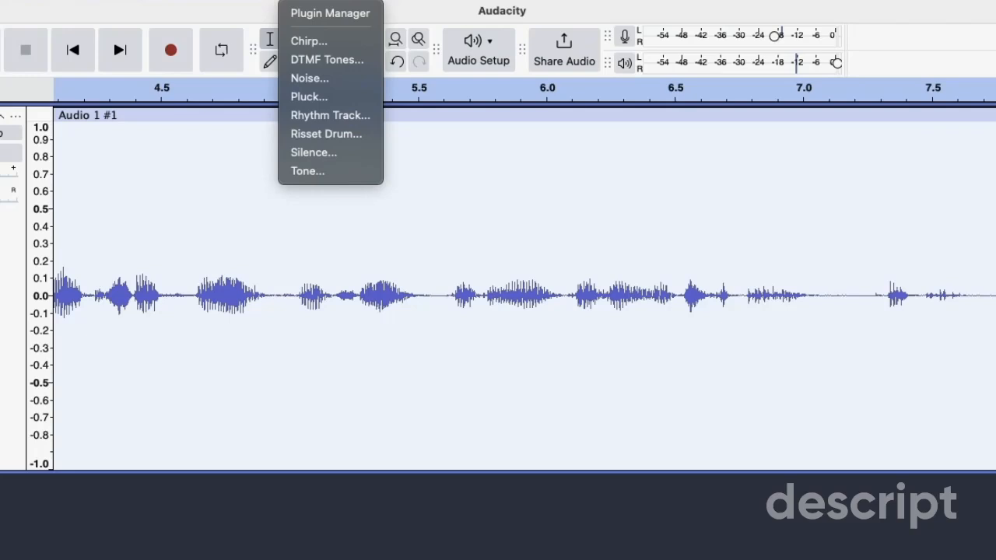
mouse_move(369, 0)
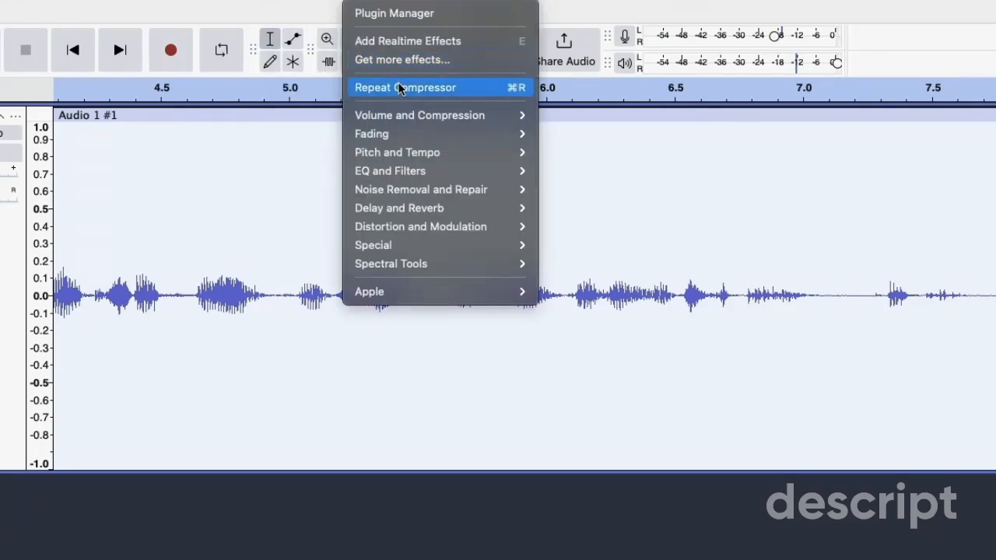
mouse_move(430, 154)
mouse_move(453, 117)
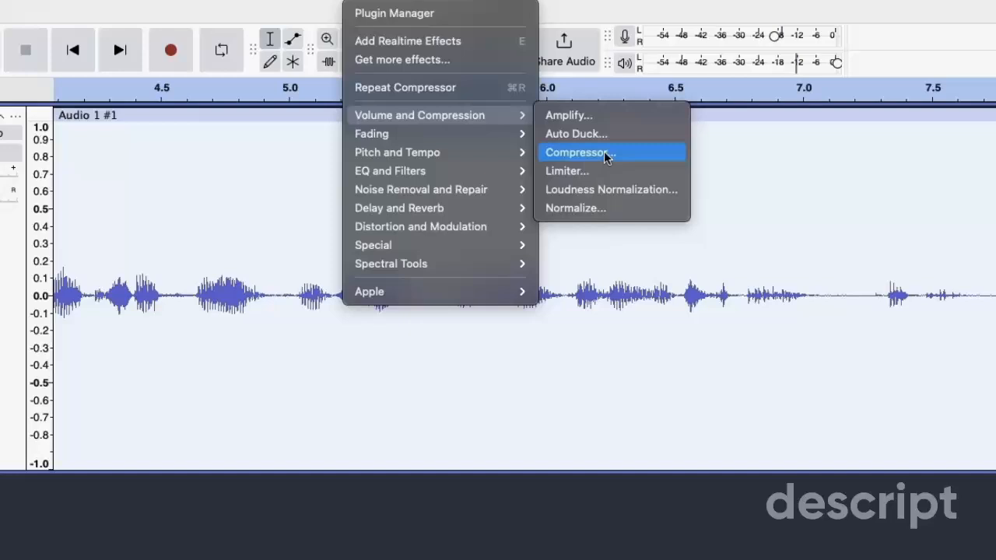
click(607, 248)
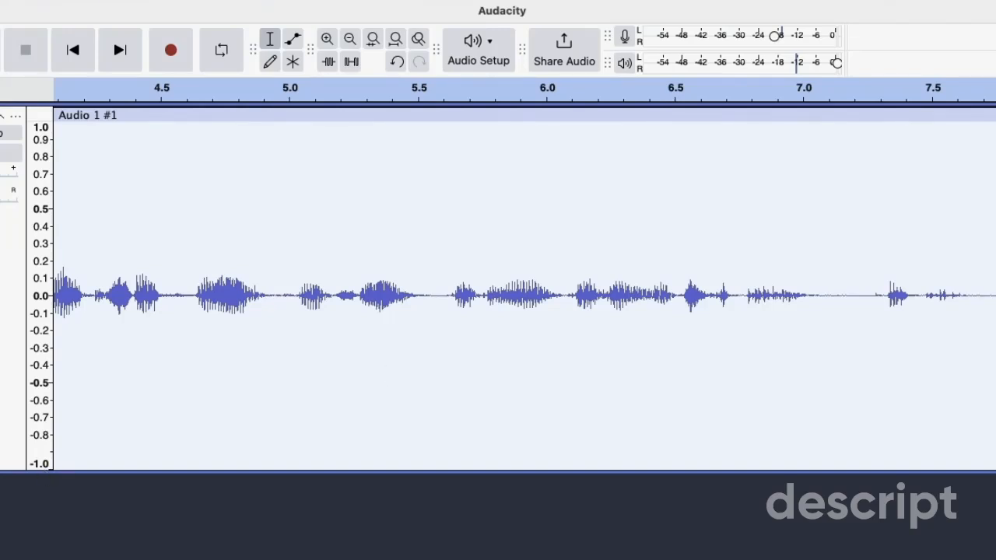
drag(31, 471, 31, 298)
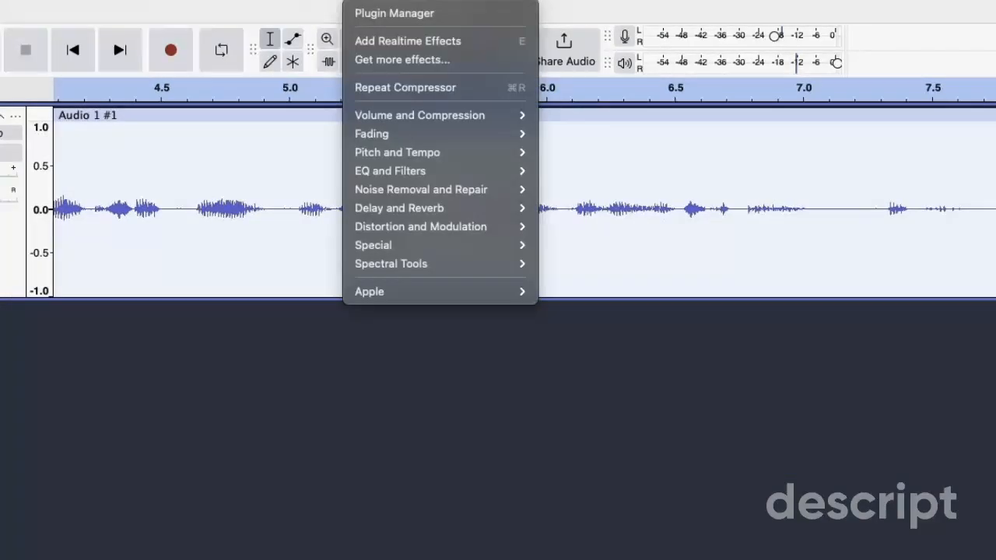
Look through the available EQ and filter, special, delay and reverb, and volume and compression effects without choosing one
mouse_move(446, 116)
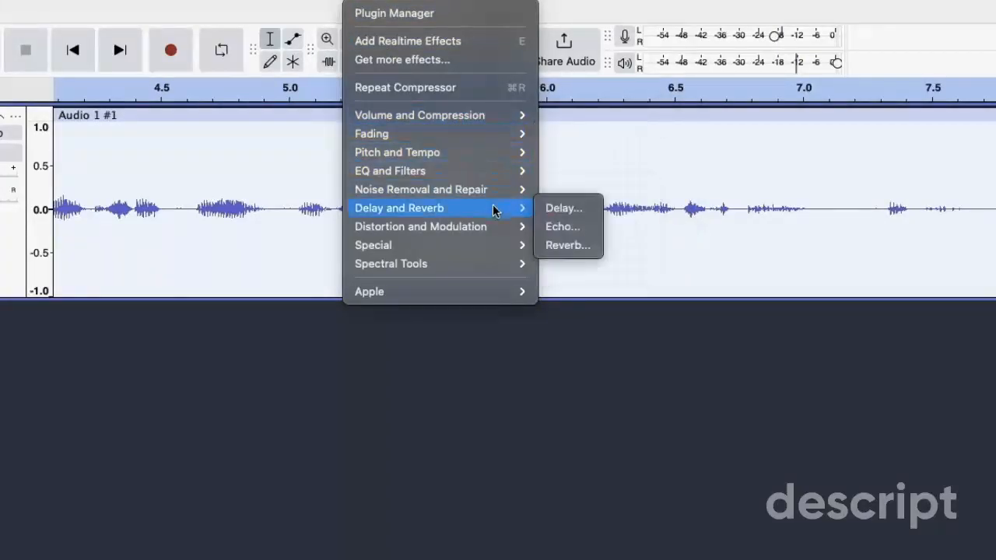
mouse_move(484, 167)
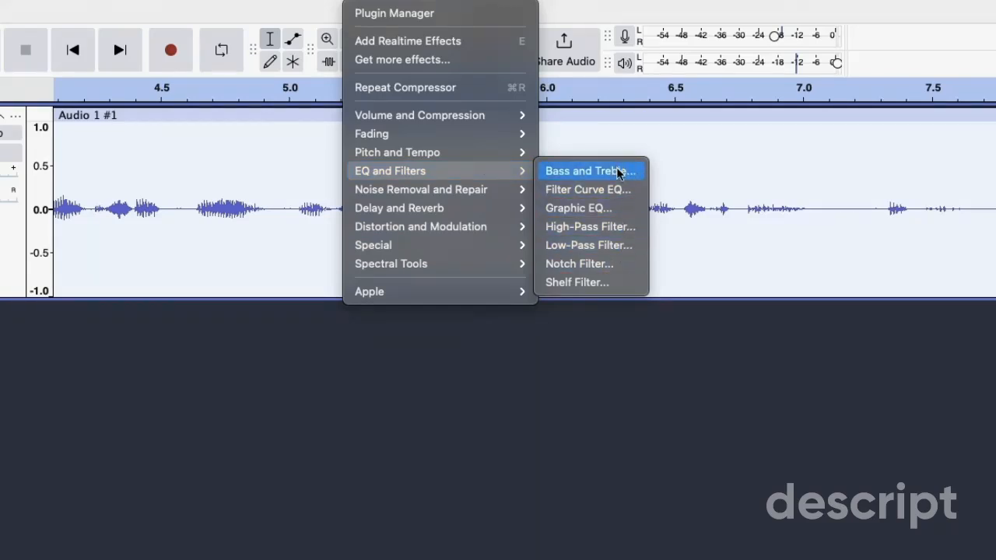
mouse_move(451, 156)
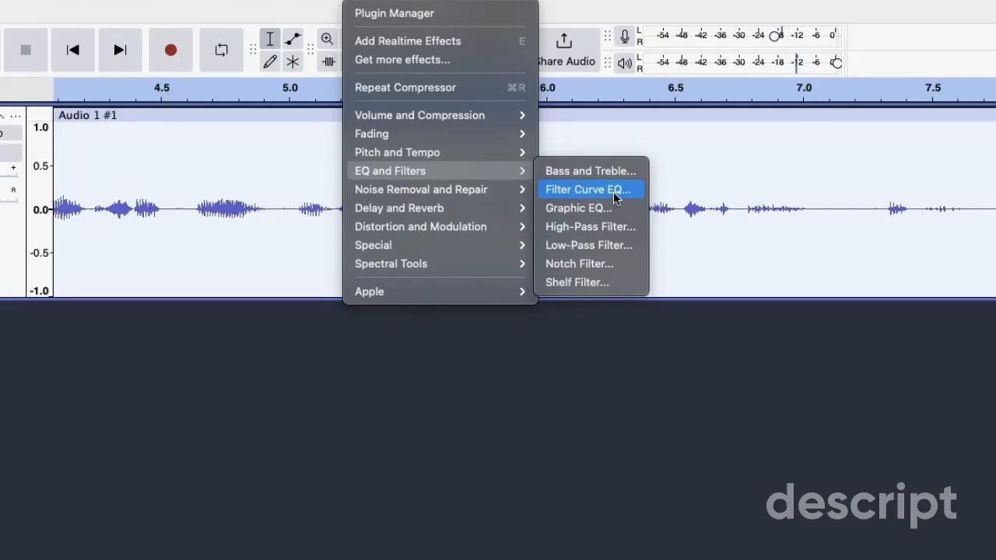
mouse_move(476, 246)
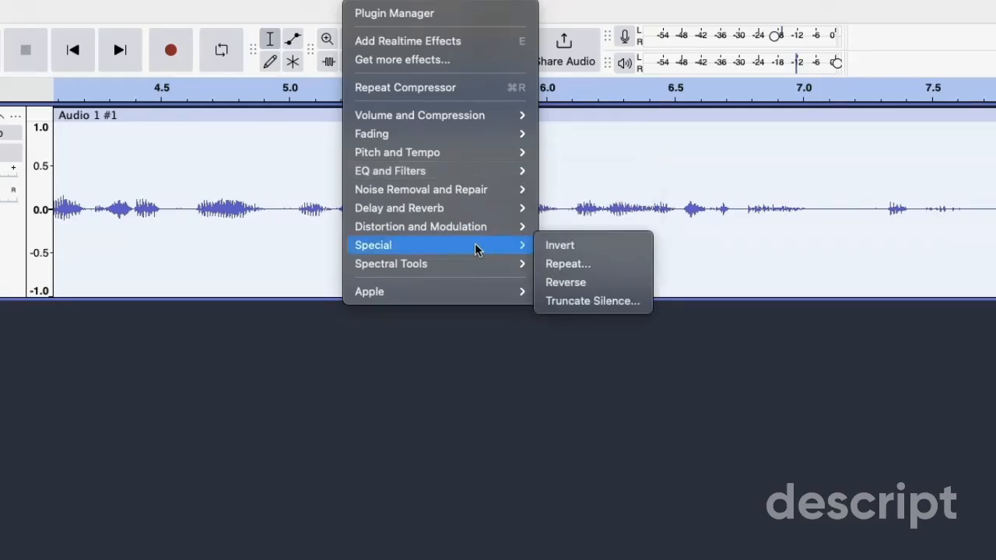
mouse_move(472, 217)
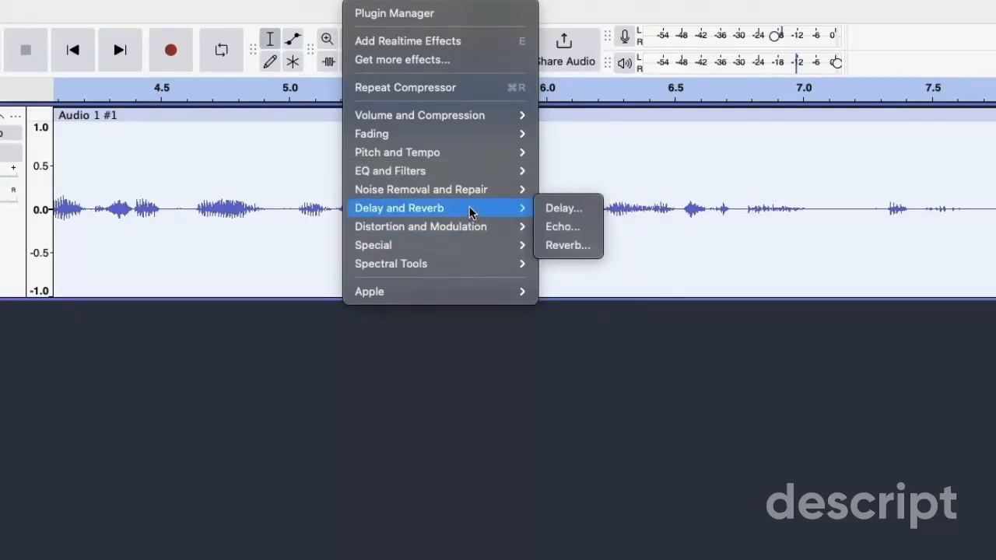
mouse_move(470, 107)
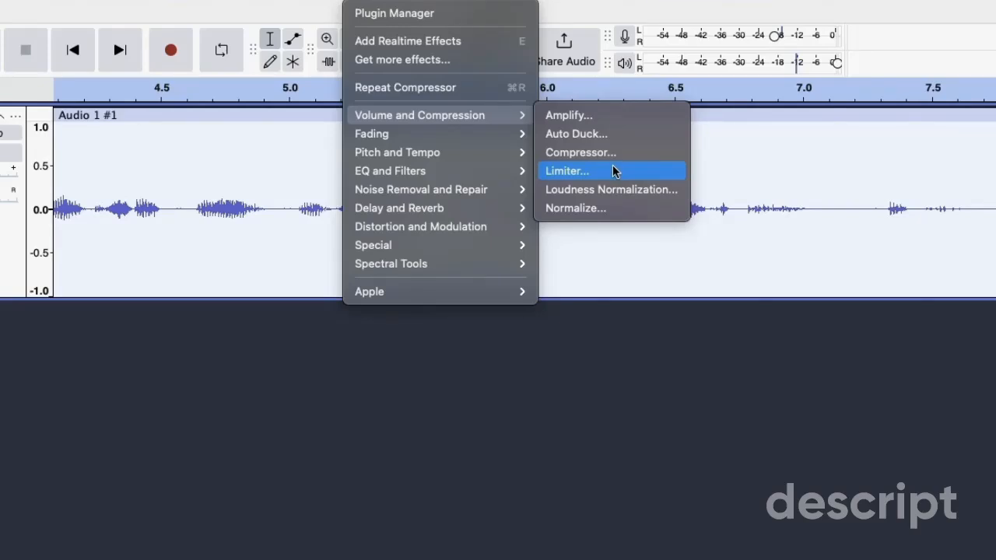
click(589, 345)
Go back to the start of the voice clip, play it briefly and stop playback
scroll(375, 246, left, 10)
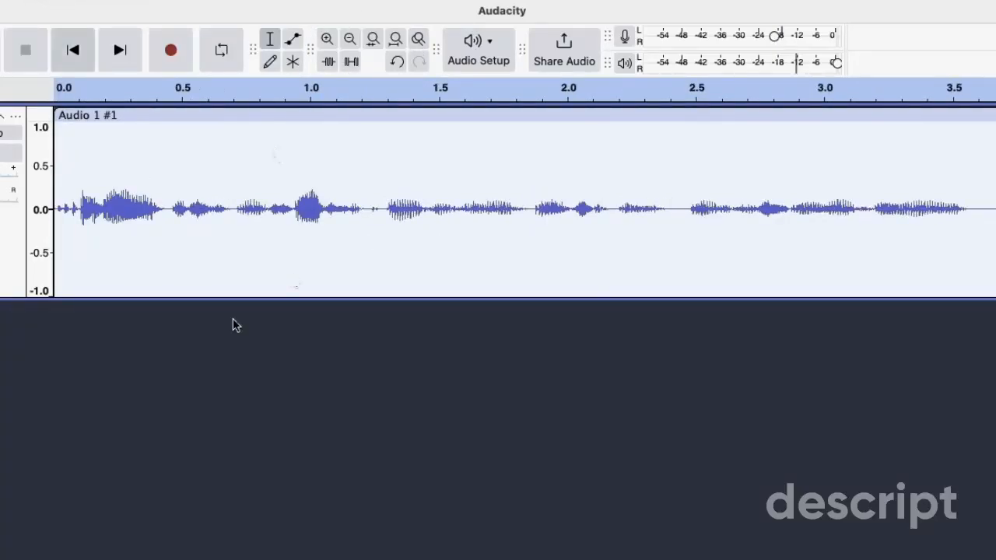
click(76, 96)
key(space)
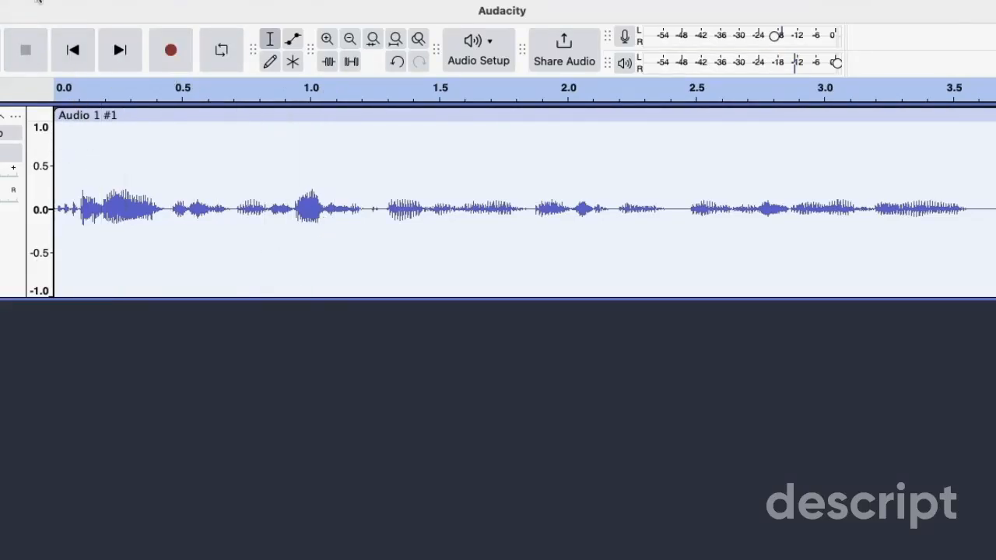
Start an audio import and browse on the USB drive to the "(Recources)" folder inside UNI and Unit 3 - Portfolio
click(16, 1)
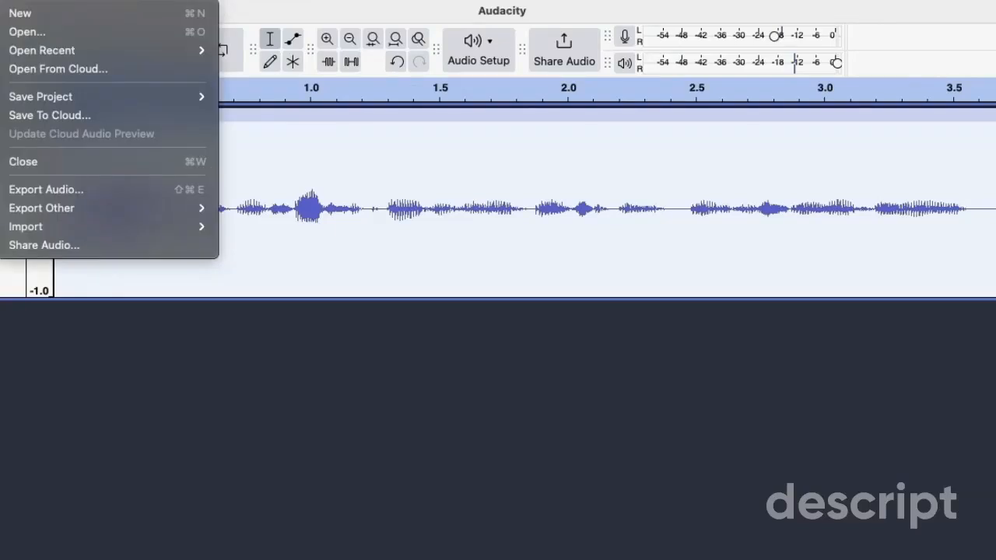
mouse_move(67, 224)
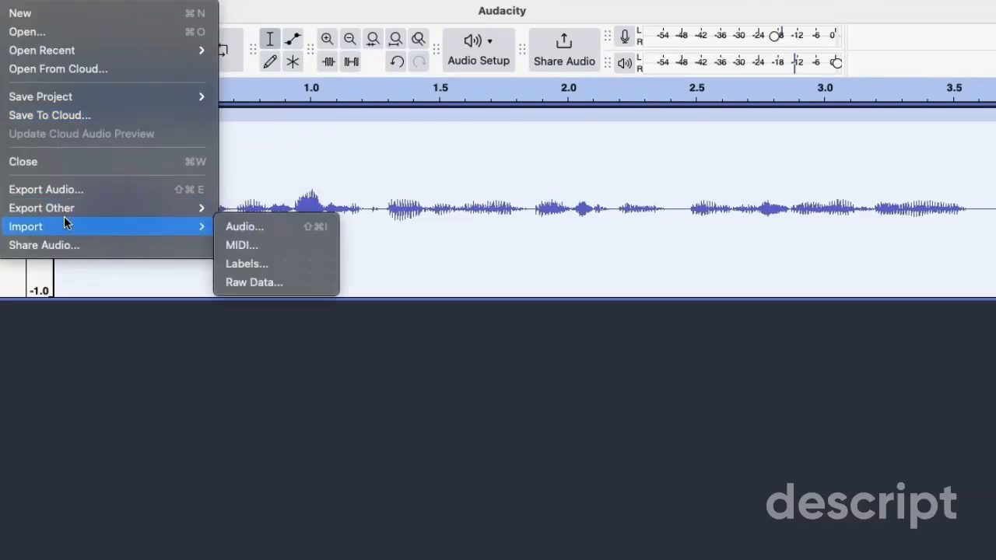
click(292, 231)
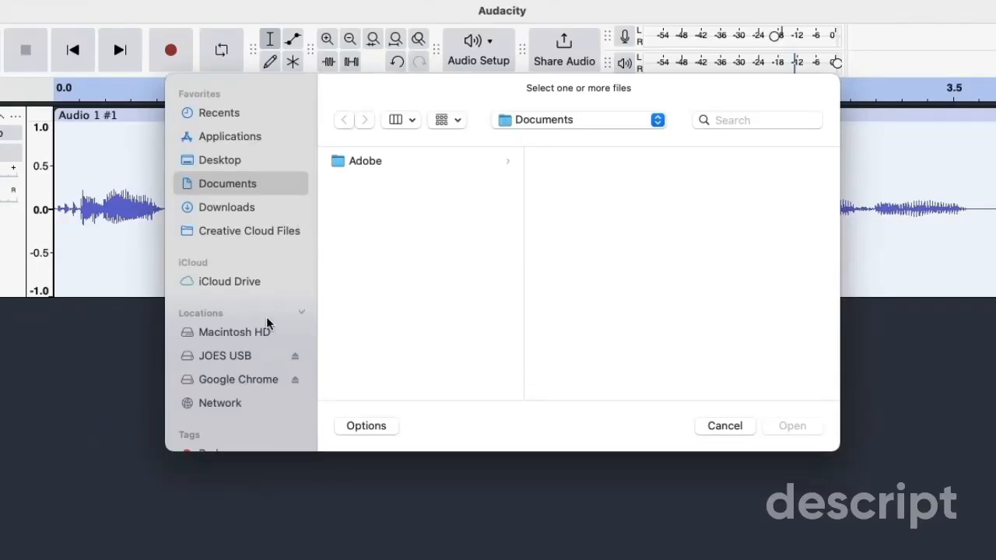
click(255, 356)
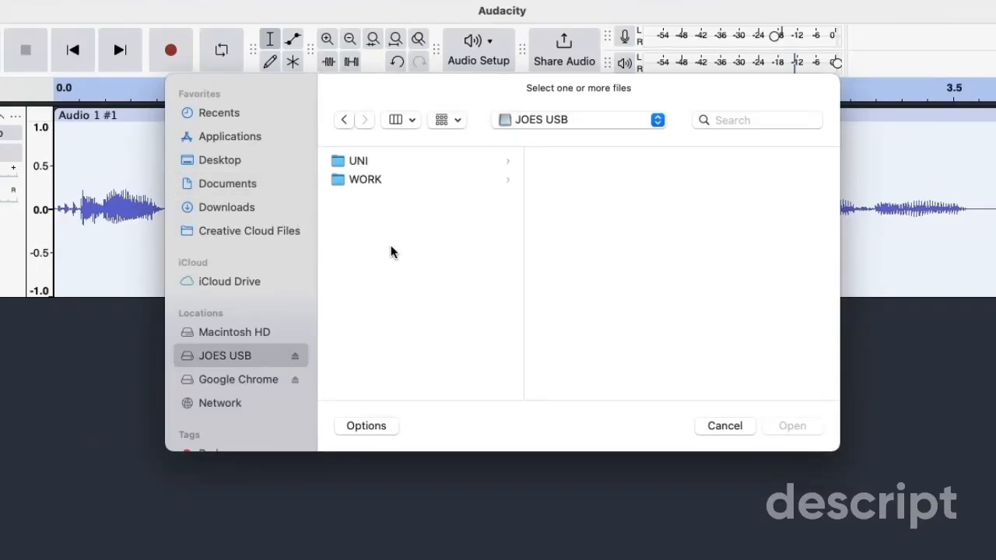
click(383, 160)
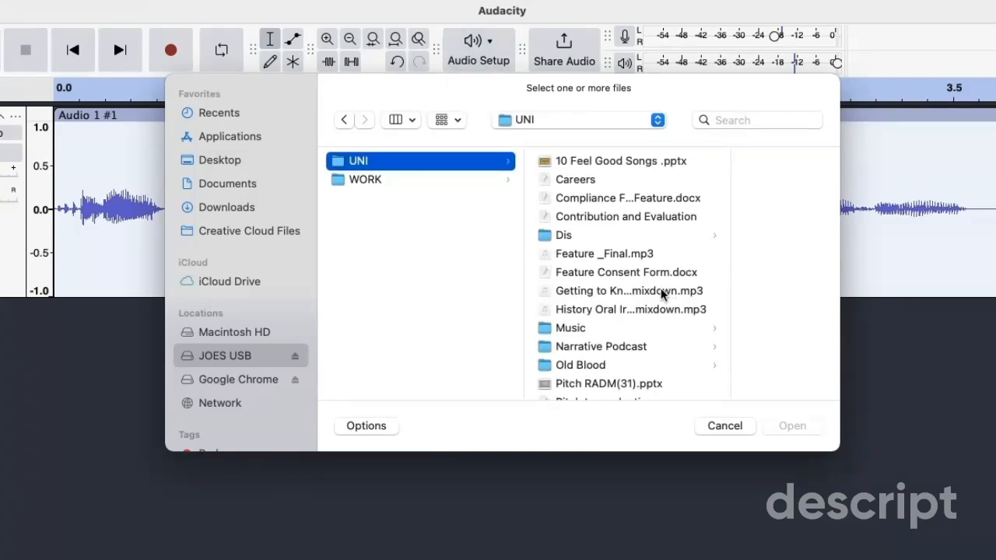
scroll(645, 288, down, 10)
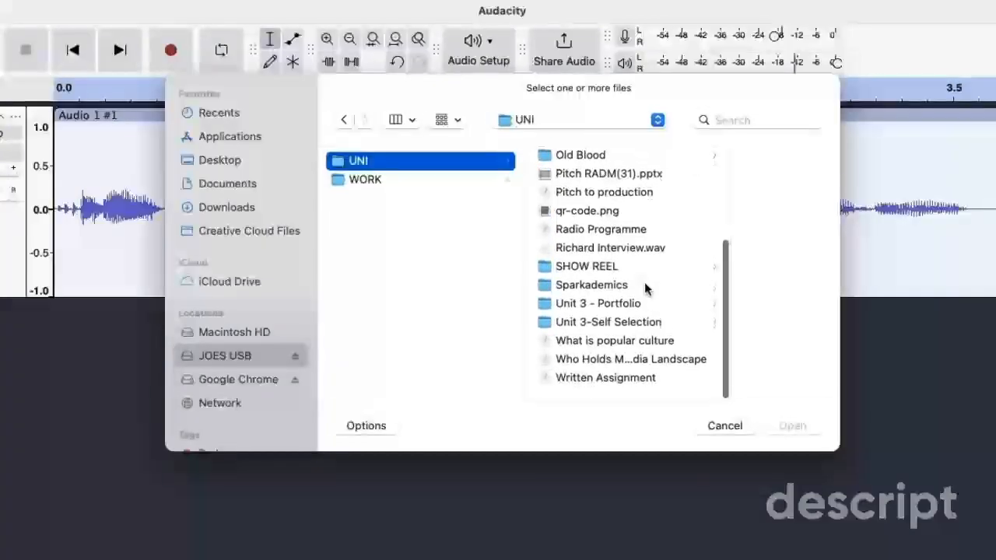
click(652, 327)
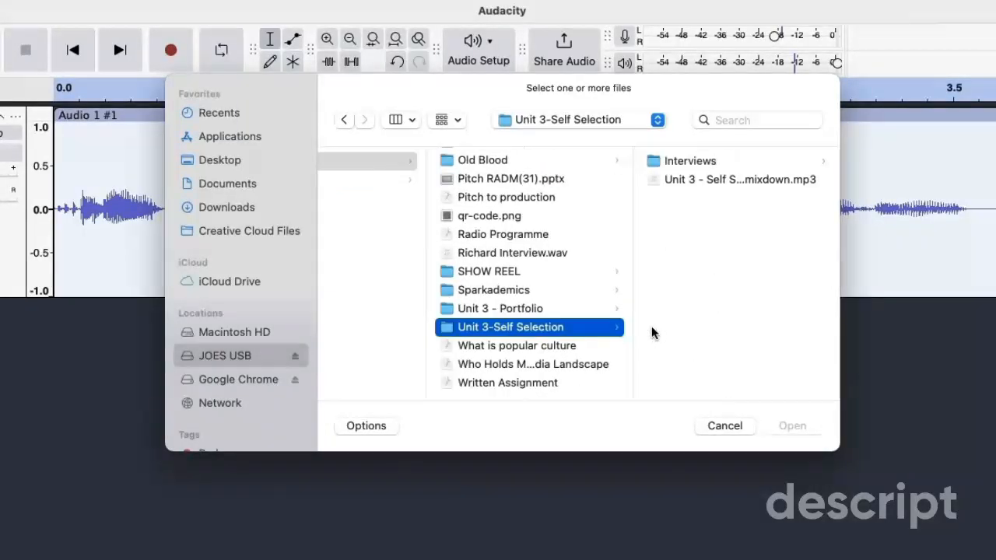
click(543, 308)
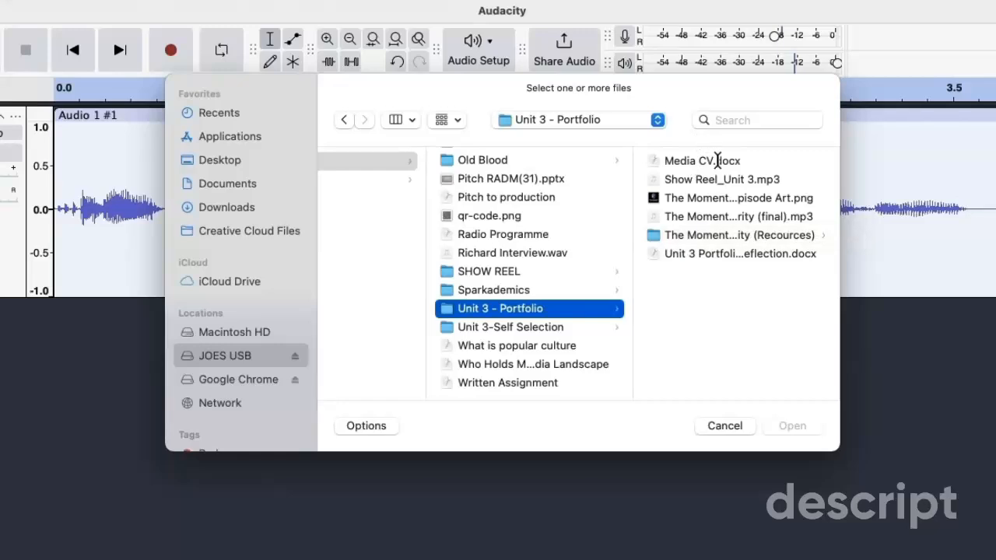
click(715, 235)
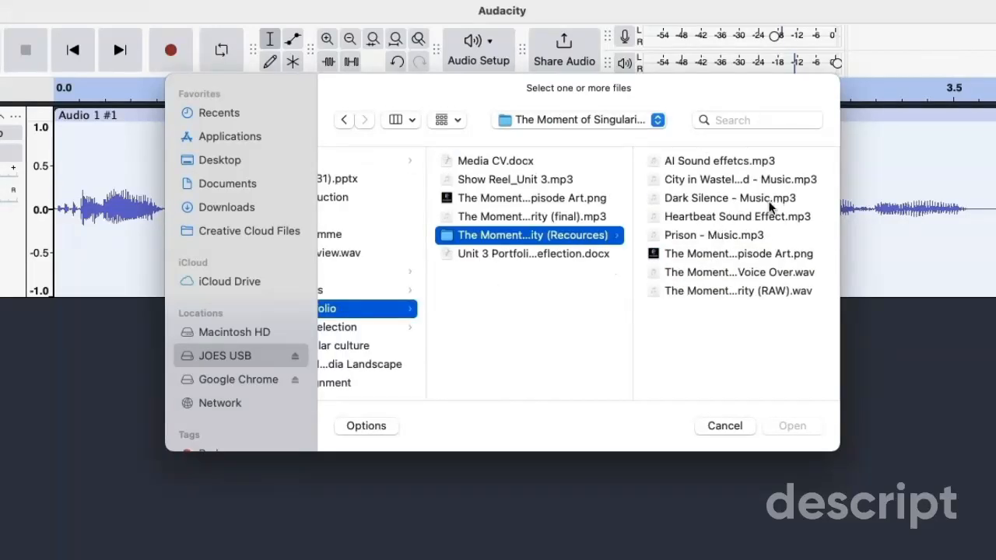
Preview Dark Silence - Music.mp3 at a lower volume and import it as a new track below the voice
click(723, 204)
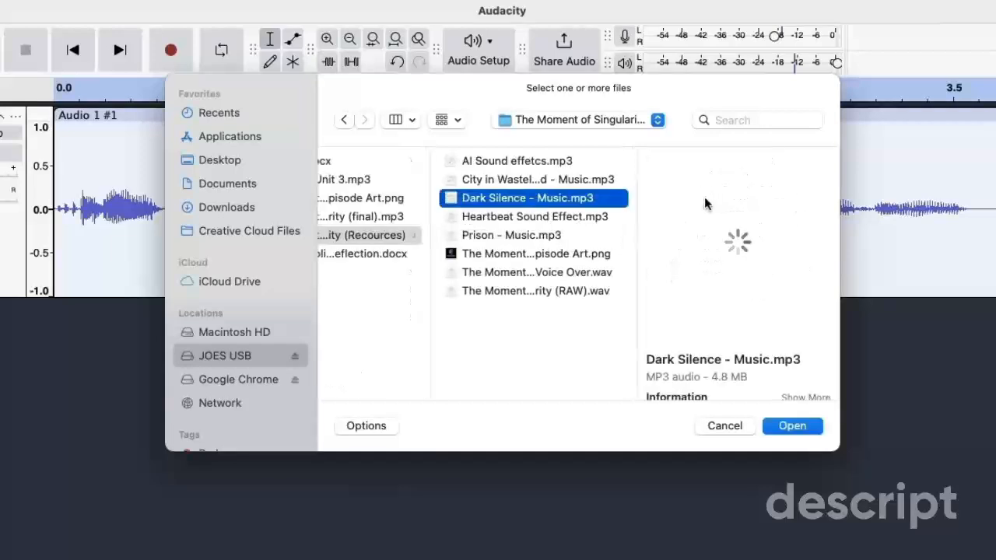
click(738, 242)
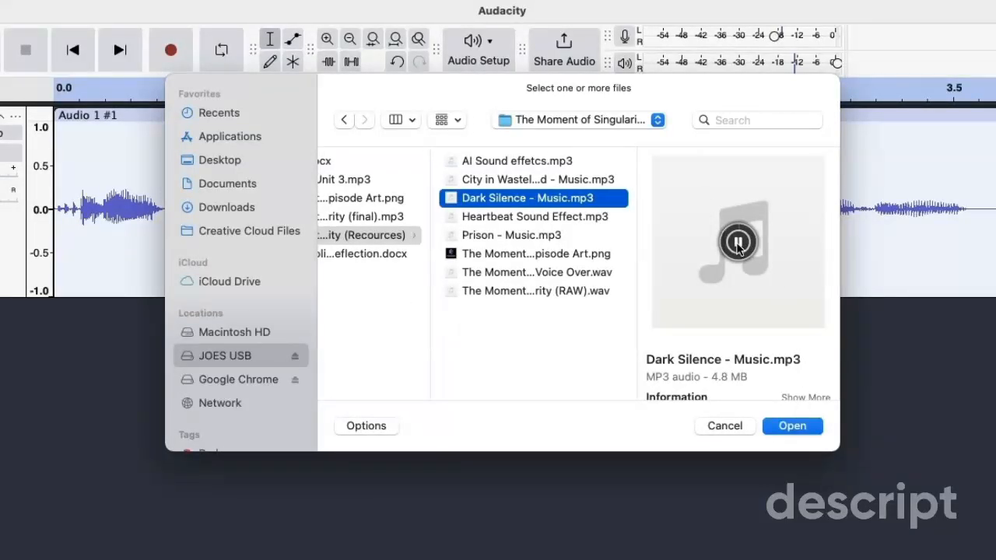
key(XF86AudioLowerVolume)
click(739, 244)
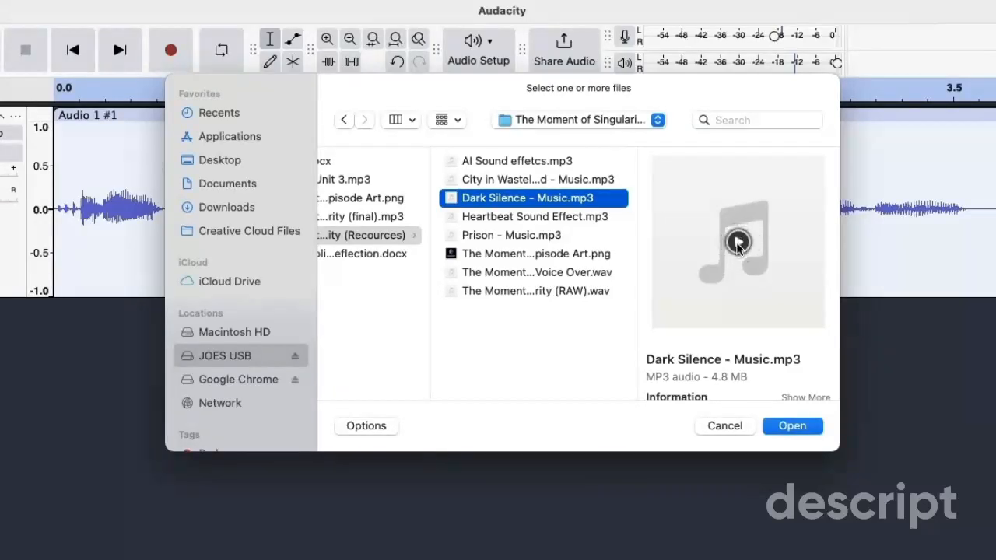
click(797, 425)
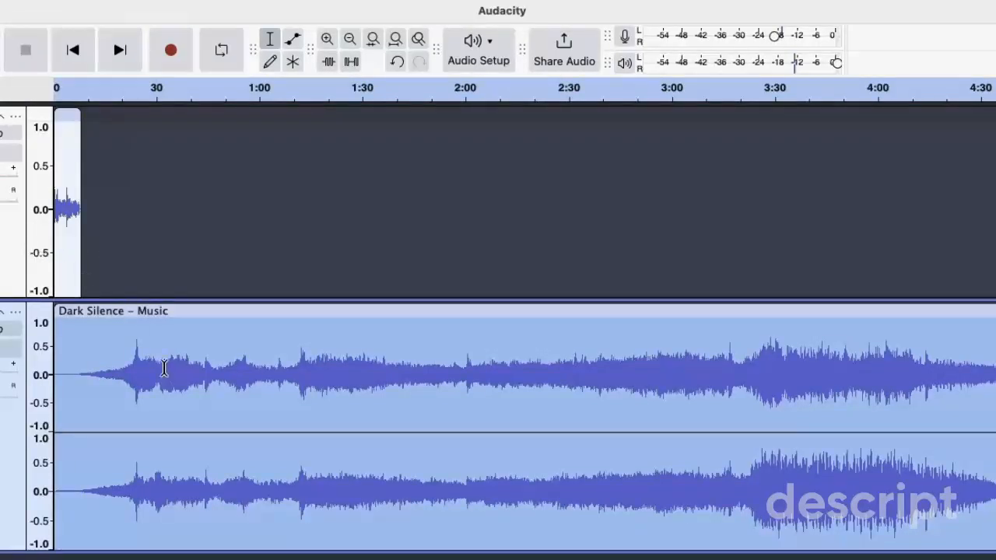
Mark the voice track from near its clip's end to about 38 seconds and inspect the music track's full length
click(74, 239)
shift+click(187, 239)
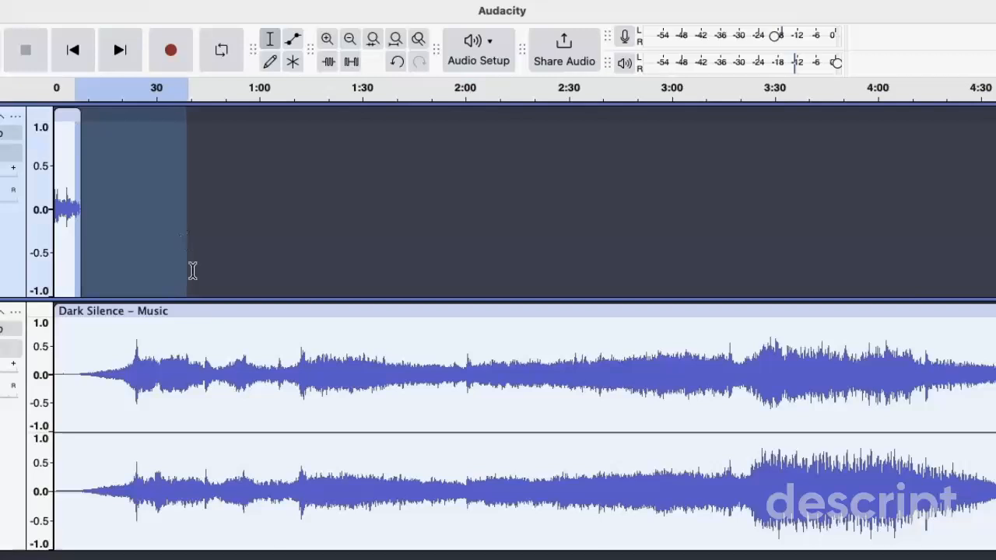
scroll(225, 391, right, 5)
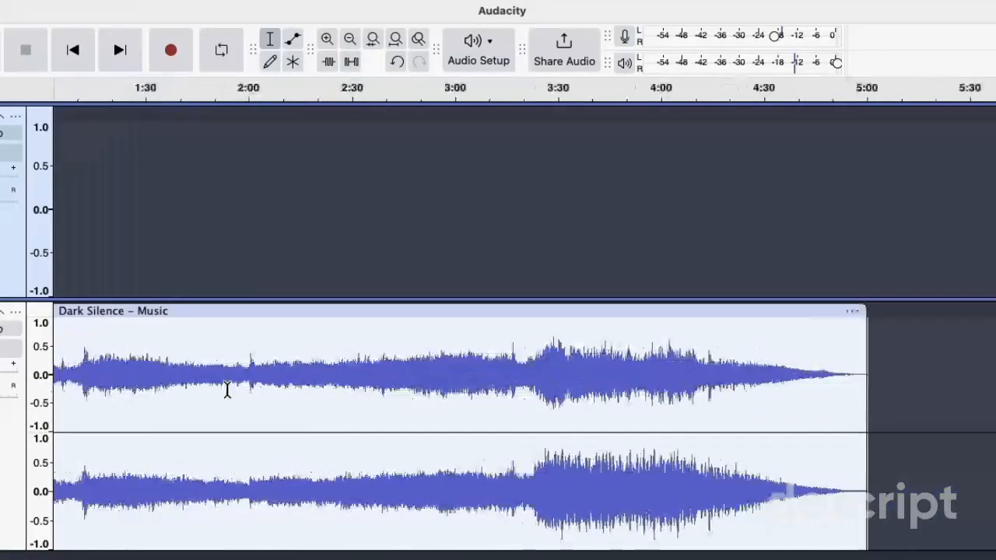
scroll(226, 391, left, 5)
Clear the selection, play the voice and music tracks together from near the start and stop playback
click(387, 226)
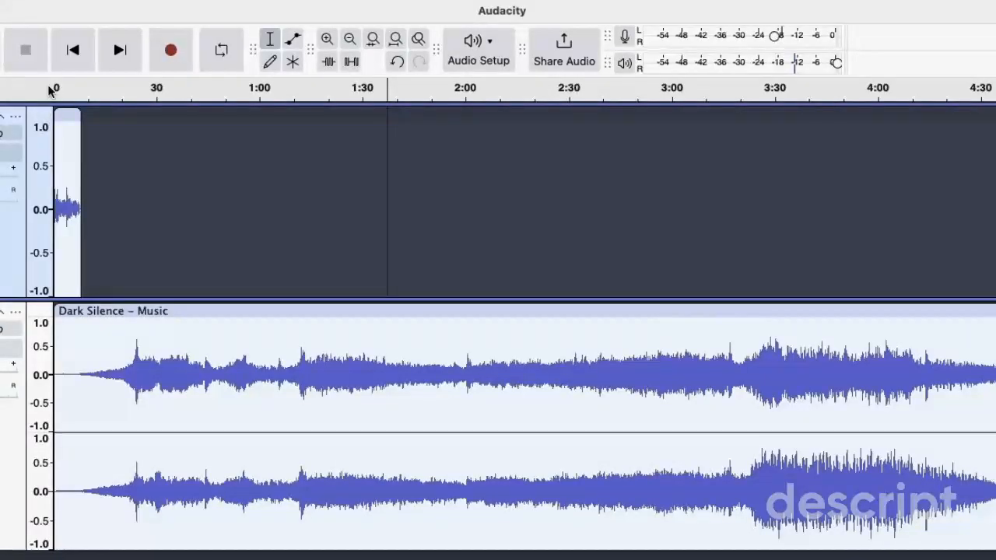
click(67, 86)
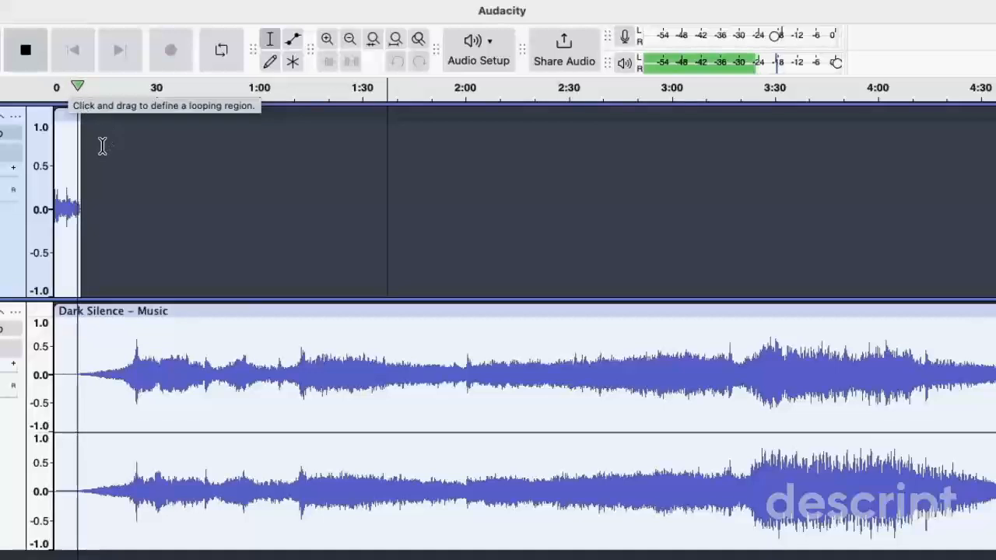
click(265, 227)
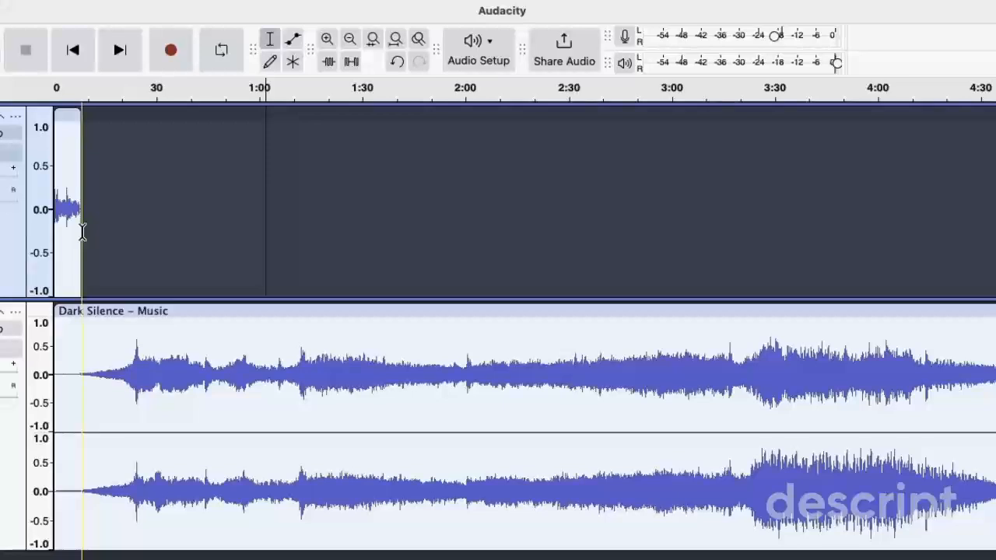
Zoom in on the opening 30 seconds or so and play both tracks from the very beginning
click(326, 38)
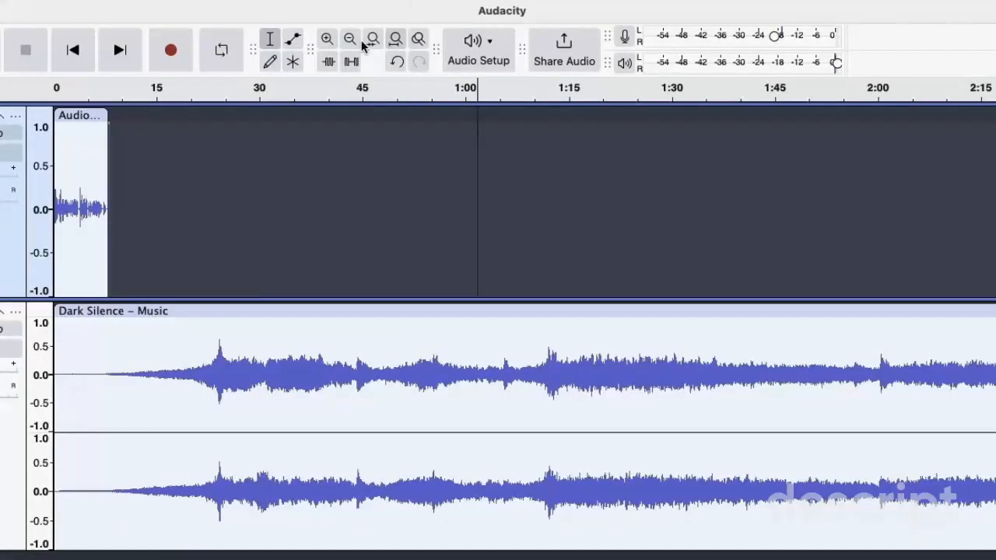
click(327, 38)
click(327, 39)
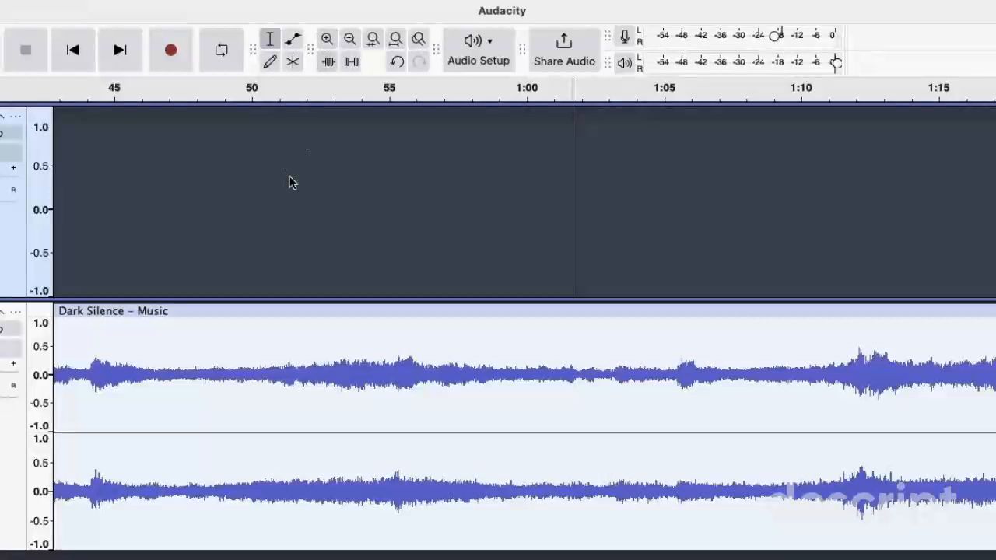
scroll(289, 179, left, 10)
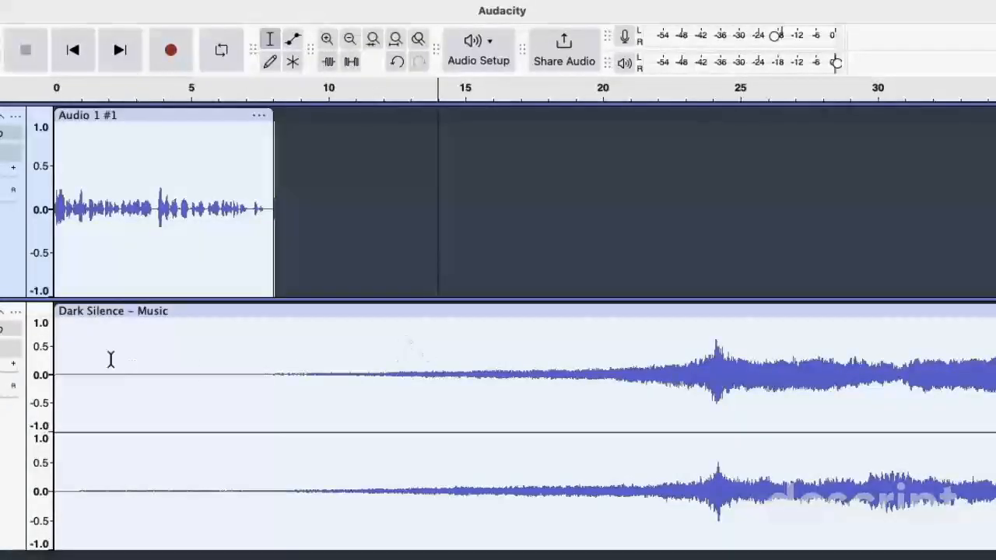
click(59, 88)
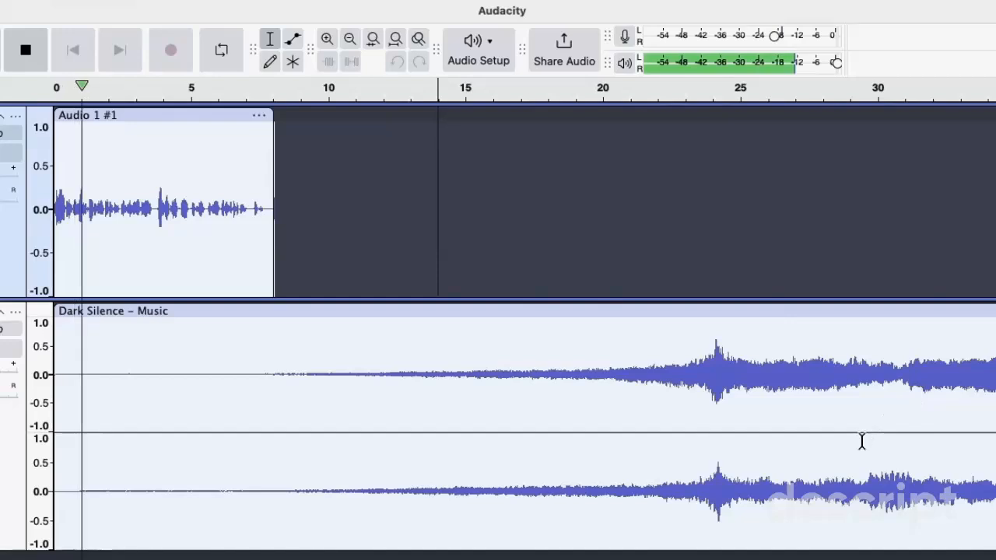
Stop the opening playback and listen briefly to the music track from about 3:25
key(space)
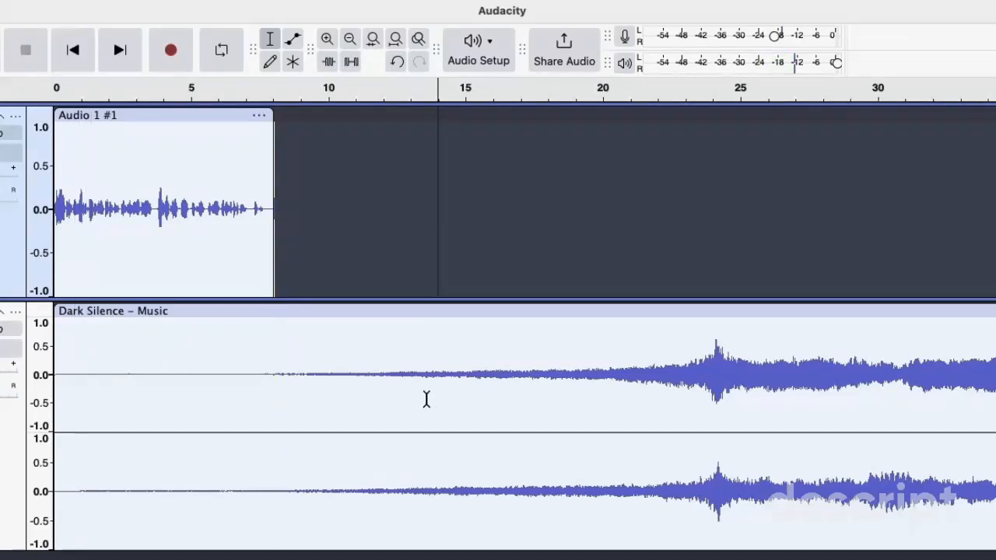
scroll(427, 399, right, 20)
scroll(426, 399, left, 10)
scroll(426, 400, left, 5)
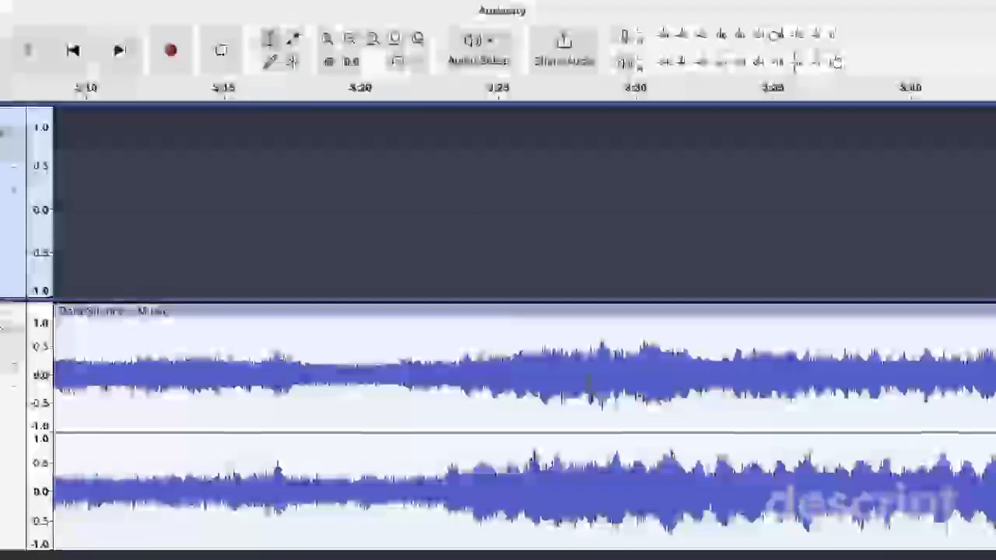
click(490, 91)
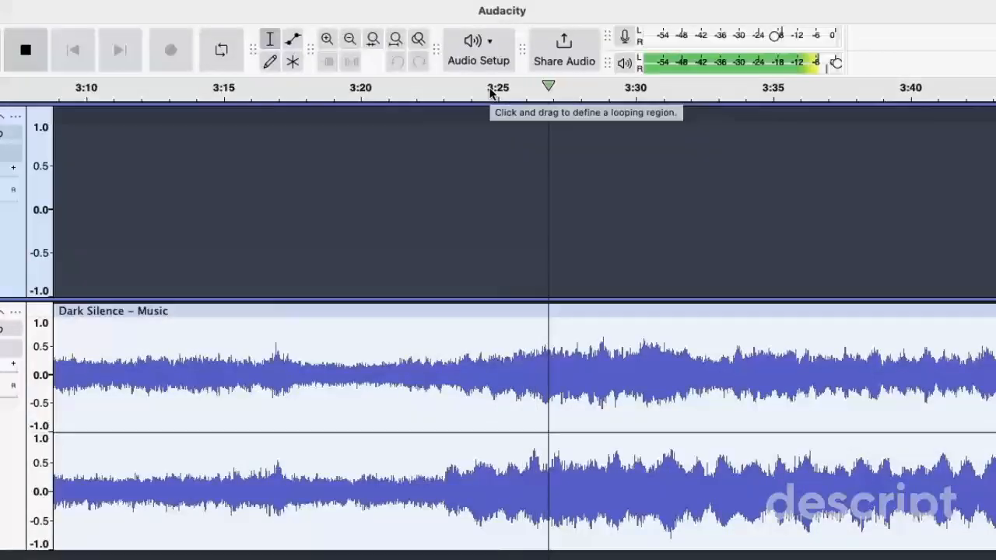
key(space)
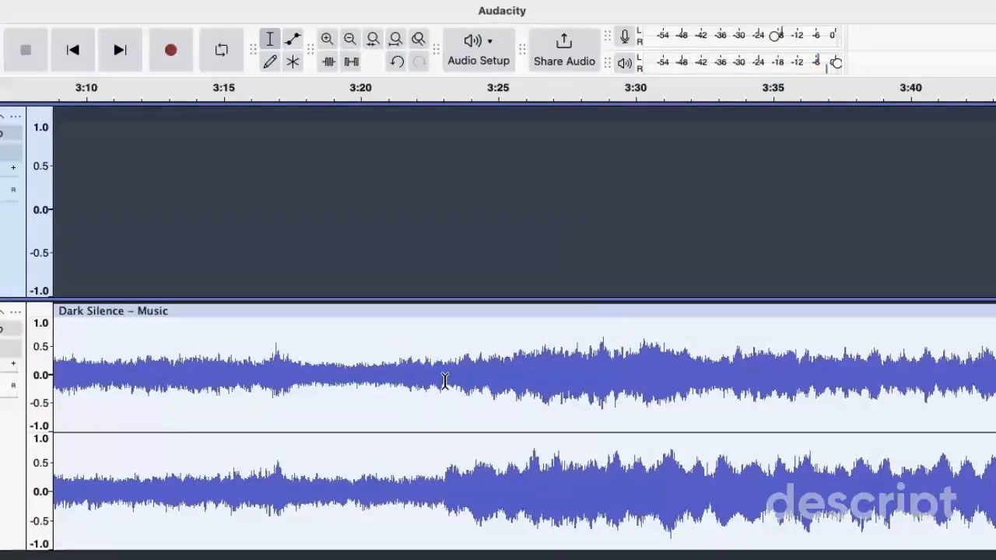
Lower the whole music clip's volume evenly to about 0.6 with the Envelope tool, return to the Selection tool and clear the selection
double_click(387, 344)
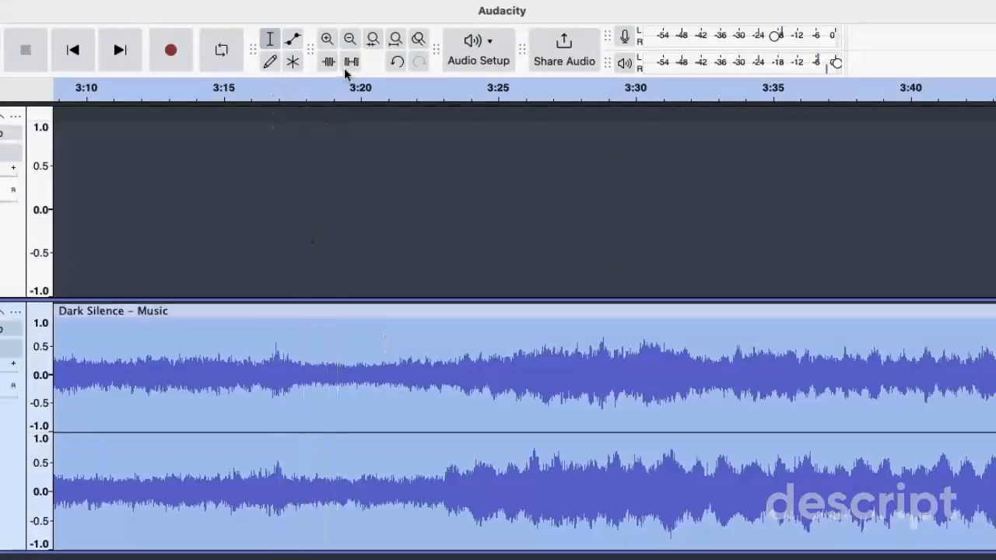
click(293, 42)
drag(327, 317, 328, 338)
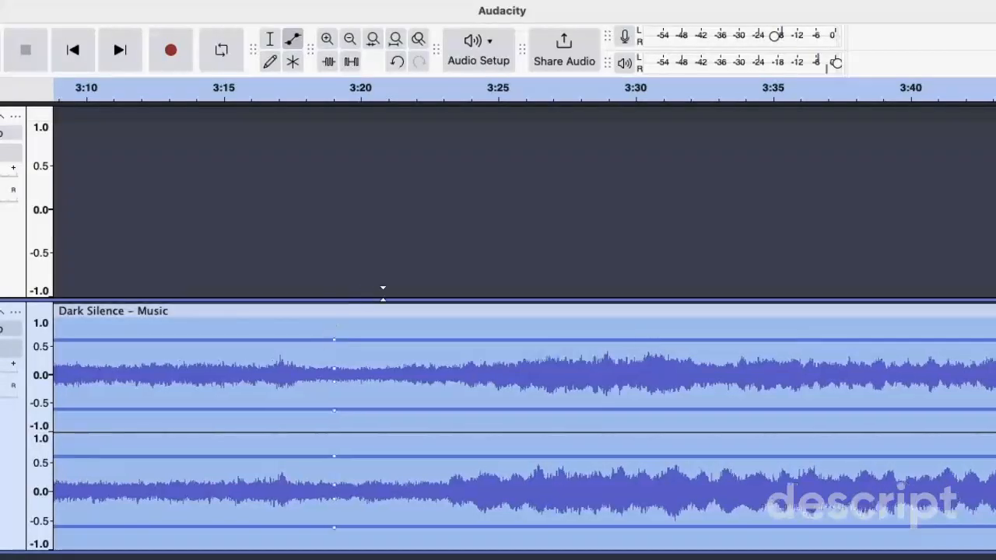
scroll(382, 295, left, 15)
scroll(400, 292, left, 5)
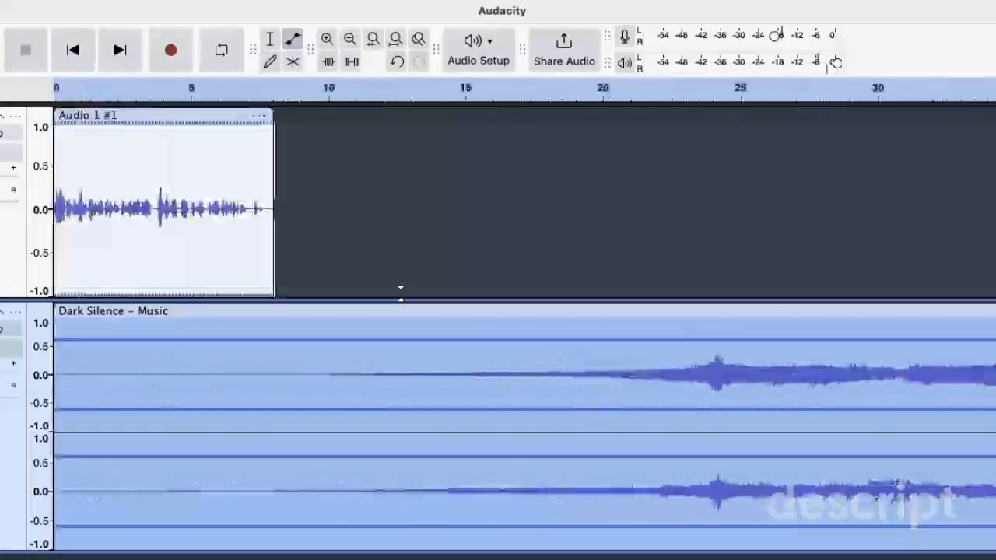
click(269, 39)
click(305, 179)
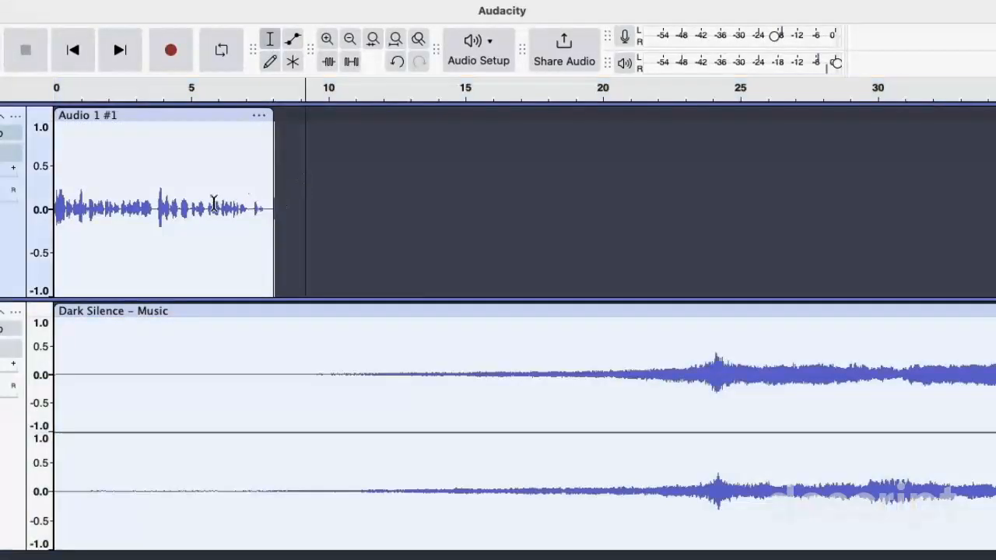
Move the voice clip to start at about 5 seconds and try to split it with the whole clip selected
drag(222, 114, 527, 115)
drag(448, 113, 274, 145)
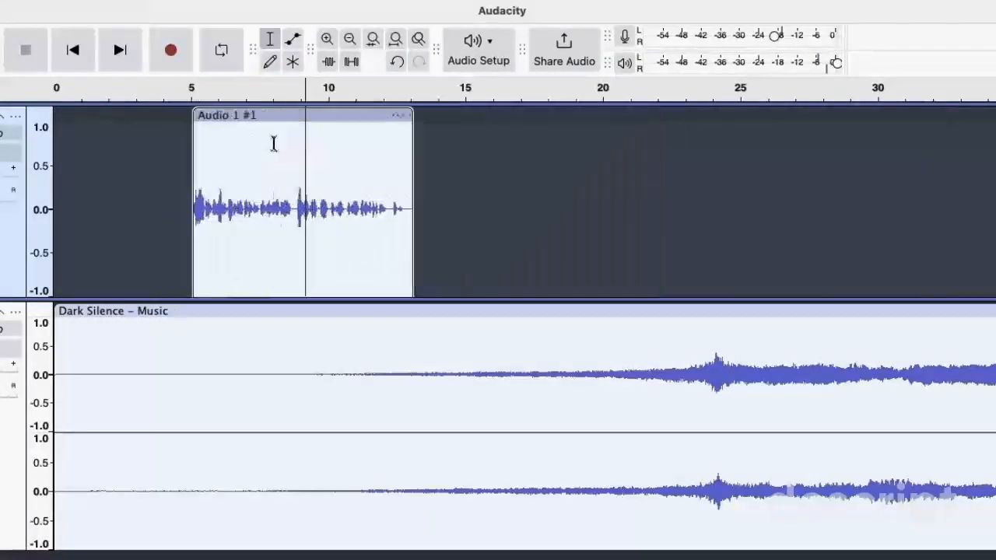
click(402, 116)
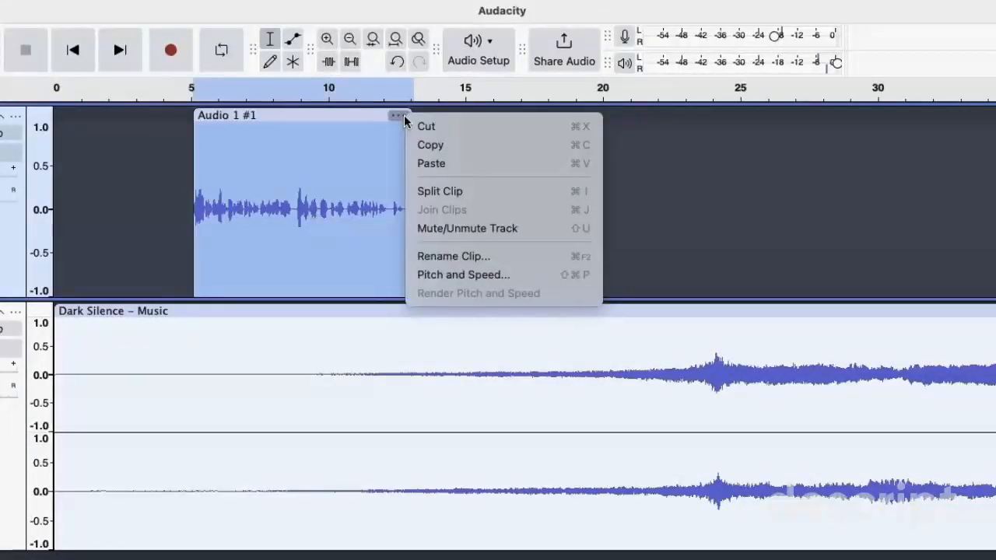
click(487, 191)
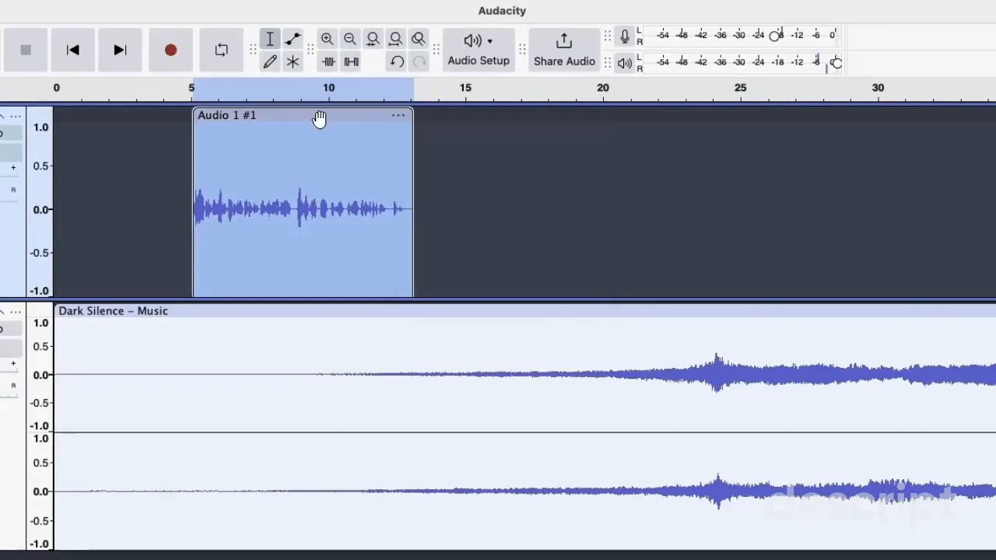
click(327, 151)
click(353, 144)
click(395, 117)
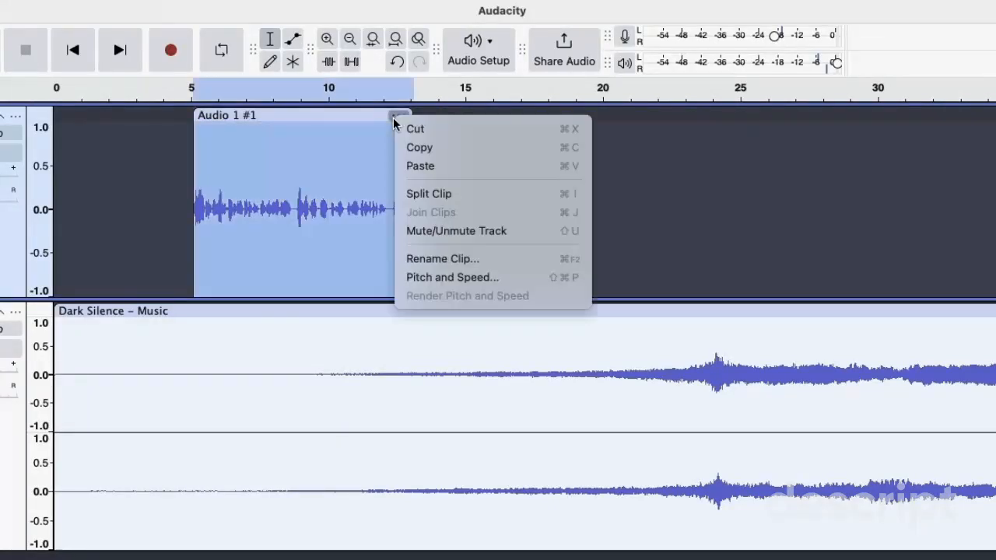
click(467, 194)
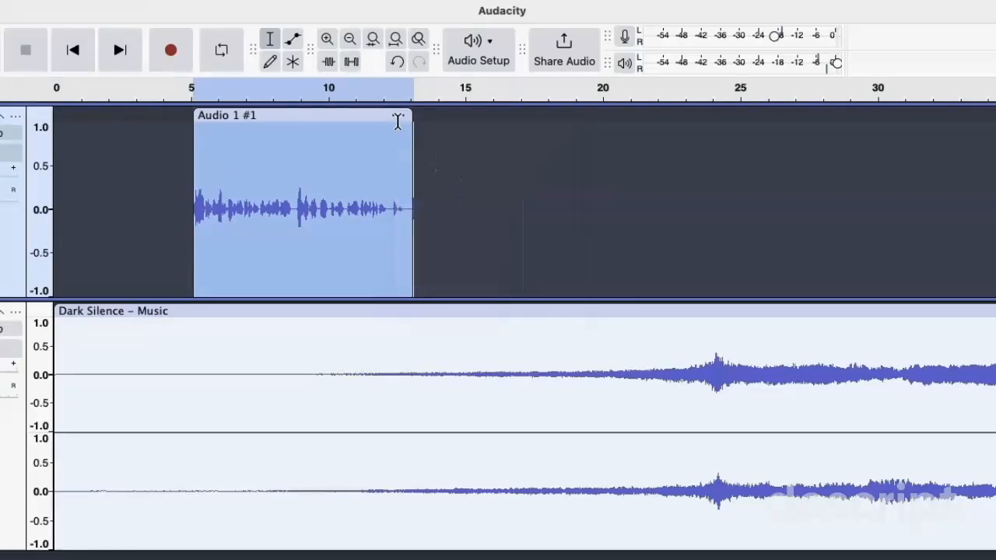
Move the voice clip to start at about 7 seconds and split it at about 12 seconds
drag(370, 115, 443, 117)
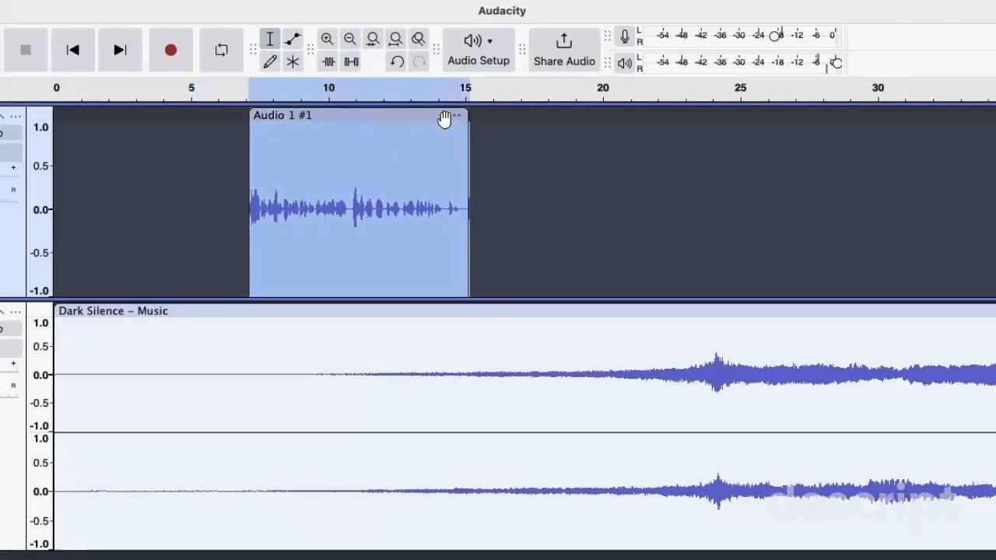
click(381, 178)
click(455, 117)
click(407, 173)
click(384, 178)
right_click(384, 178)
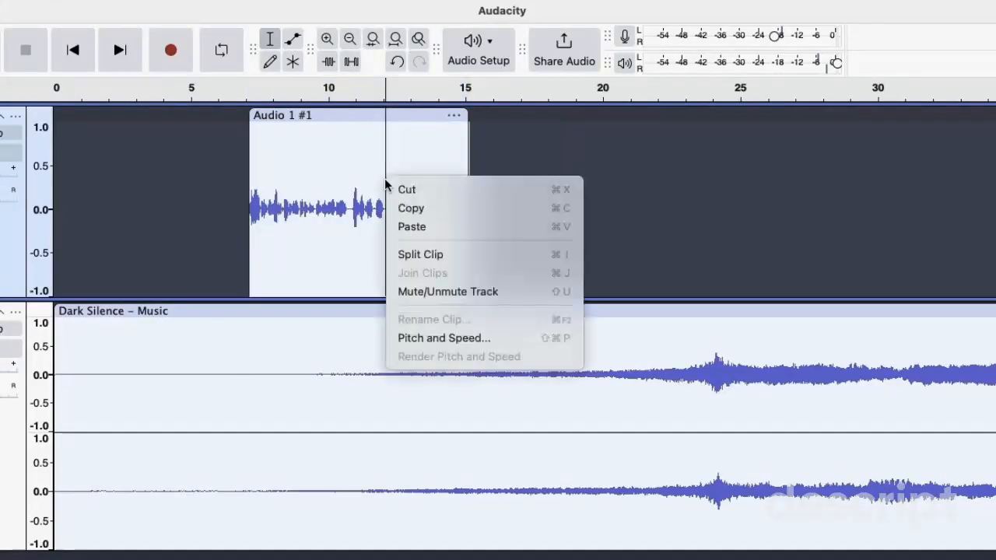
click(452, 254)
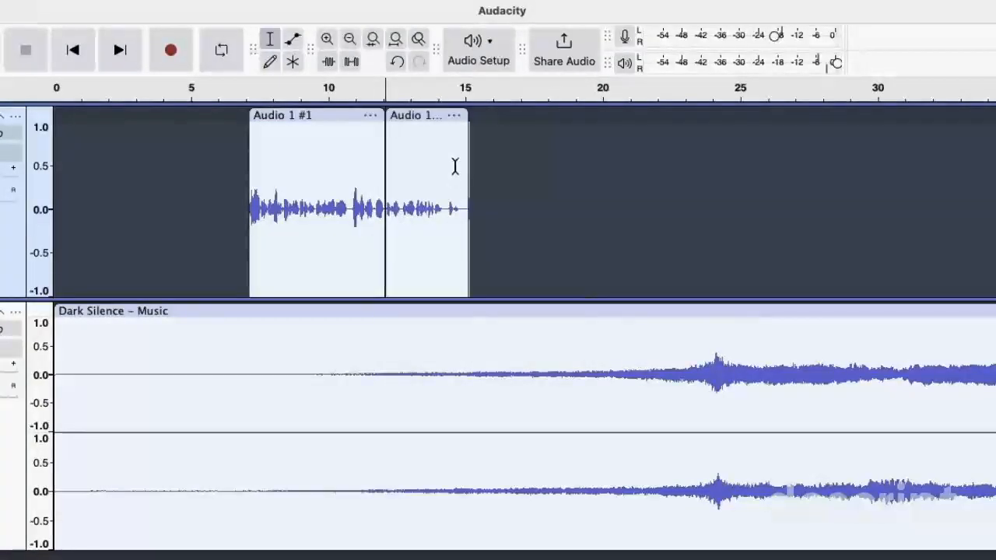
Shift the second voice piece to start at about 18 seconds, and undo the shift and the split
drag(421, 117, 611, 121)
drag(400, 204, 536, 212)
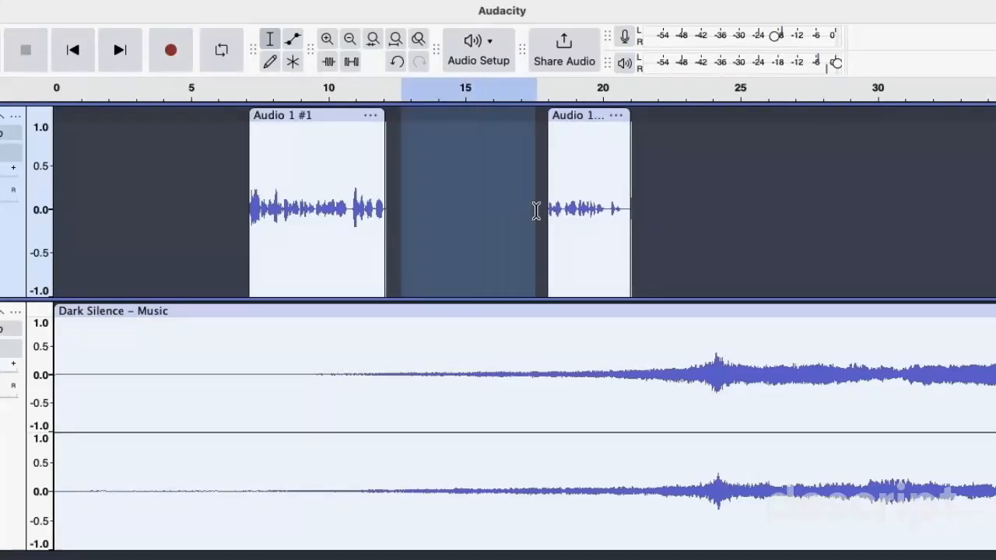
click(481, 227)
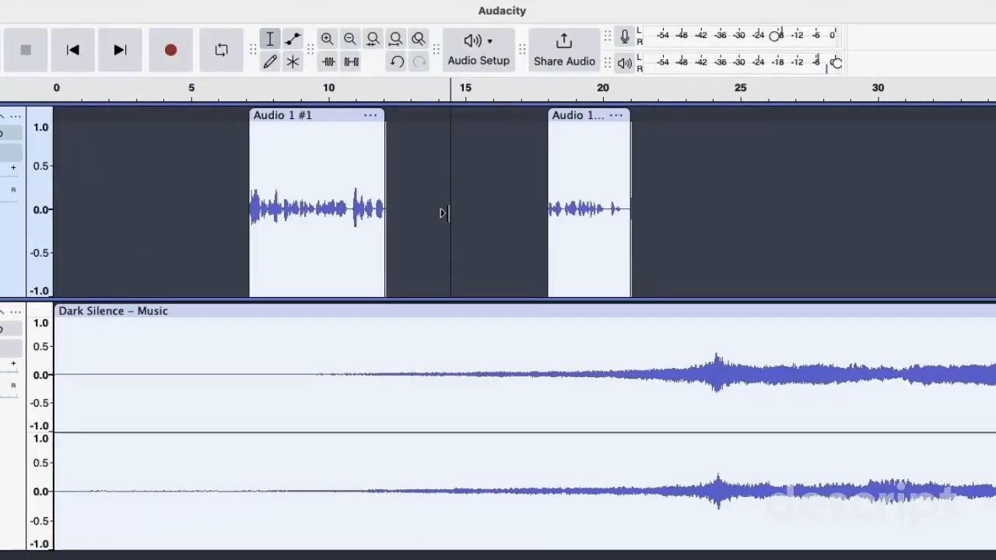
key(super+z)
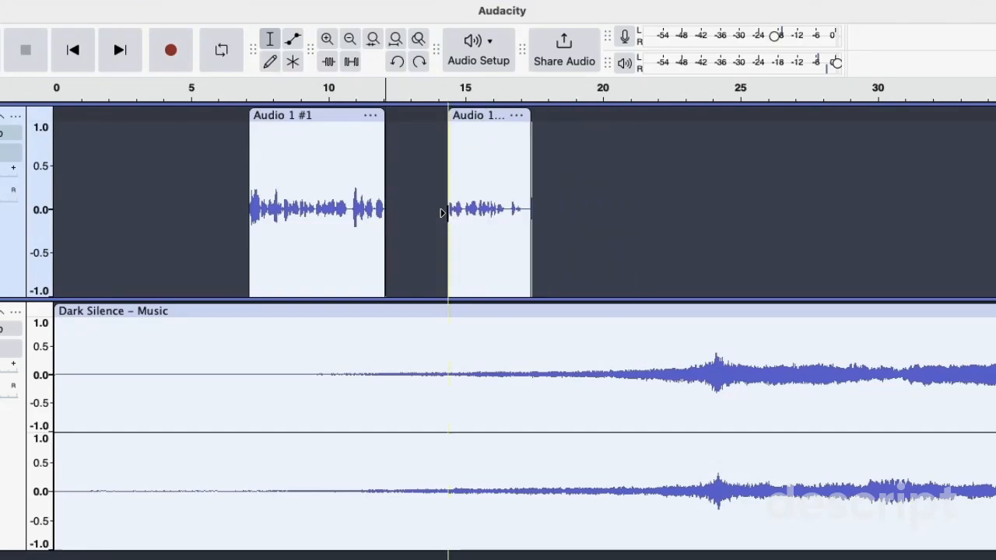
key(super+z)
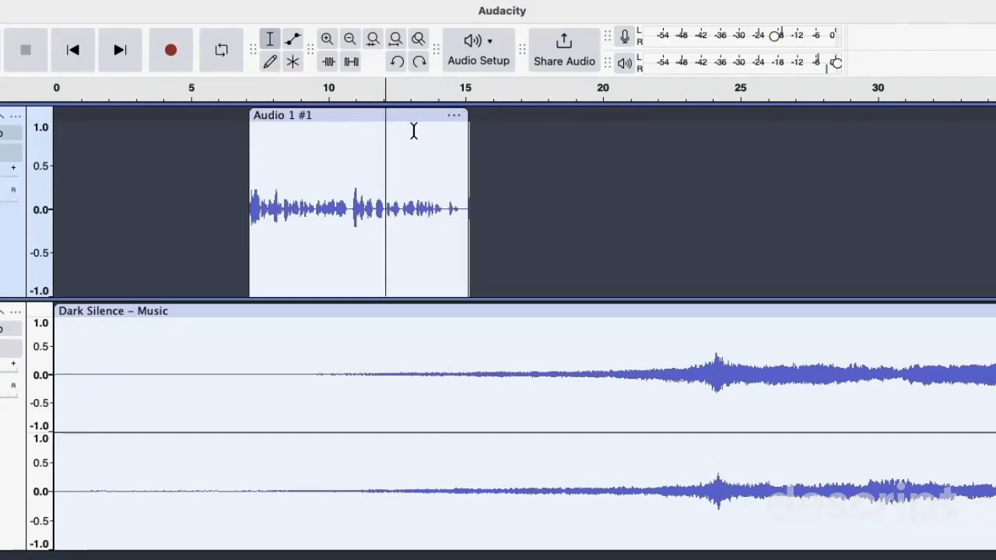
Reposition the whole voice clip along its track so that it starts at about 8.5 seconds
drag(416, 115, 629, 98)
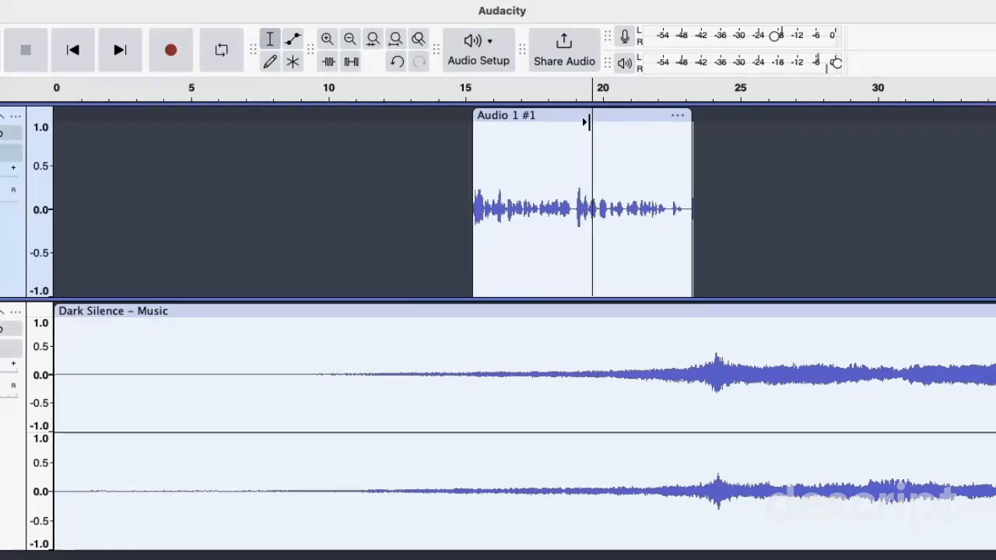
drag(596, 112, 391, 145)
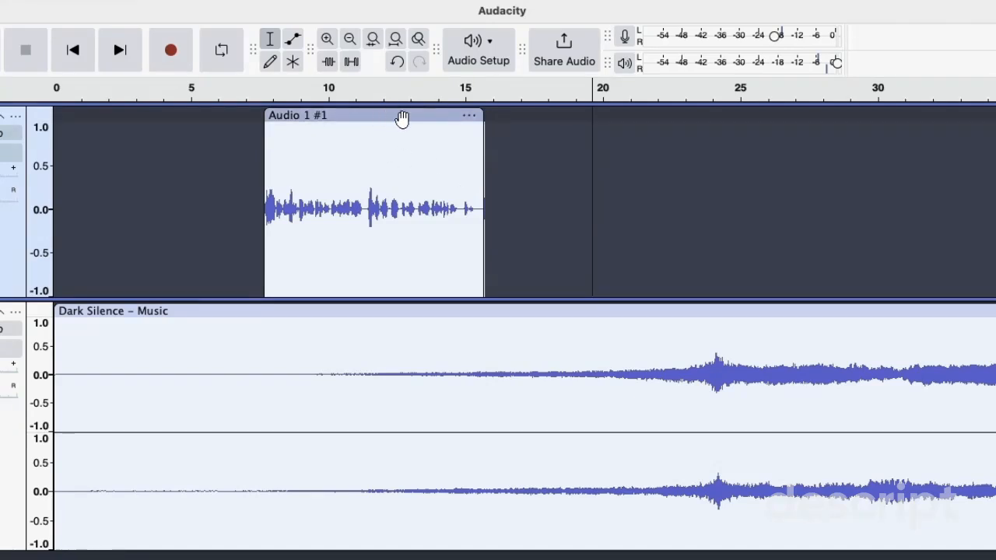
drag(376, 114, 400, 200)
click(750, 193)
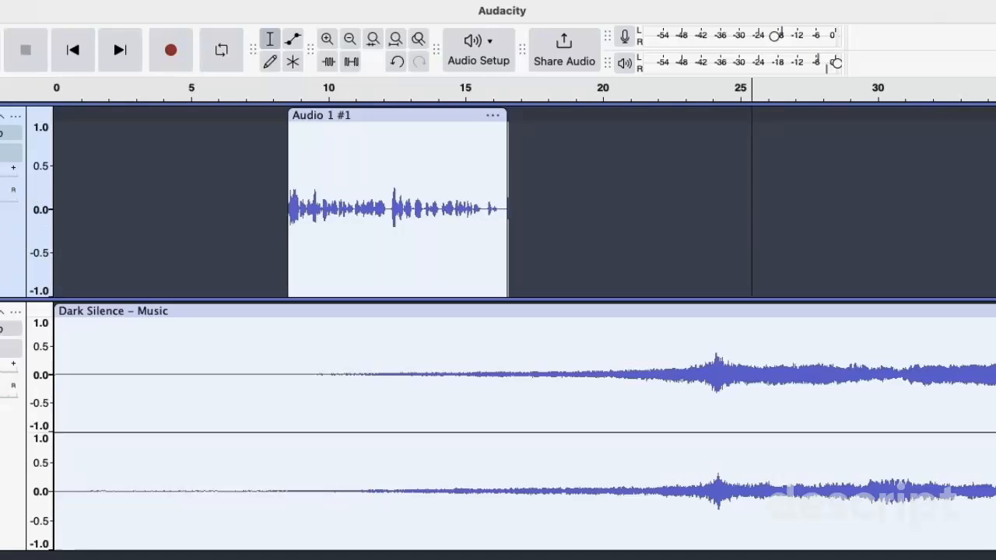
Rename the voice track as "My First Recording" and clear the selection
click(2, 117)
click(2, 118)
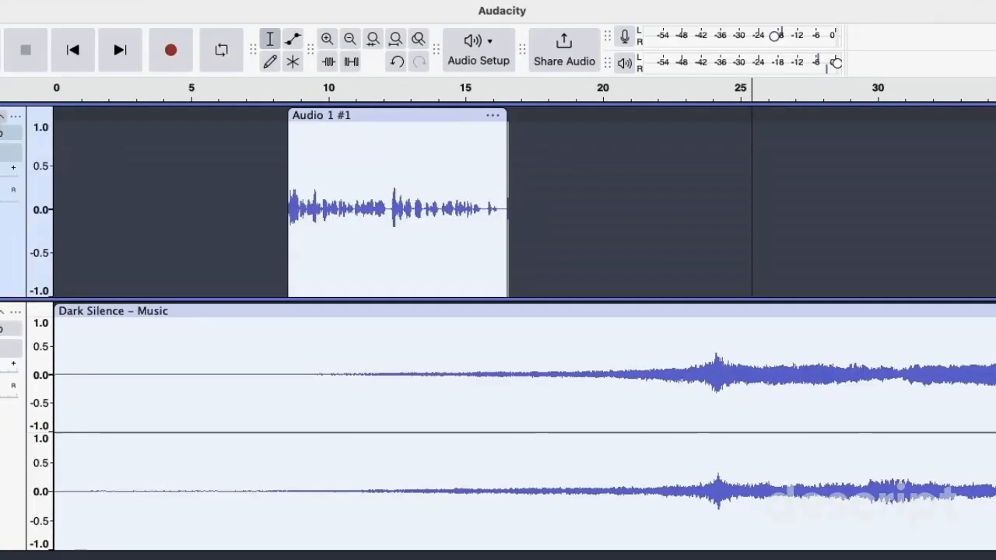
click(12, 242)
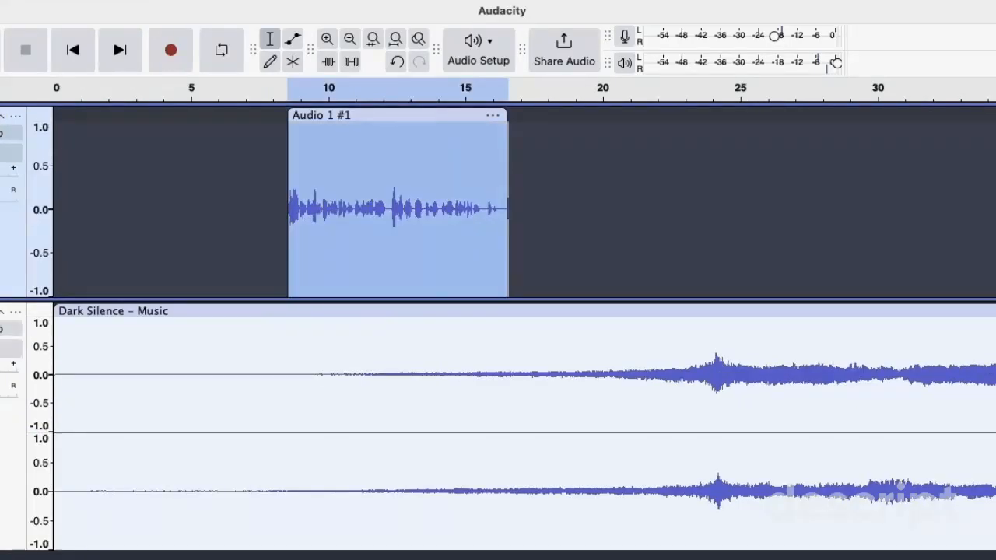
click(15, 117)
click(104, 138)
key(BackSpace)
text(My Fi)
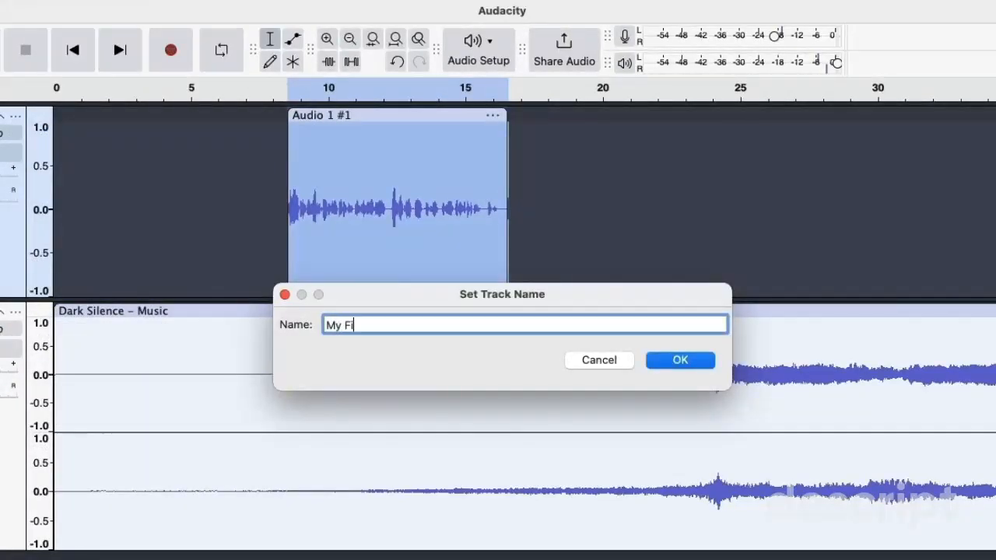
text(rst R)
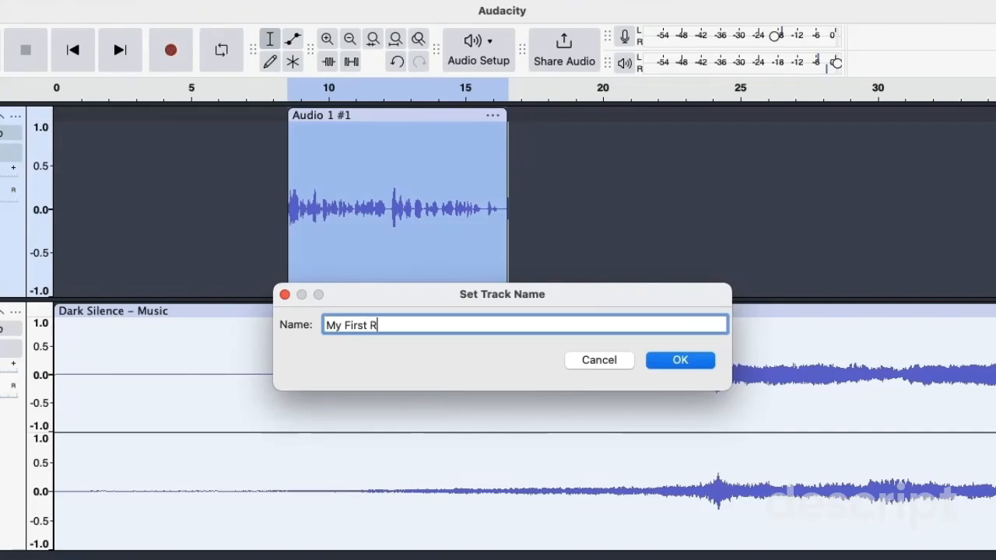
text(ecording)
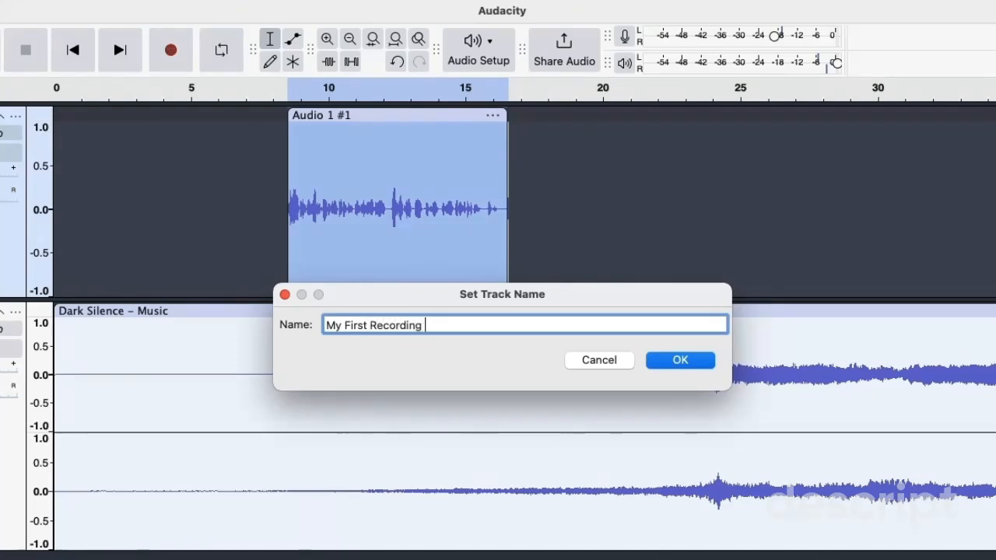
key(Return)
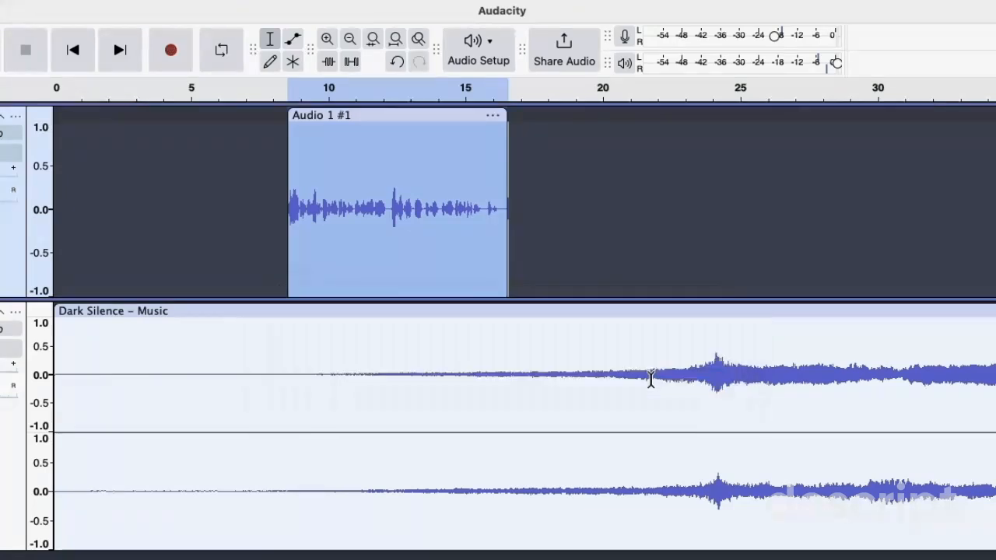
click(181, 228)
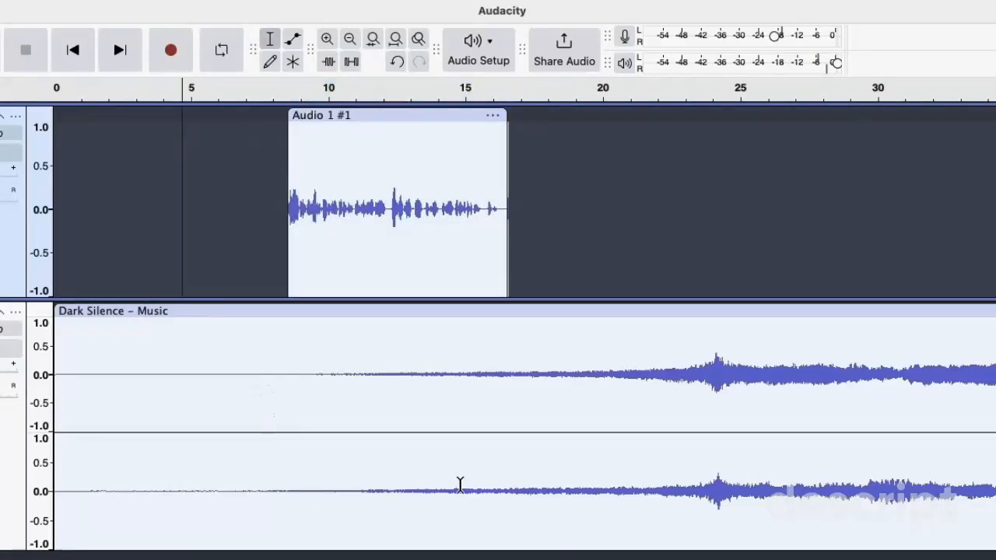
right_click(422, 183)
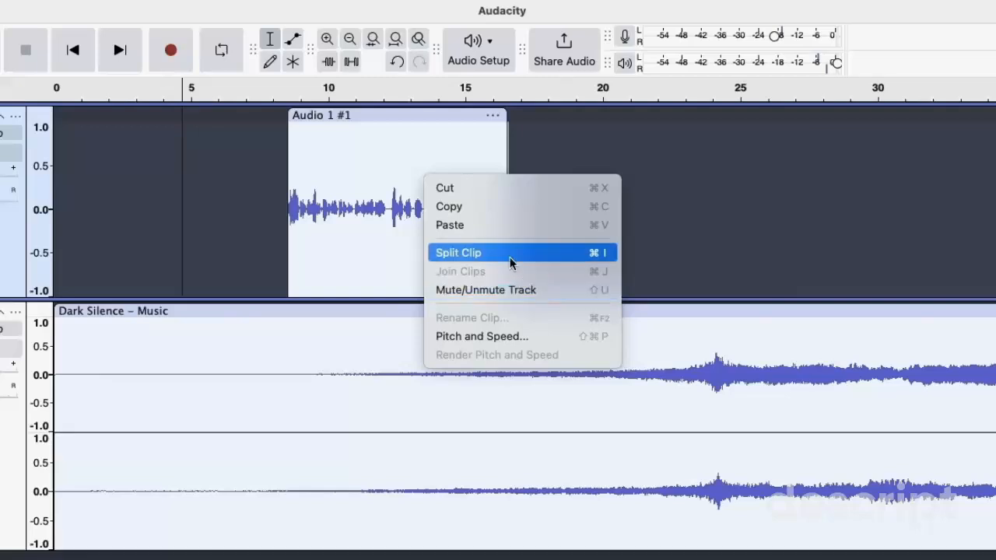
click(722, 242)
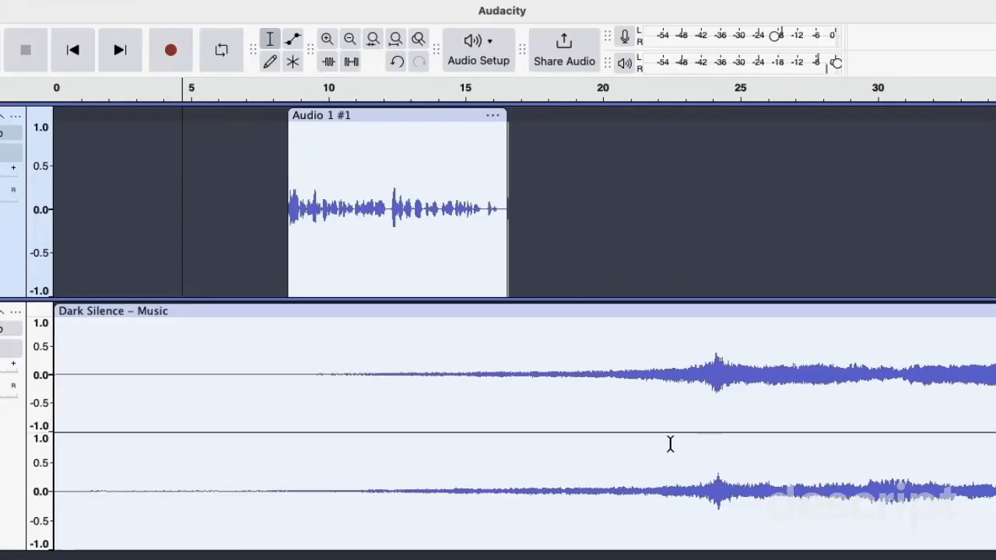
click(210, 281)
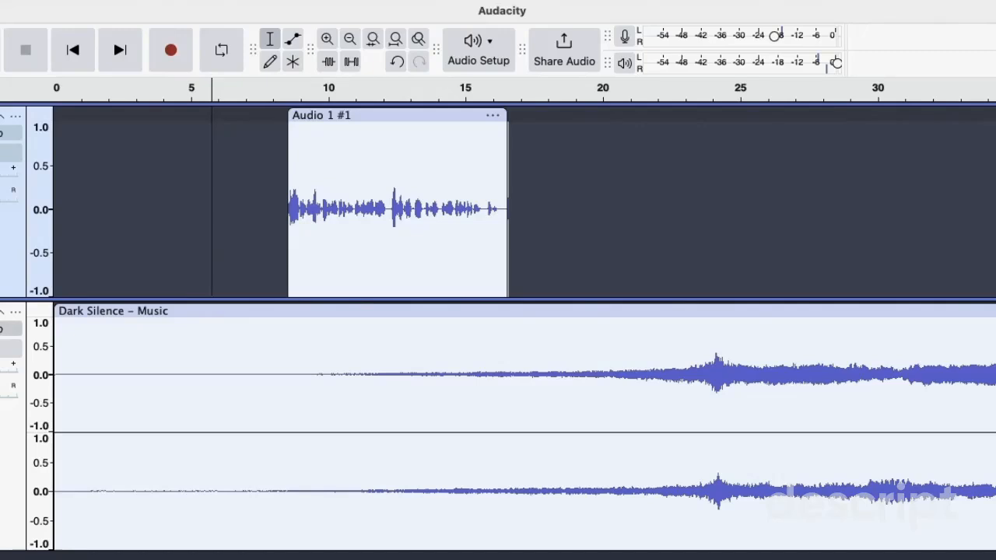
Solo the music track and view its waveform from about 36 seconds to 1:10
click(6, 352)
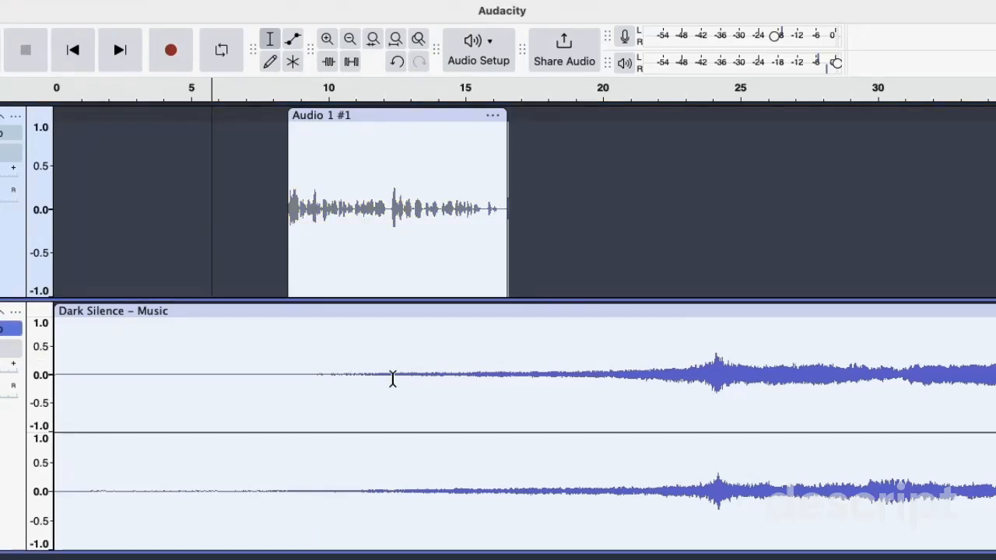
scroll(602, 381, right, 10)
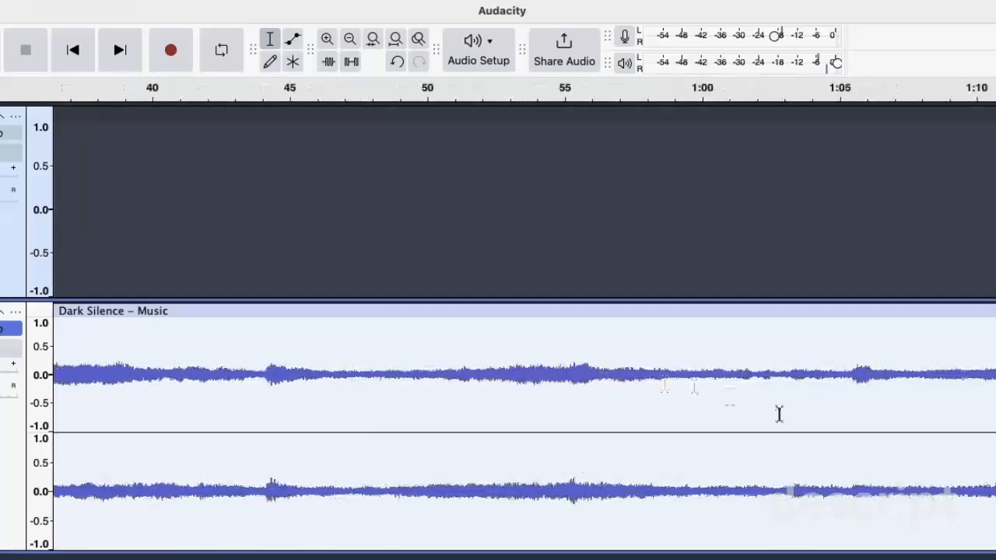
Play a few seconds of the soloed music track, stop playback, and turn the track's solo off
key(space)
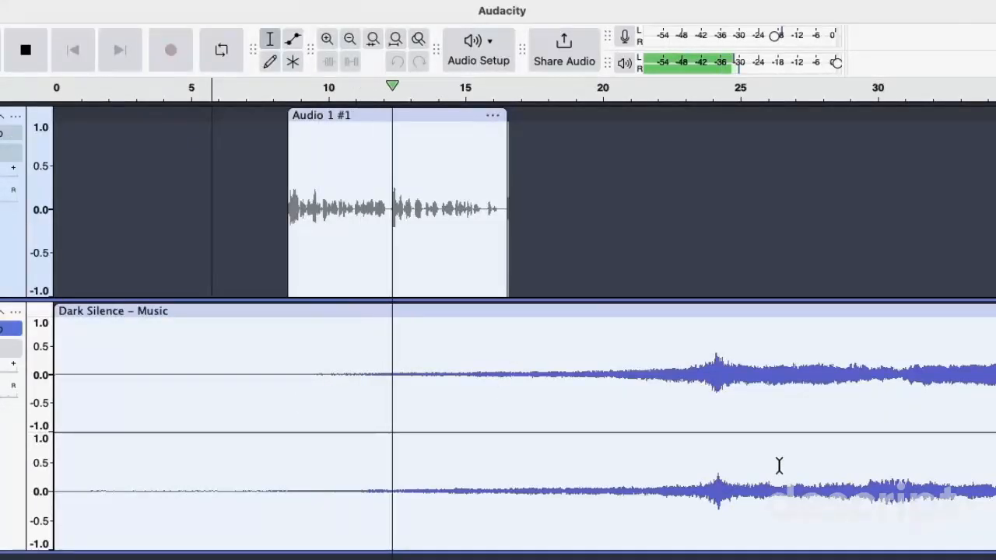
key(space)
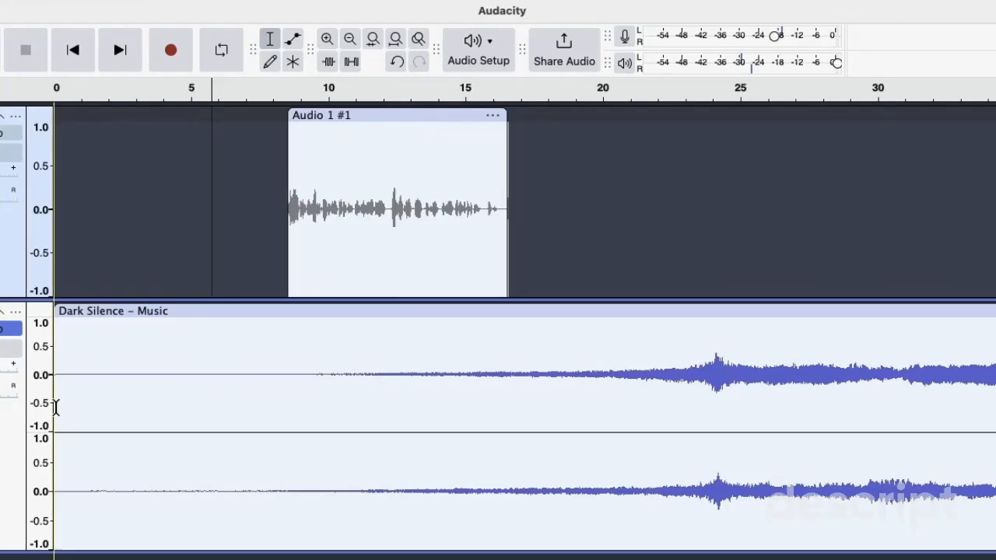
click(2, 329)
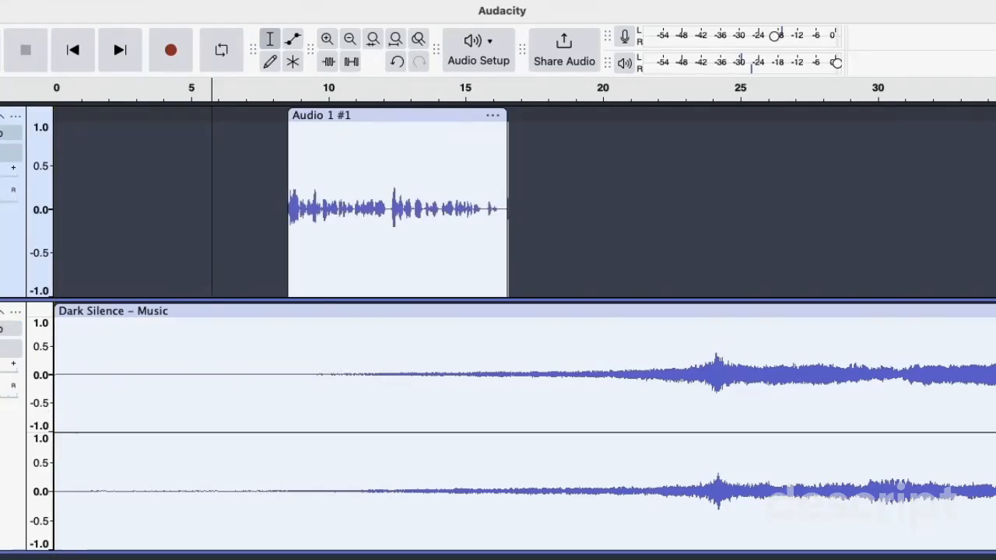
Try muting the voice track and the music track, and unmute both of them
click(1, 133)
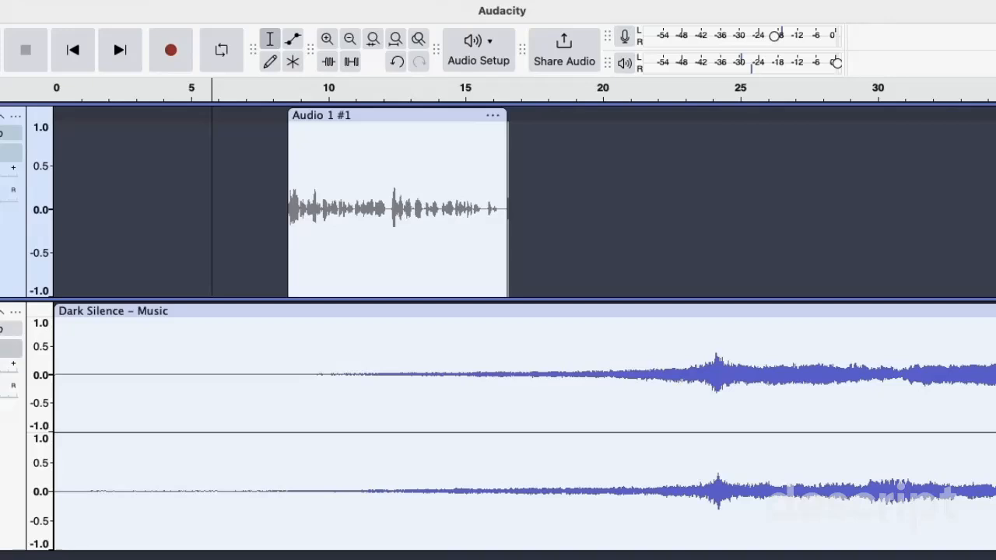
click(1, 329)
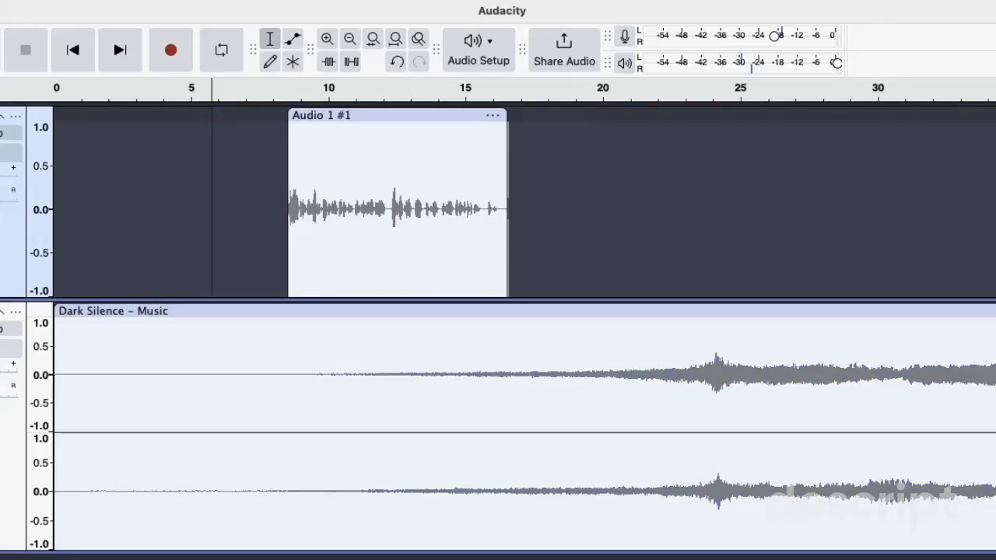
click(1, 330)
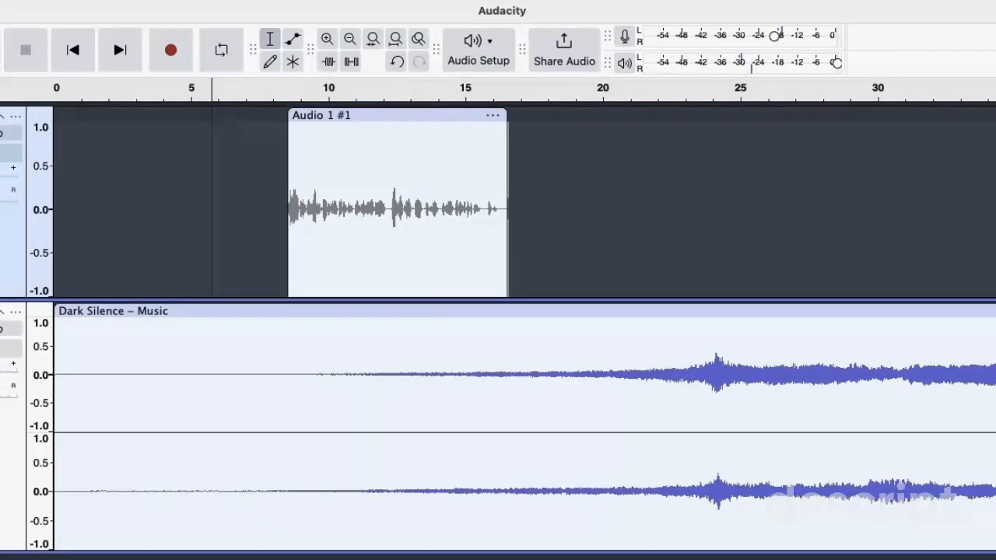
click(1, 135)
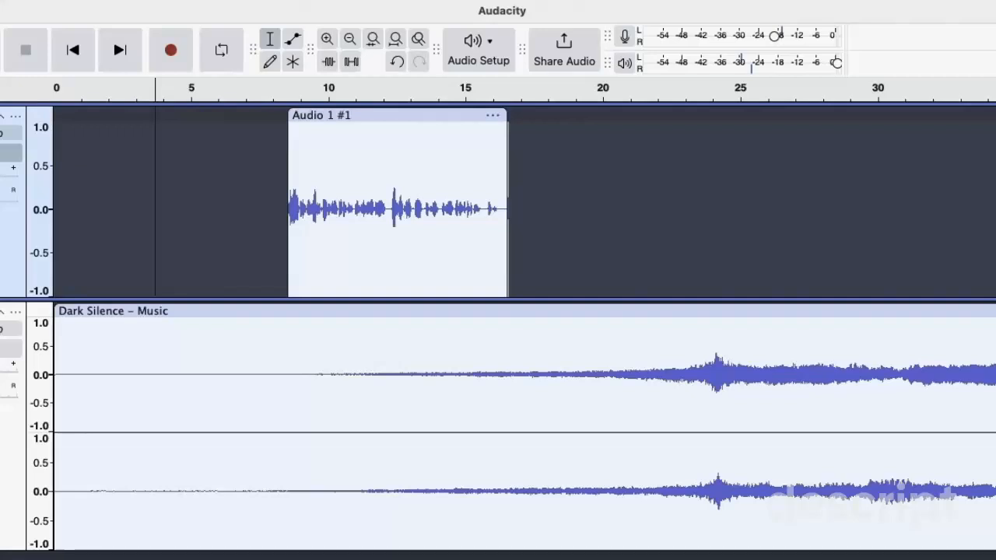
Try soloing the voice track to silence the music, and switch the solo off
click(1, 134)
click(0, 134)
click(1, 134)
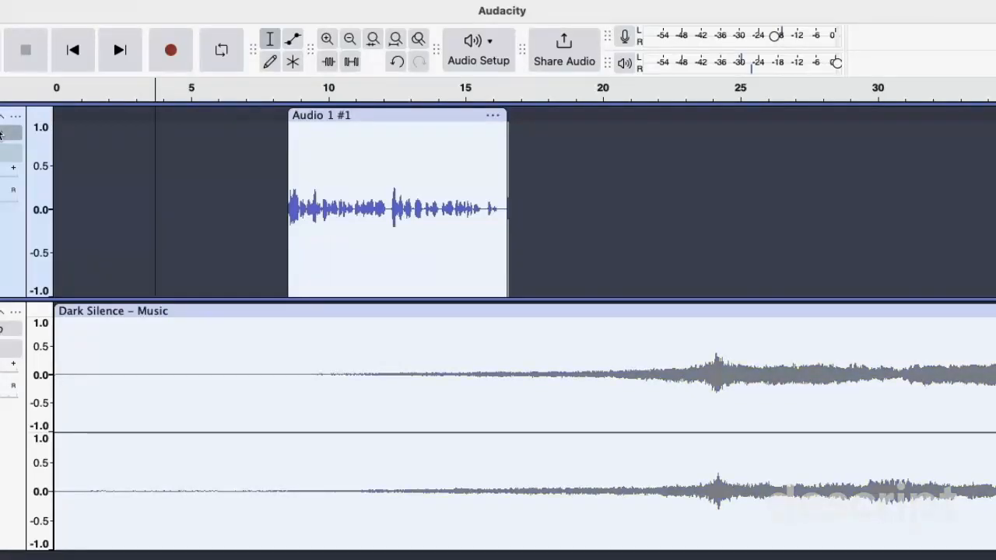
click(1, 135)
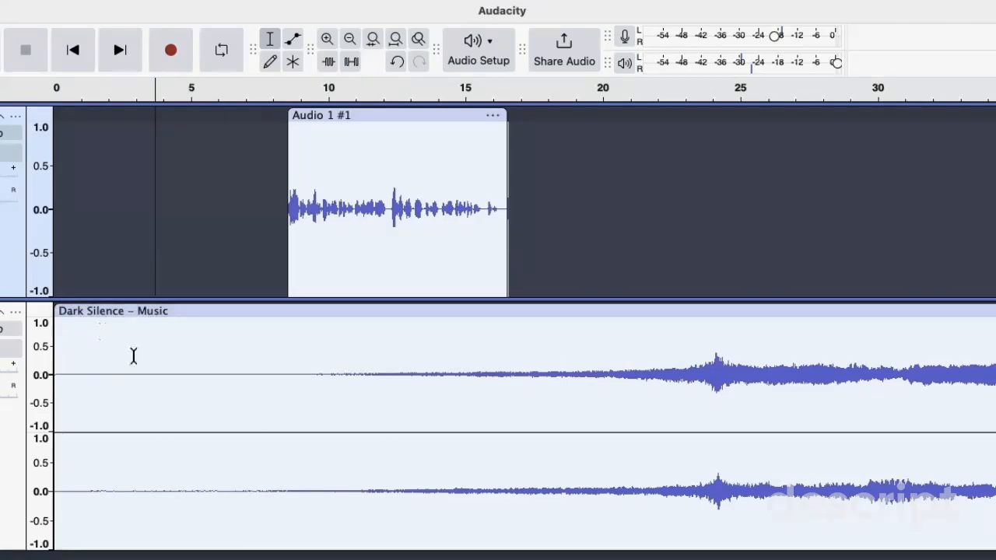
Shift the music clip about 2 seconds earlier along its track
scroll(240, 404, right, 10)
scroll(240, 405, left, 10)
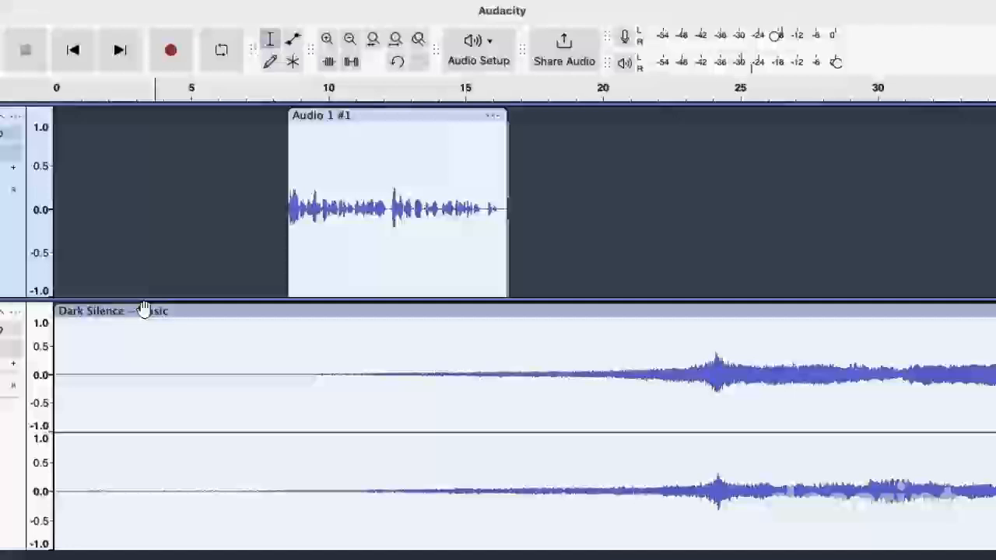
drag(146, 310, 147, 103)
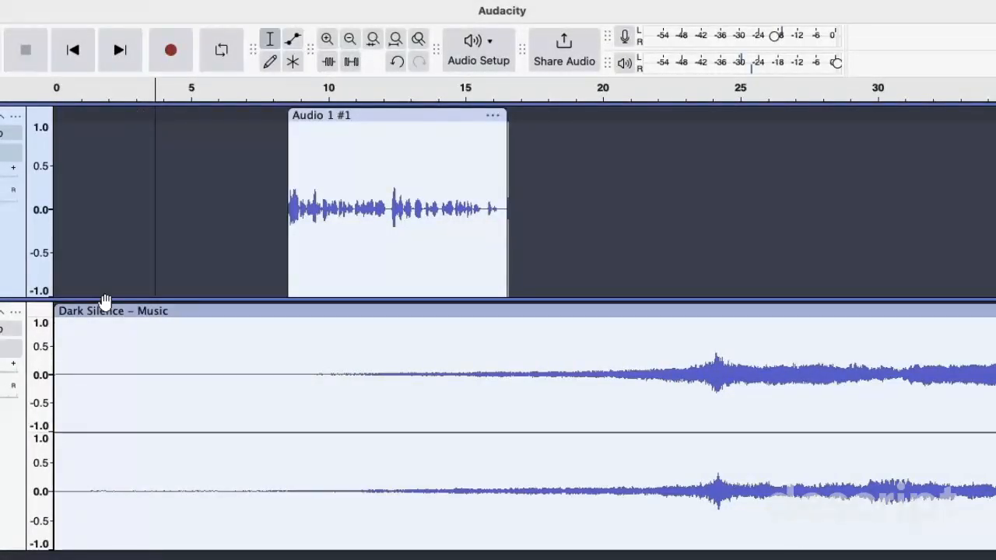
drag(105, 310, 23, 323)
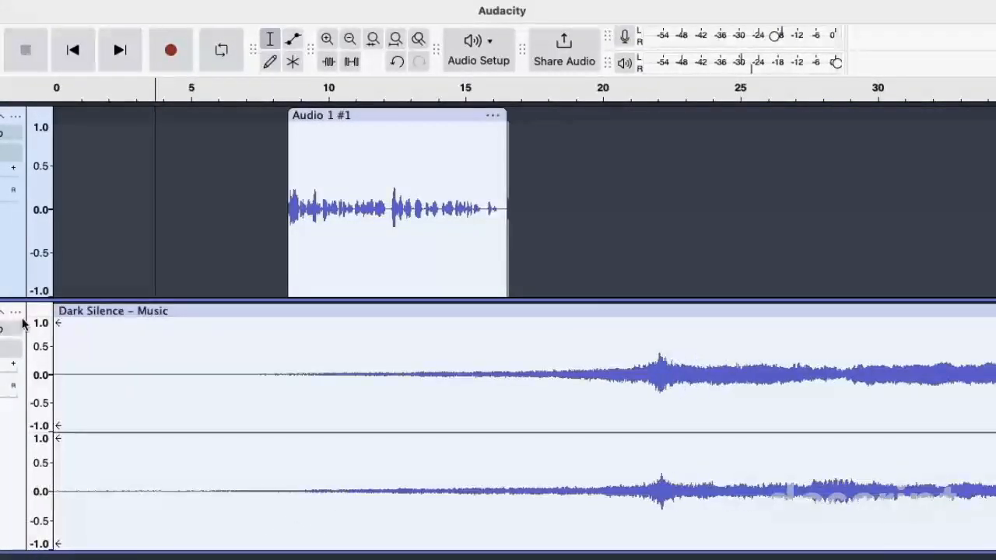
Move the music track above the voice track and clear the selection
click(15, 334)
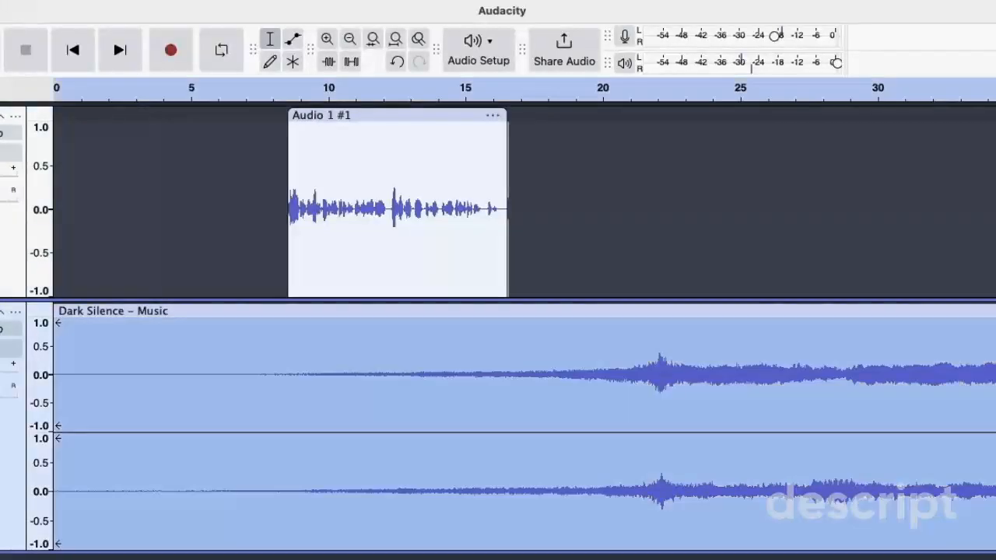
drag(6, 323, 6, 127)
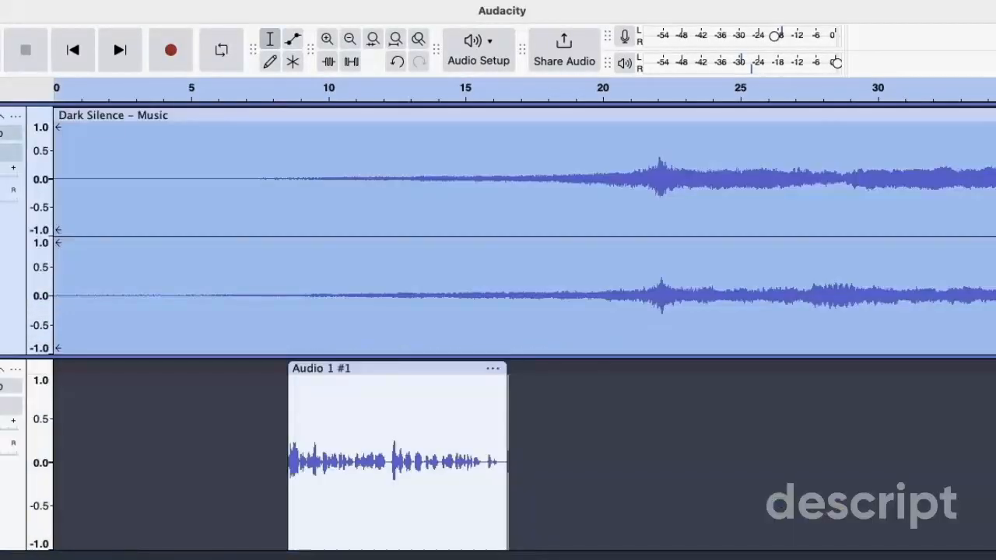
click(182, 496)
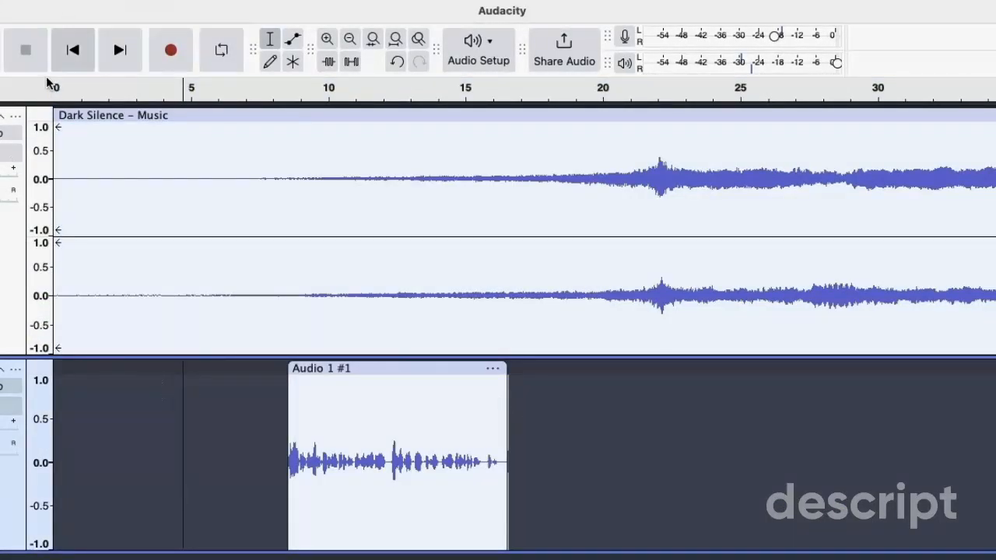
Move the voice clip to start at about 30.5 seconds, and play the mix from about 20 and 32 seconds
drag(367, 371, 892, 427)
scroll(892, 427, right, 20)
scroll(893, 427, left, 10)
scroll(892, 427, left, 15)
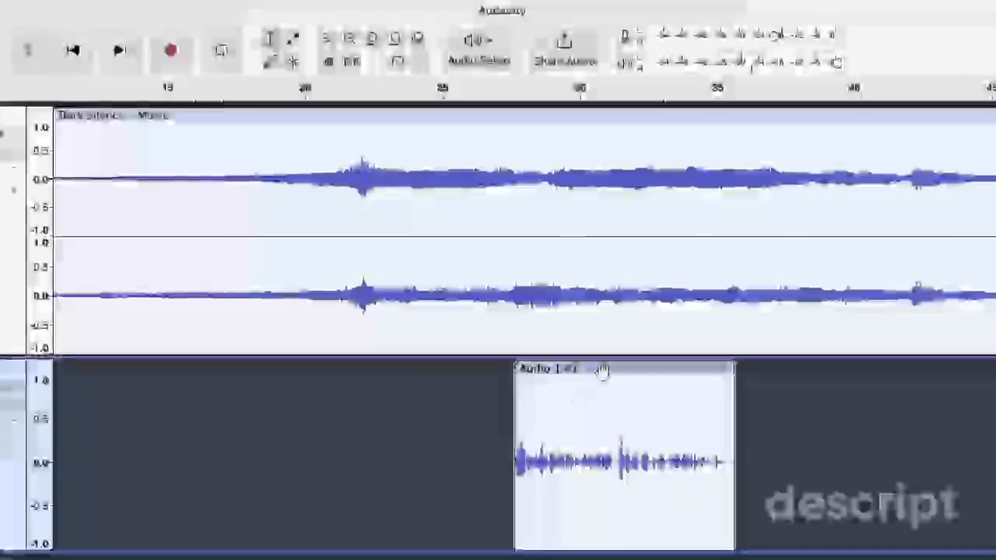
drag(600, 371, 674, 371)
click(297, 93)
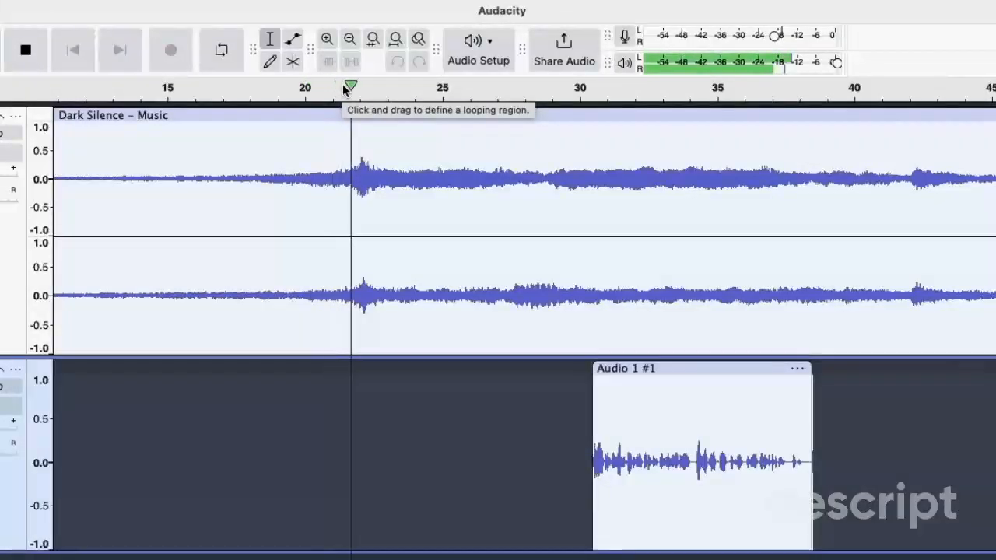
click(646, 94)
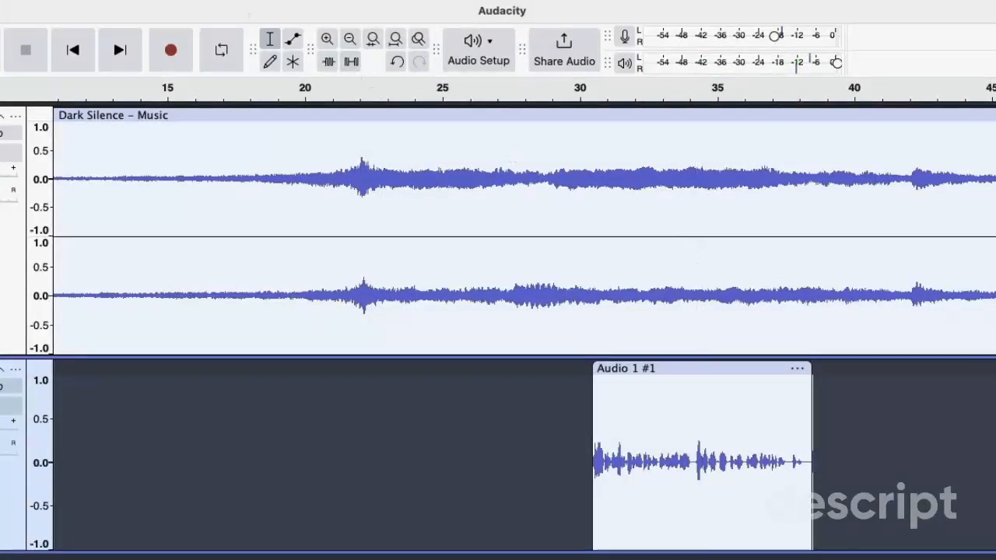
Apply Auto Duck to the whole music clip with a duck amount of -13.8 dB and clear the selection
double_click(587, 277)
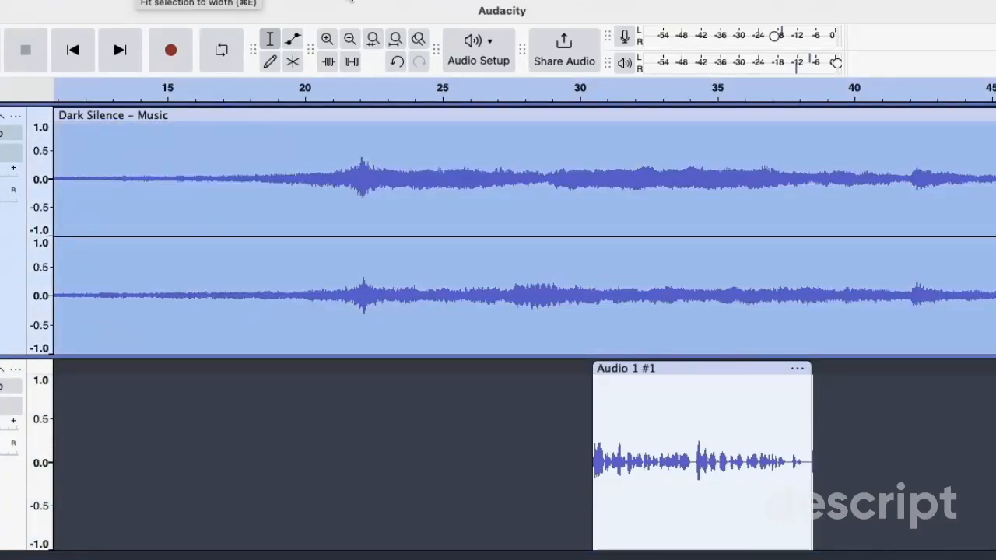
click(366, 1)
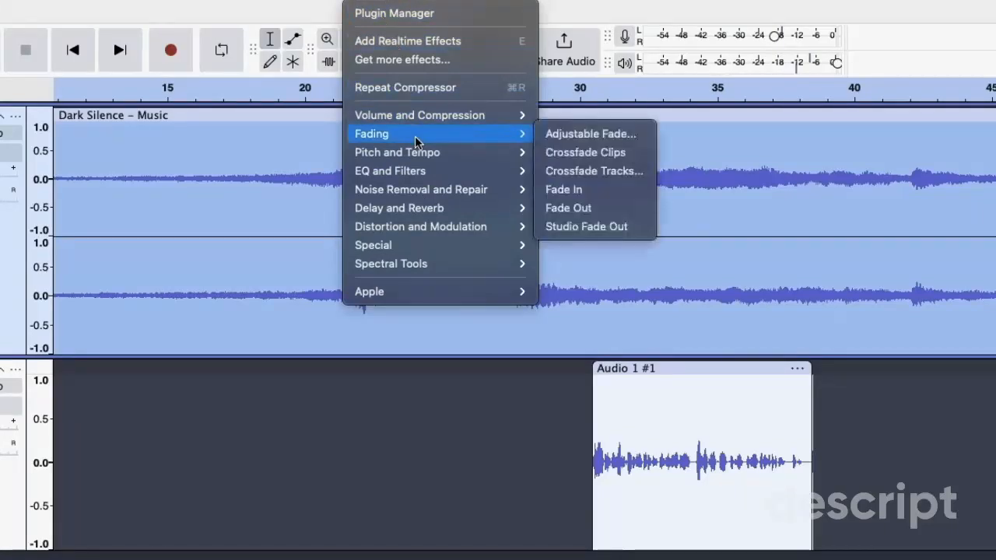
mouse_move(437, 123)
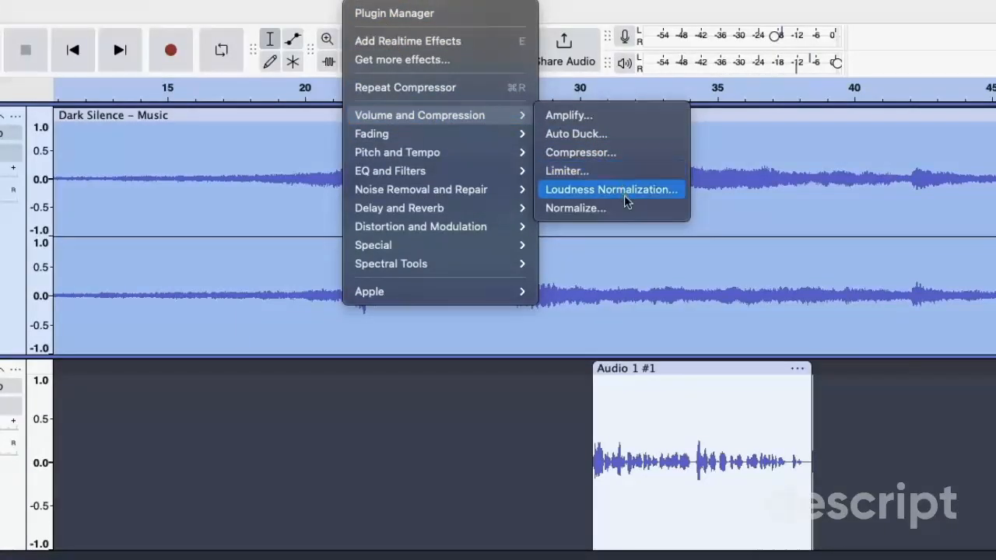
click(622, 139)
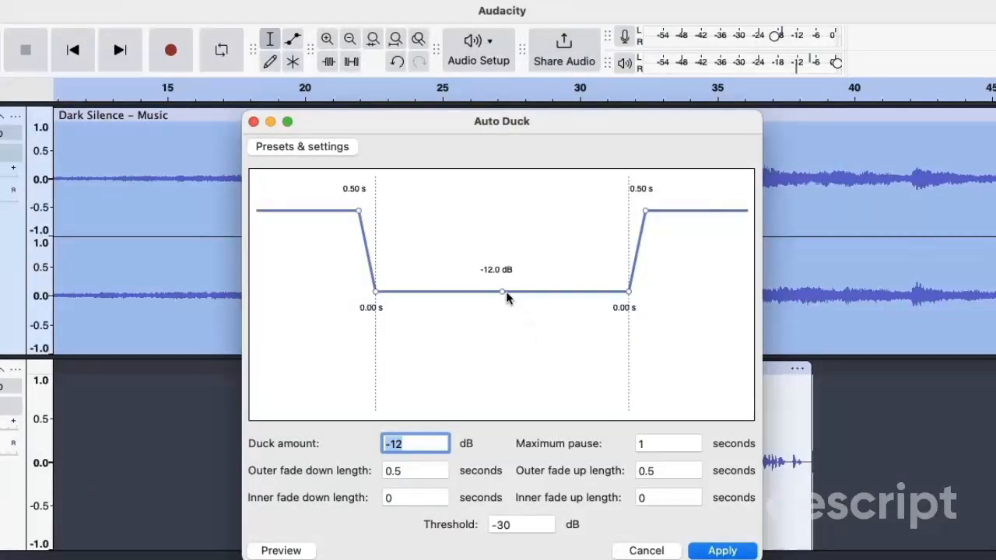
drag(504, 291, 503, 304)
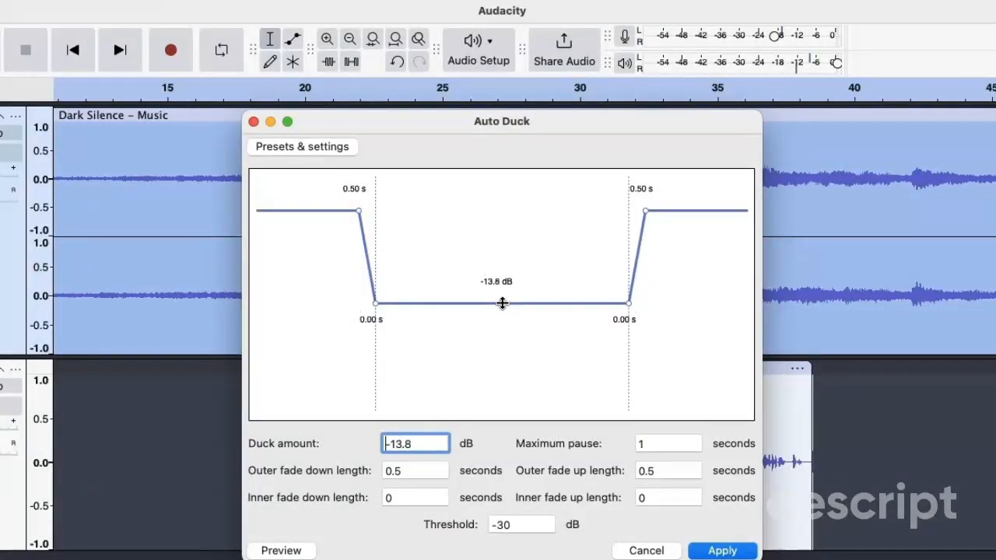
click(722, 550)
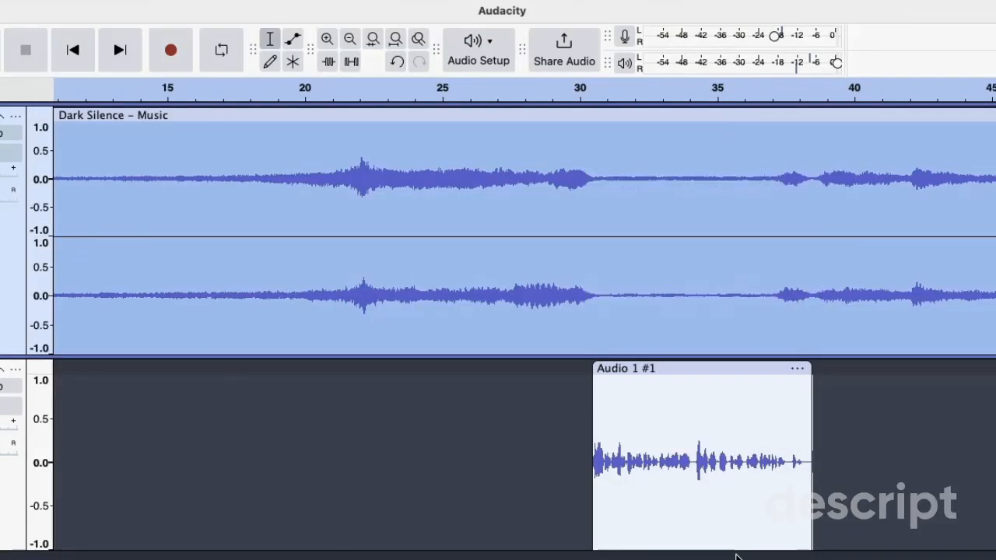
click(481, 459)
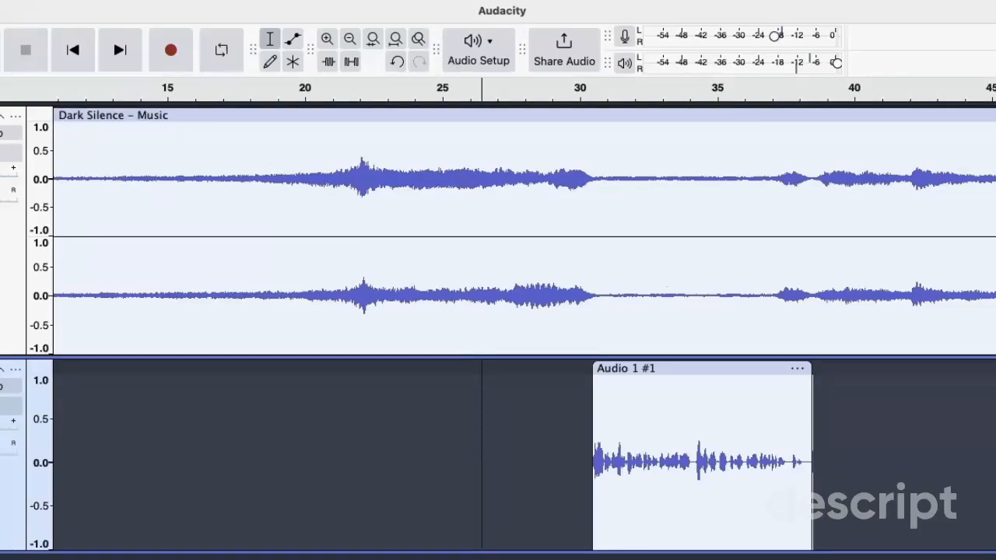
Play the ducked mix from about 27 seconds, and examine the music waveform through to the end of the track
click(504, 88)
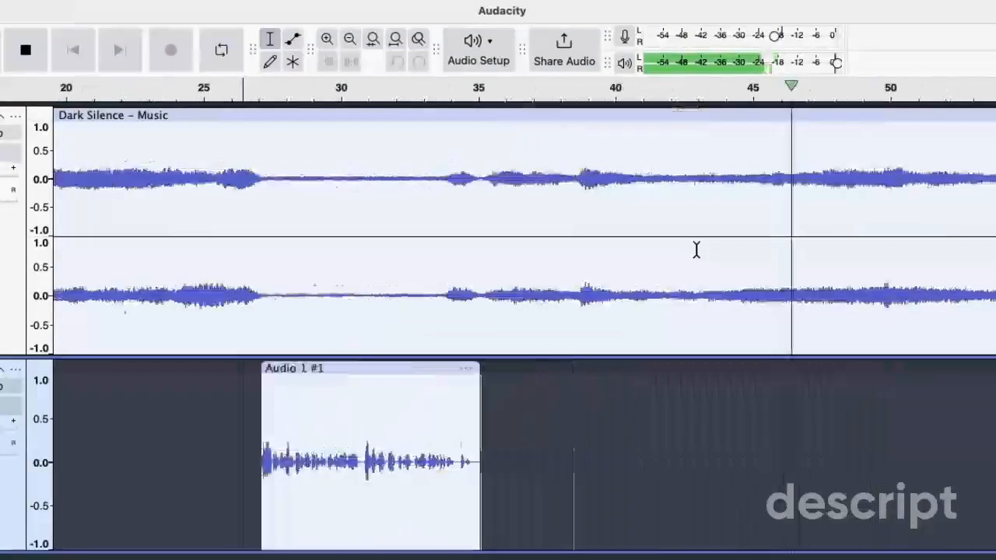
scroll(696, 249, right, 1)
scroll(696, 249, left, 1)
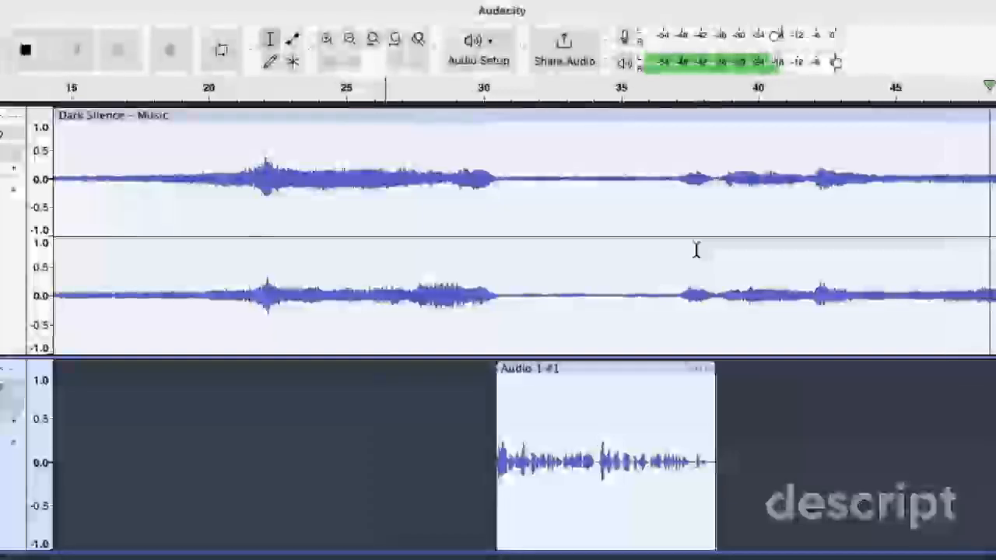
key(space)
scroll(696, 250, right, 10)
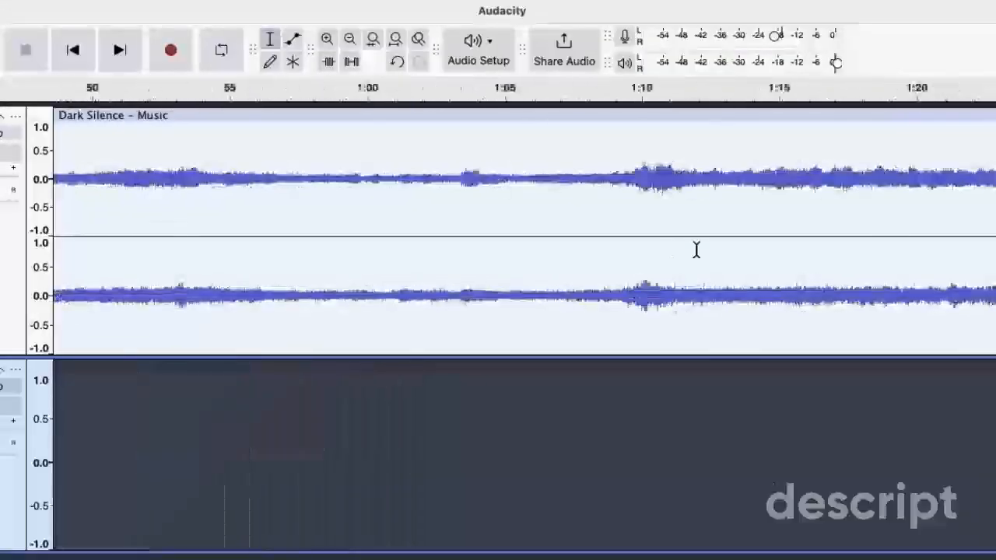
scroll(696, 249, right, 20)
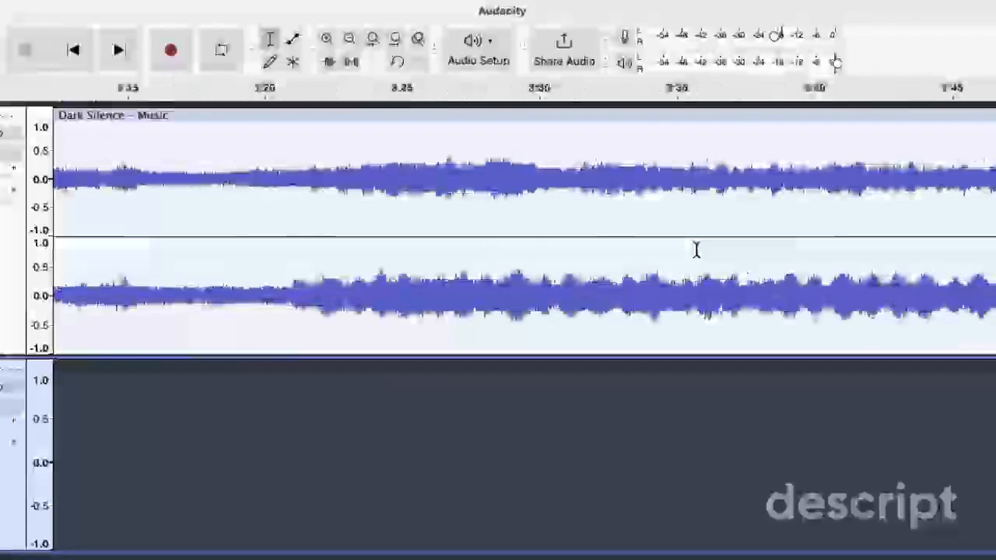
scroll(696, 250, right, 9)
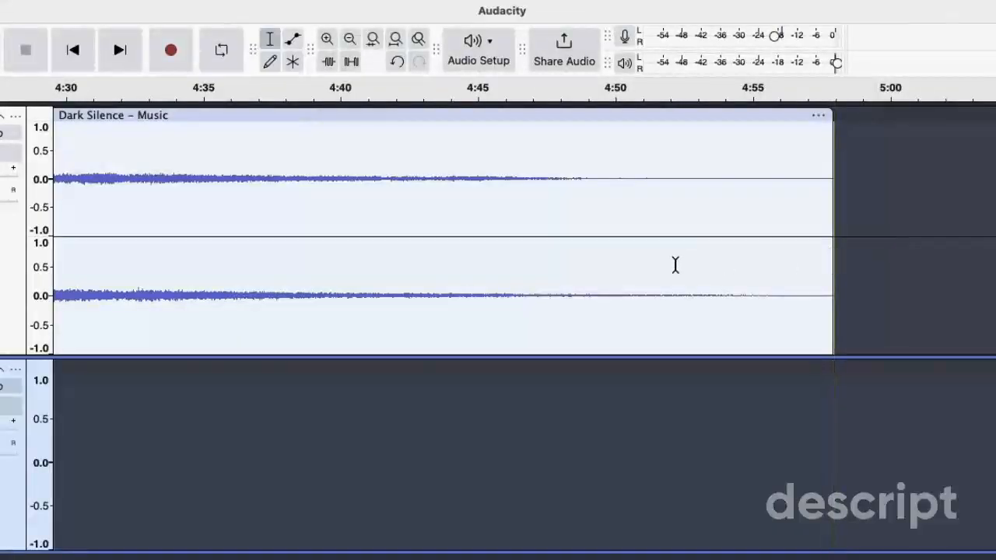
scroll(653, 266, left, 7)
scroll(654, 265, left, 20)
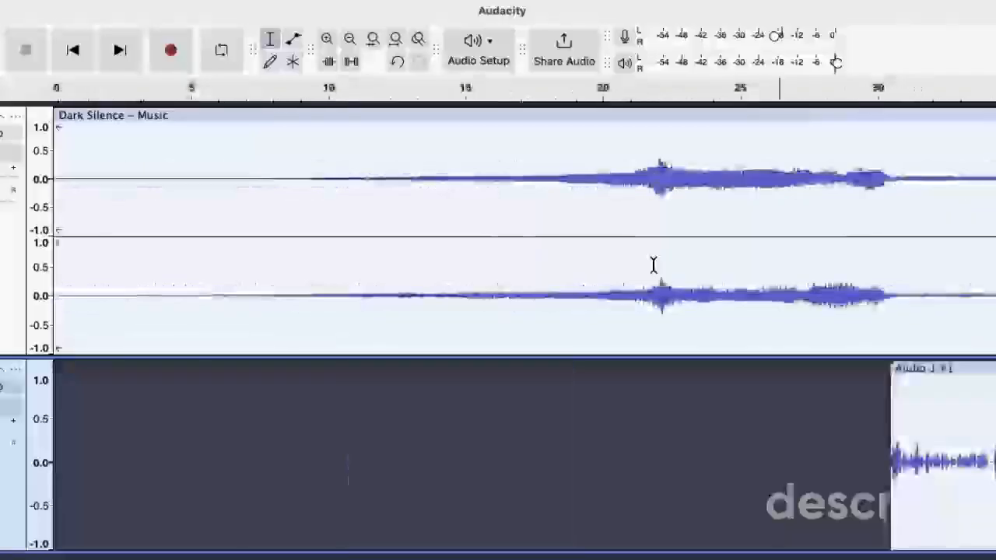
scroll(654, 265, right, 4)
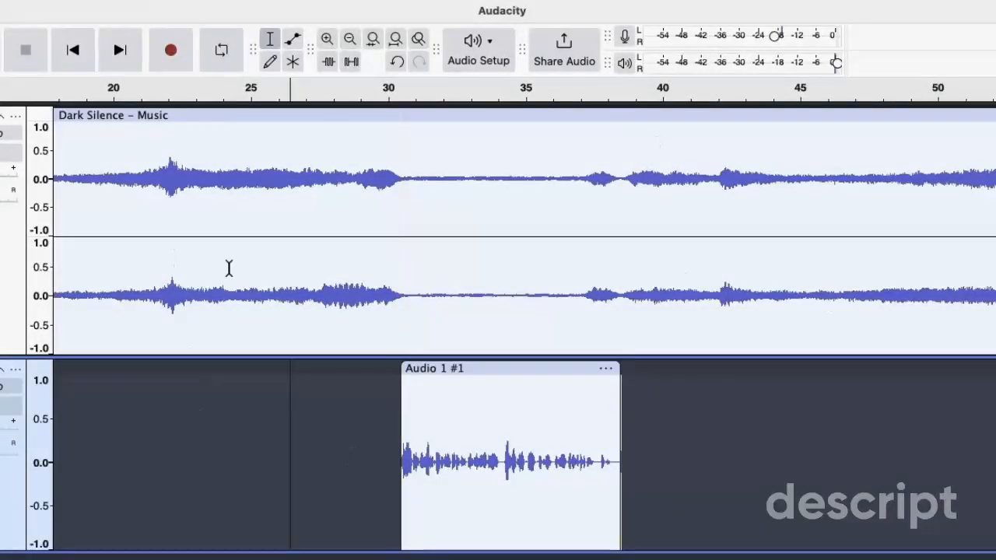
Start saving the project and choose to store it on the computer instead of the cloud
click(30, 0)
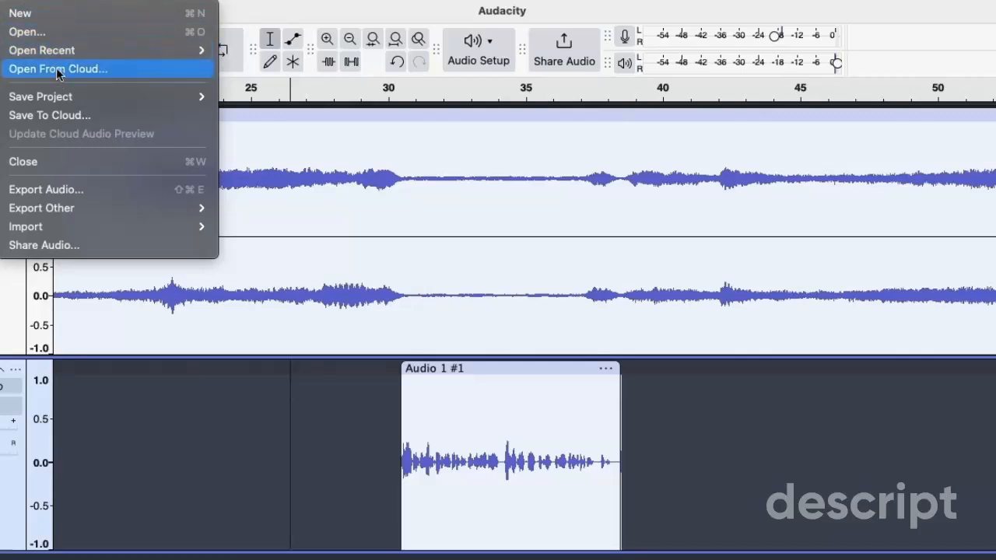
mouse_move(62, 234)
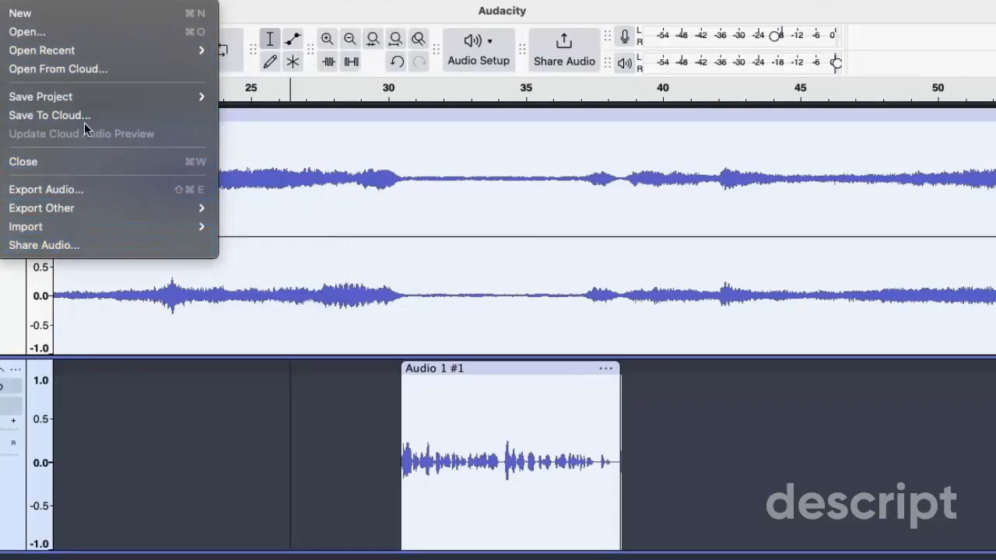
mouse_move(86, 99)
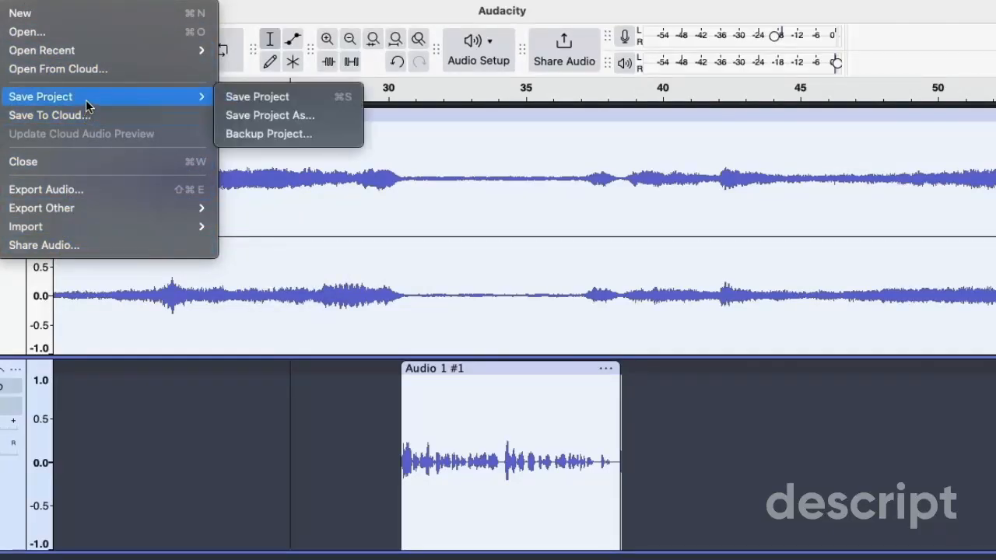
click(305, 99)
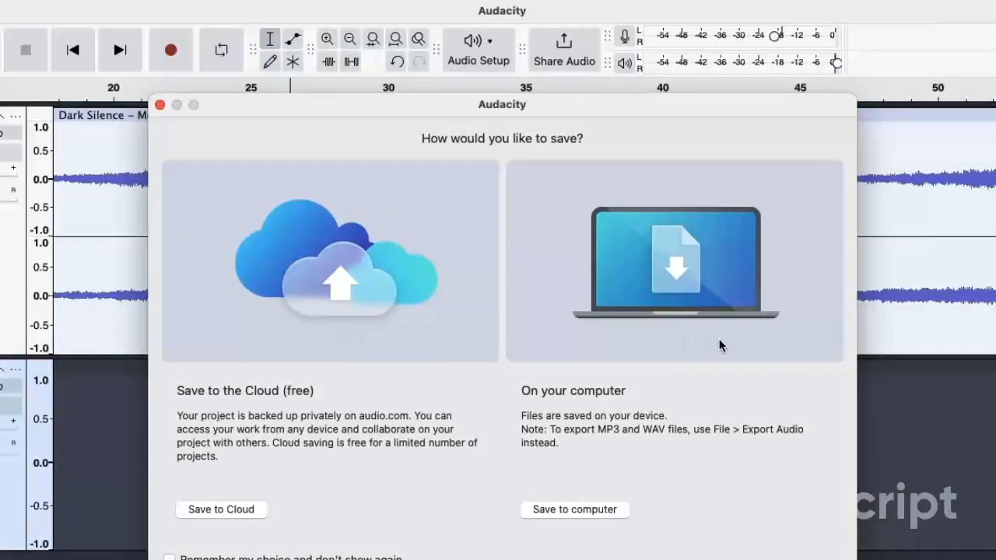
click(576, 510)
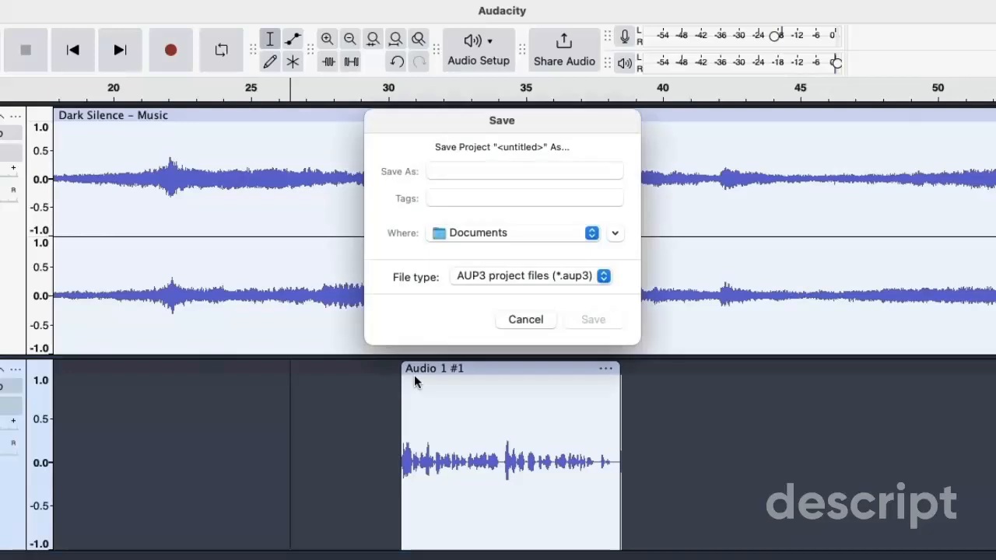
Save the project as Test Project in the Documents folder, using the AUP3 project file type
click(493, 172)
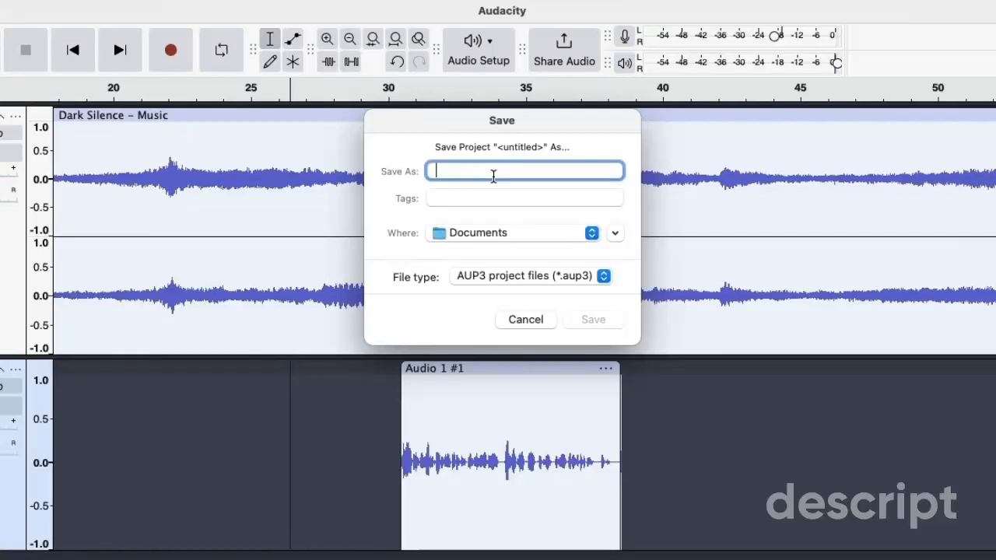
text(Test )
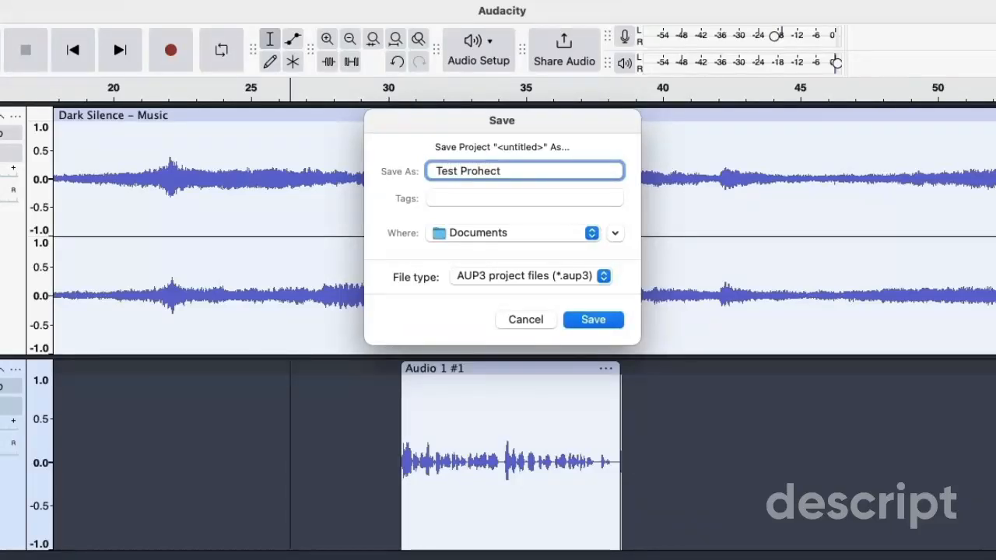
text(Proje)
click(529, 282)
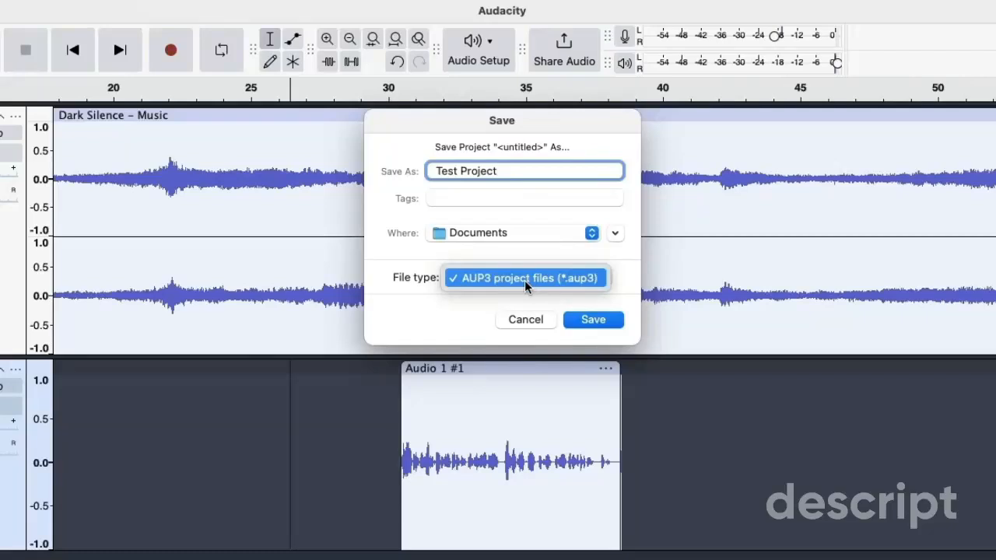
click(524, 280)
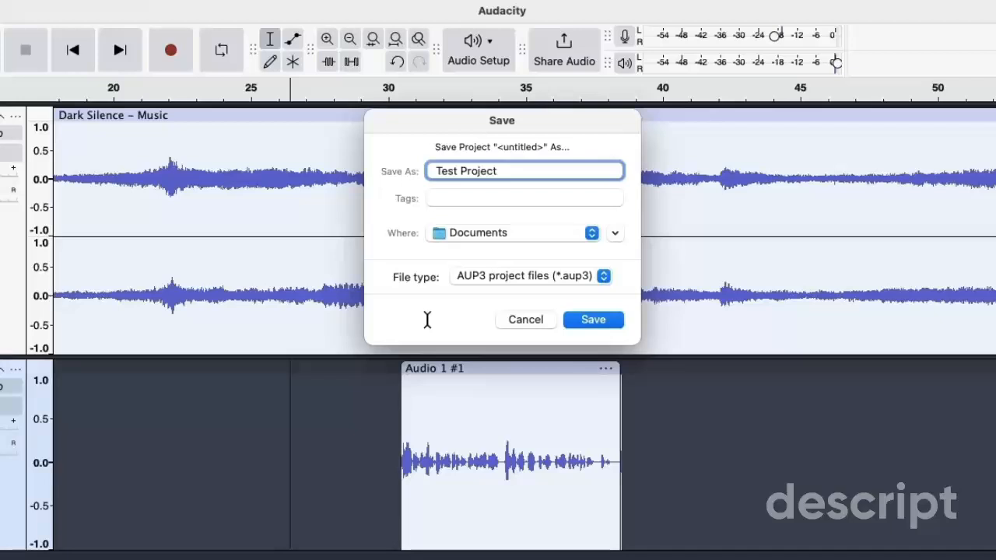
click(532, 285)
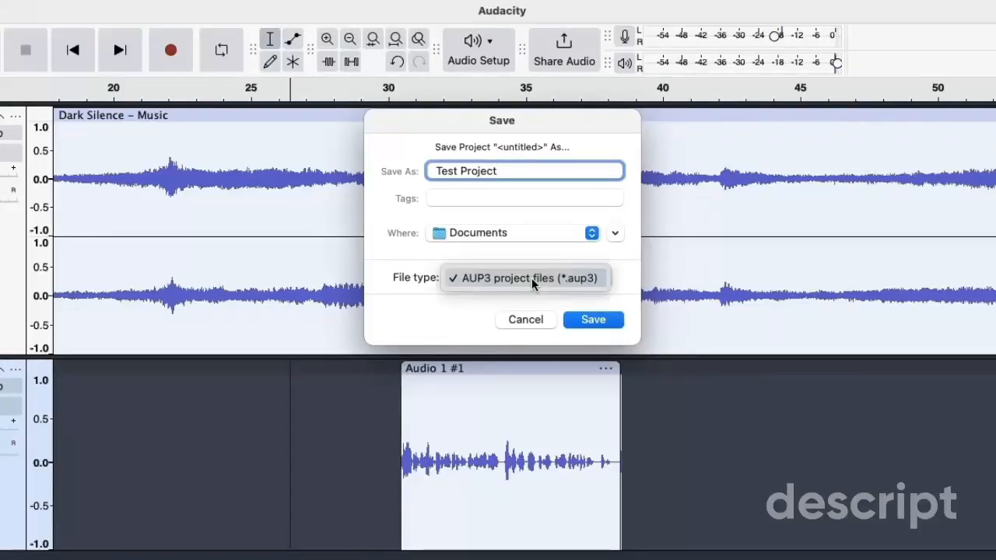
click(533, 281)
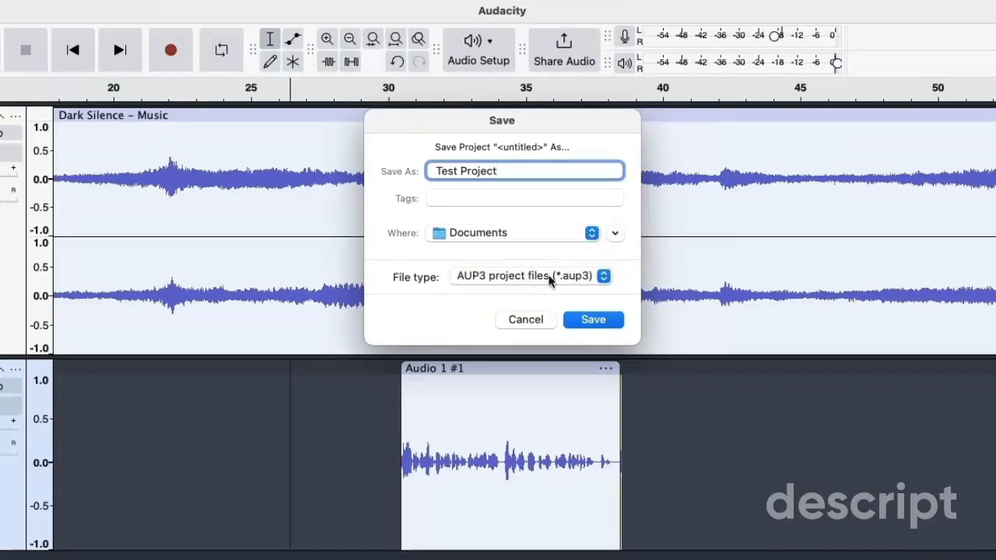
click(583, 321)
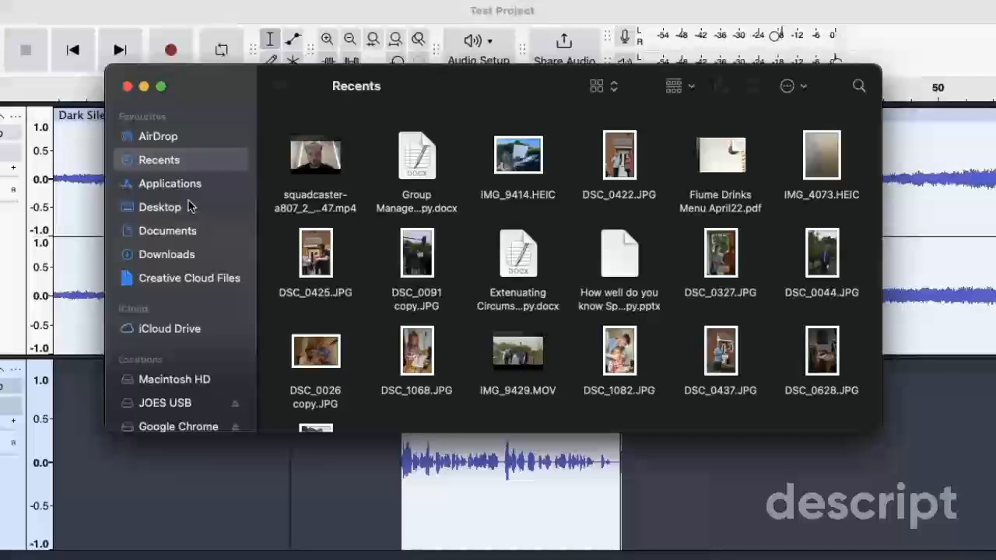
Check the Documents folder in Finder for the saved project files, and return to the Audacity project
click(167, 232)
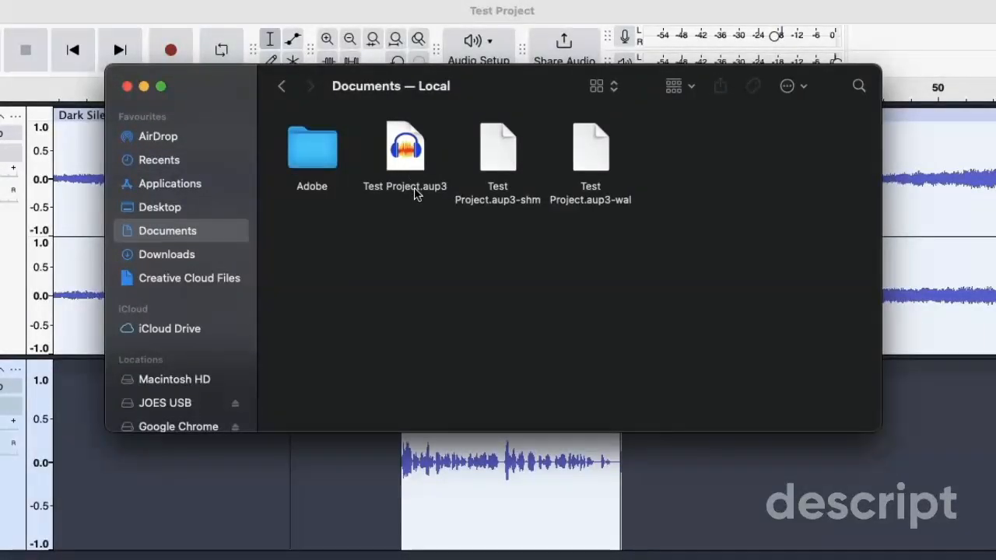
click(308, 156)
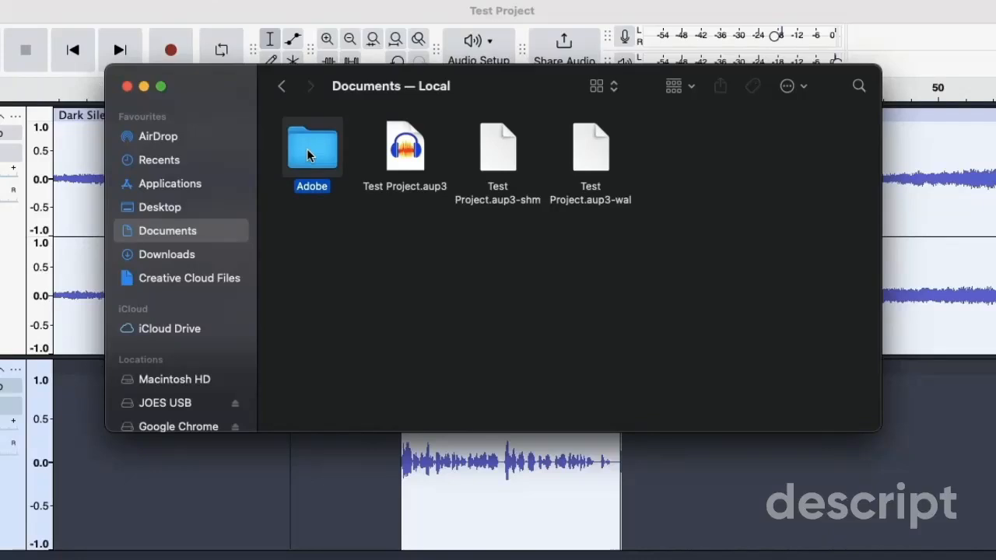
click(127, 88)
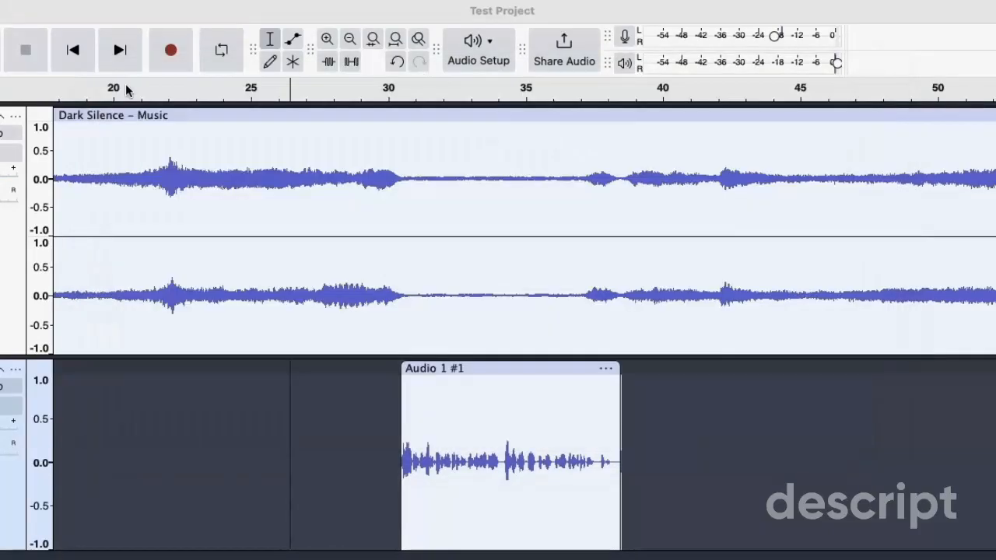
click(694, 450)
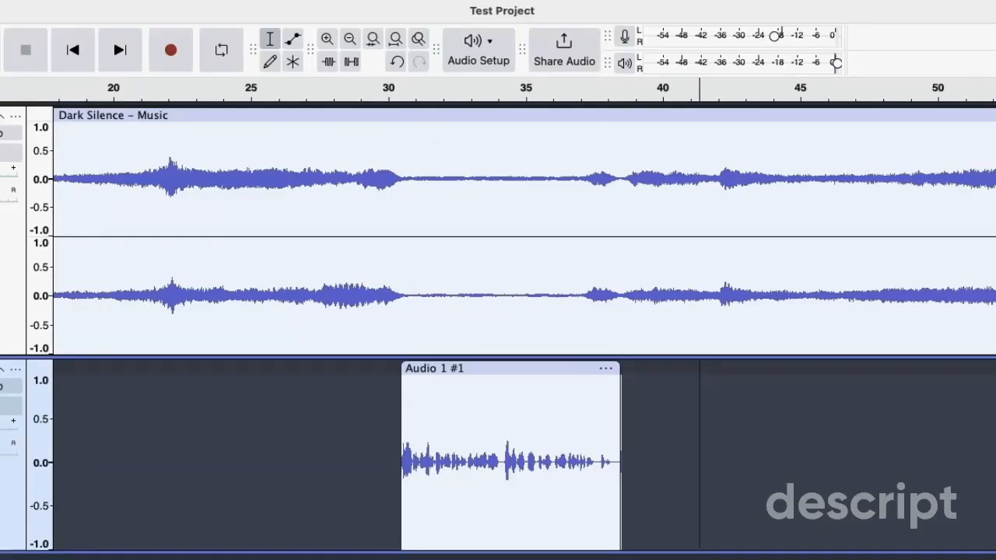
Start exporting the project's audio and choose to export it to the computer
click(12, 1)
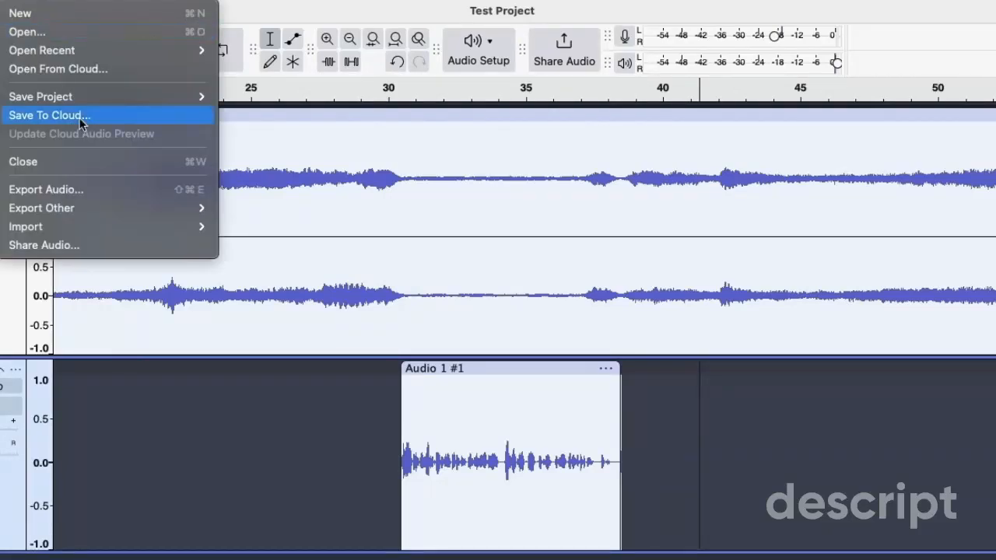
mouse_move(87, 212)
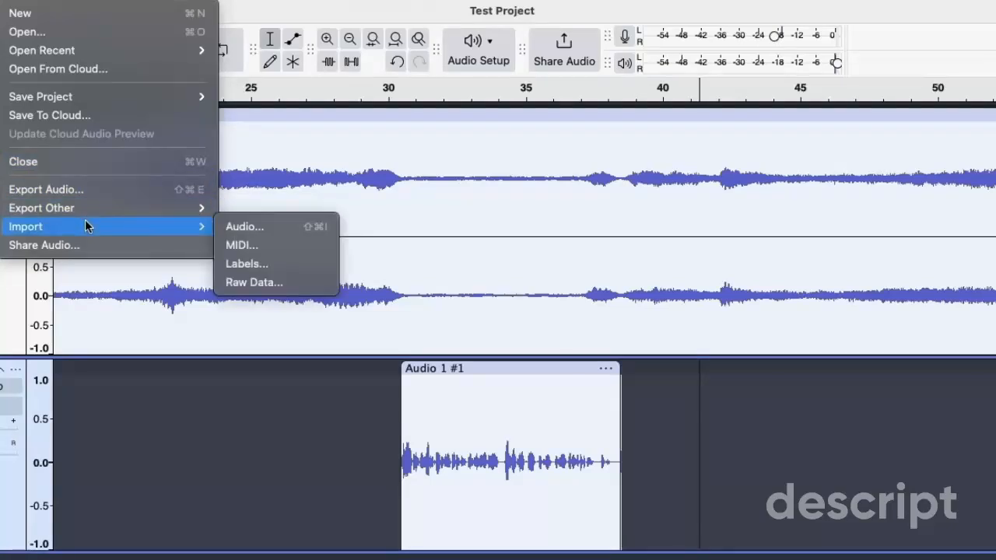
mouse_move(73, 59)
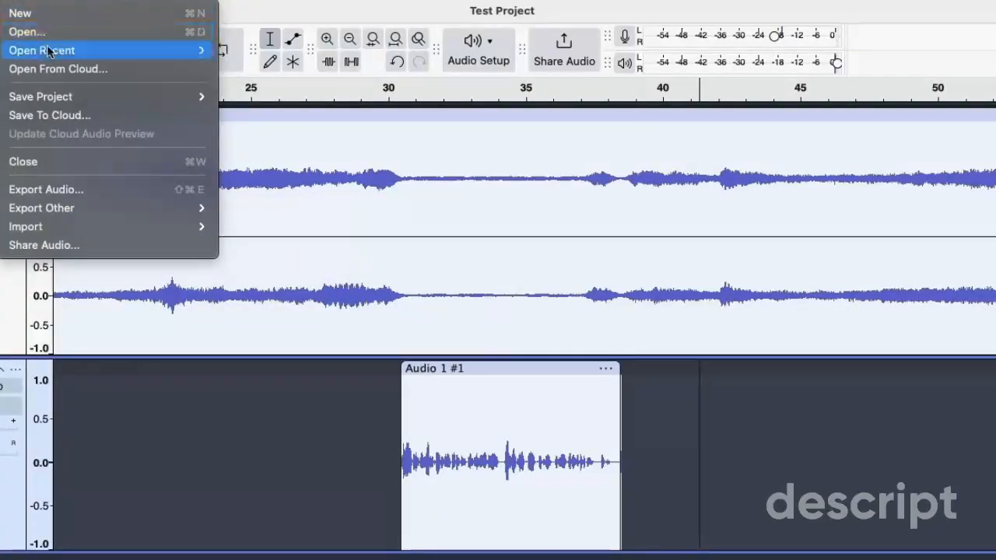
click(116, 186)
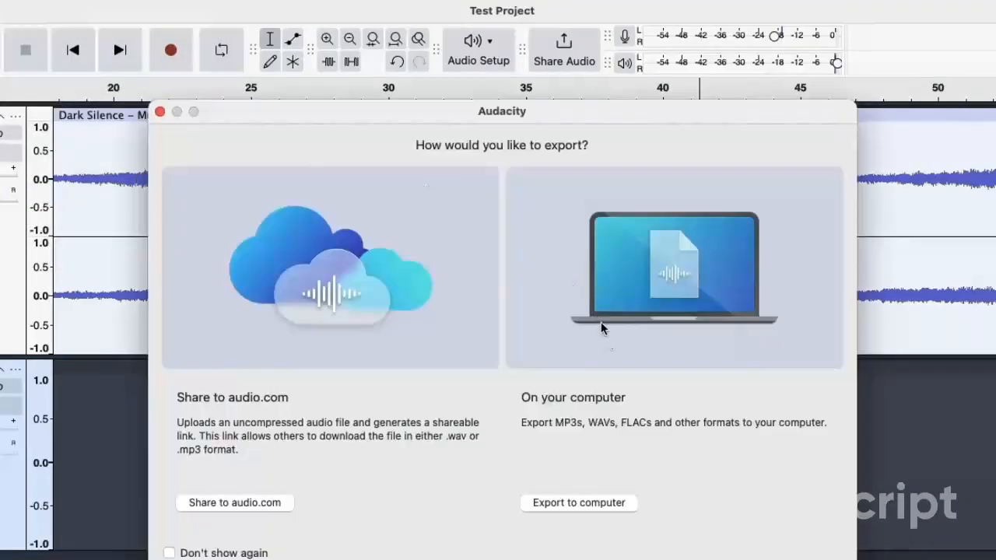
click(595, 503)
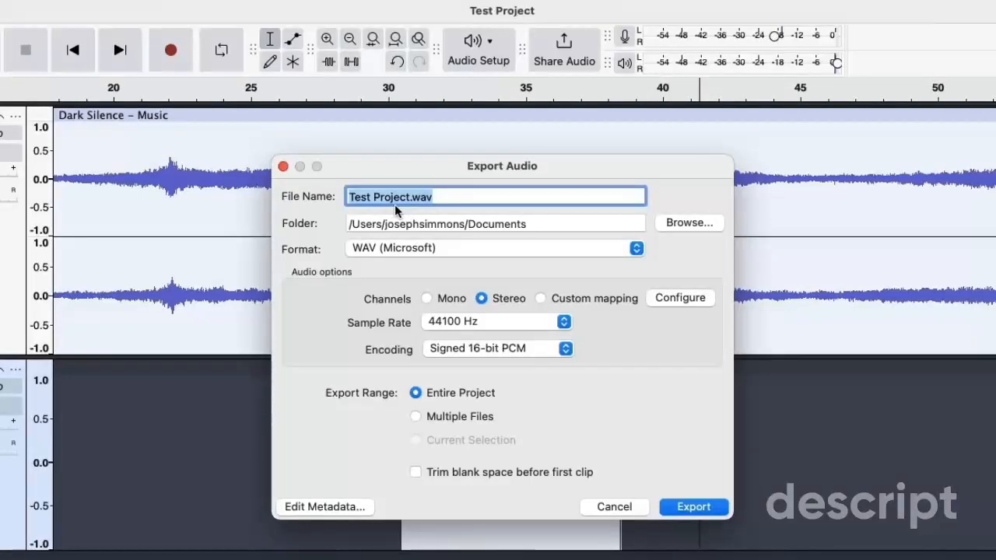
Review the available export file formats and choose WAV (Microsoft)
click(413, 247)
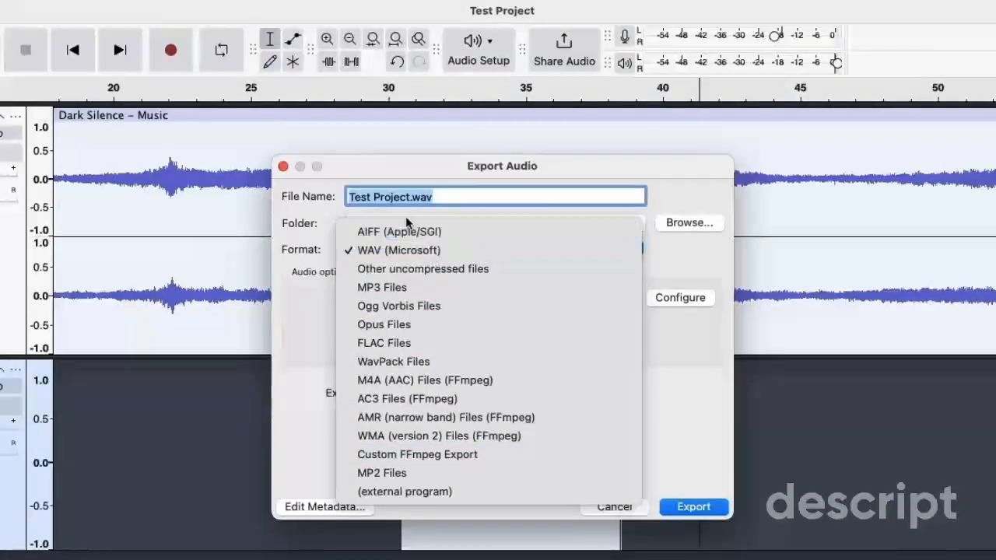
click(663, 172)
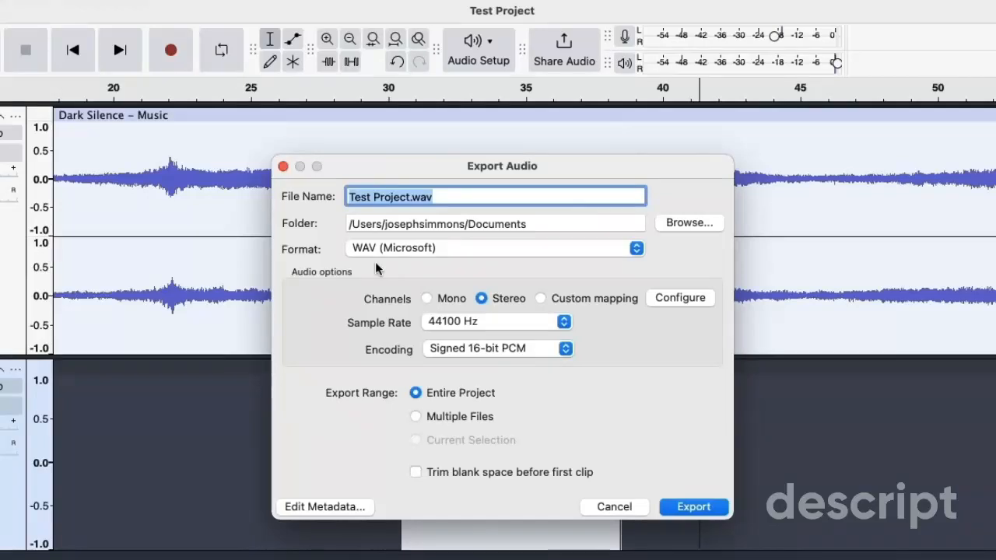
click(395, 250)
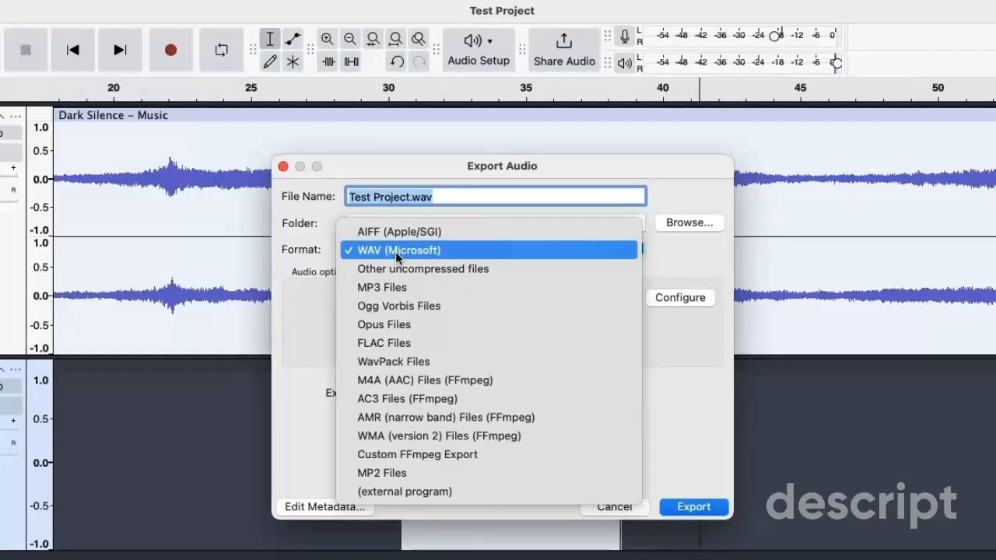
click(396, 253)
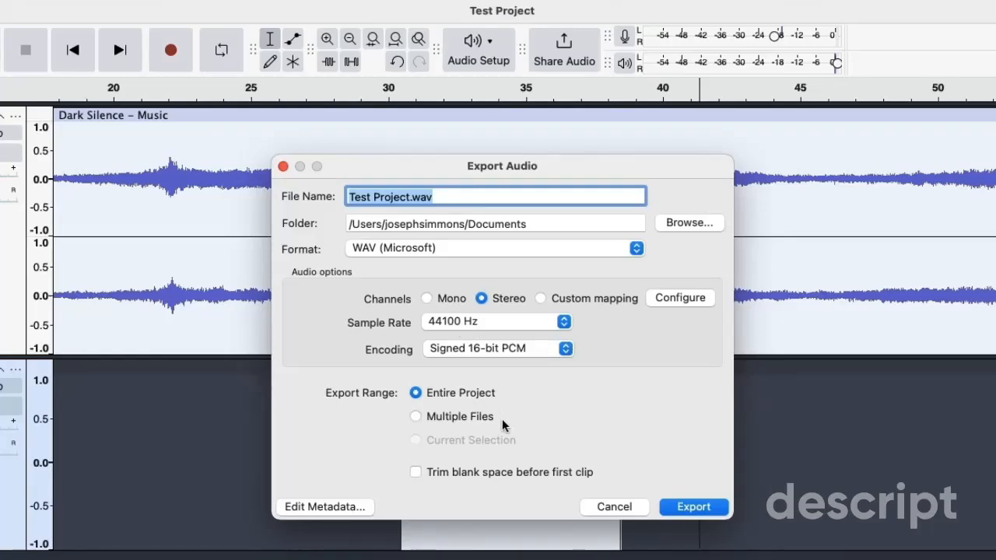
click(654, 437)
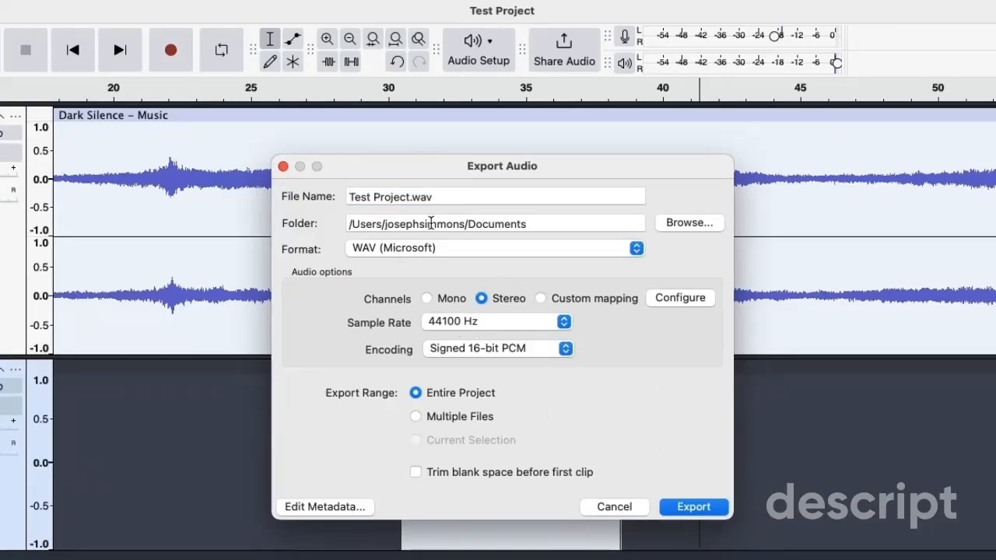
Set the export folder to Desktop and export the entire project as Test Project.wav
click(491, 223)
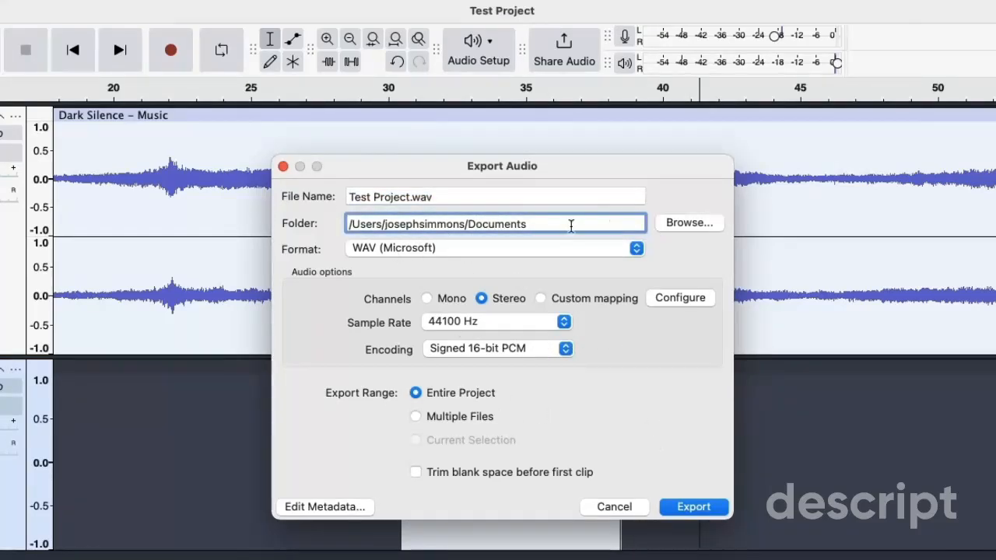
click(706, 223)
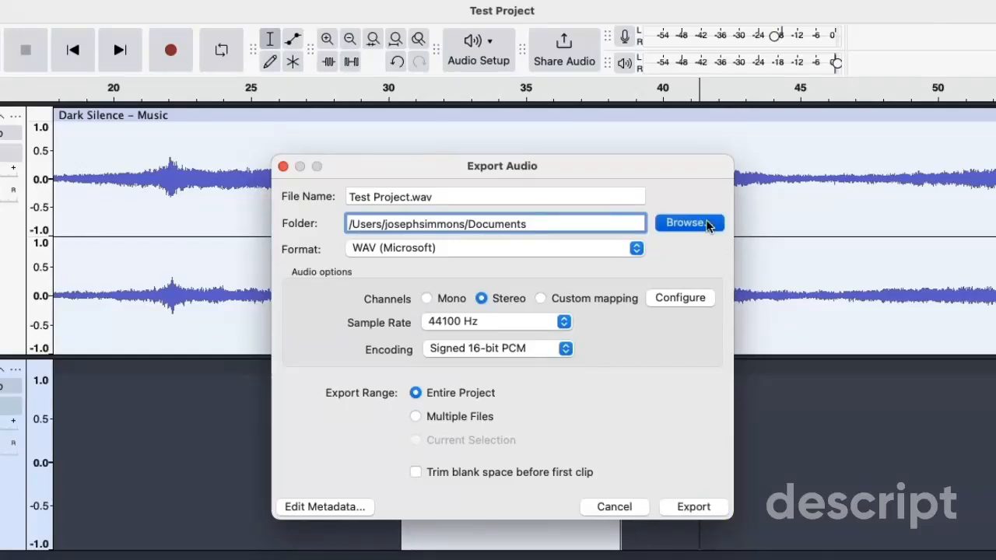
click(449, 341)
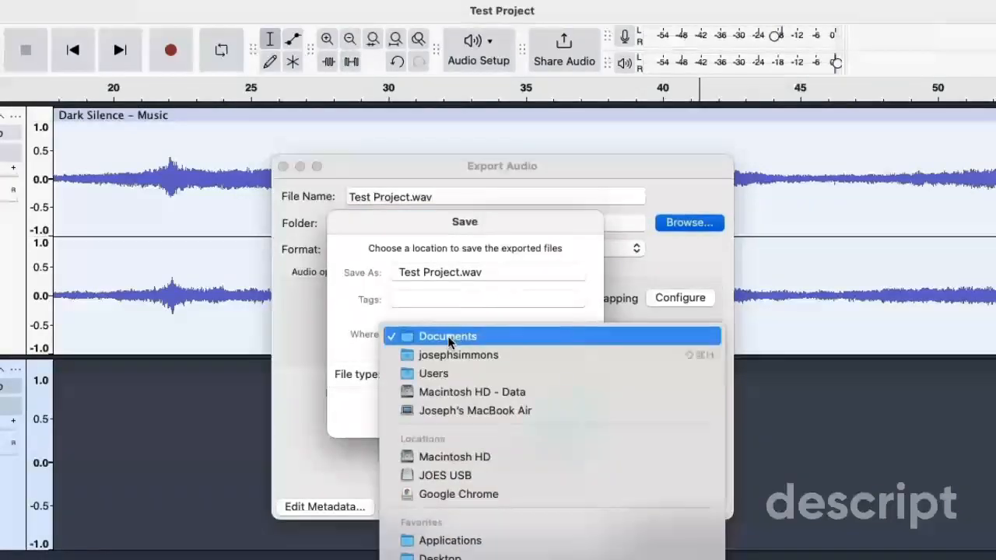
click(483, 557)
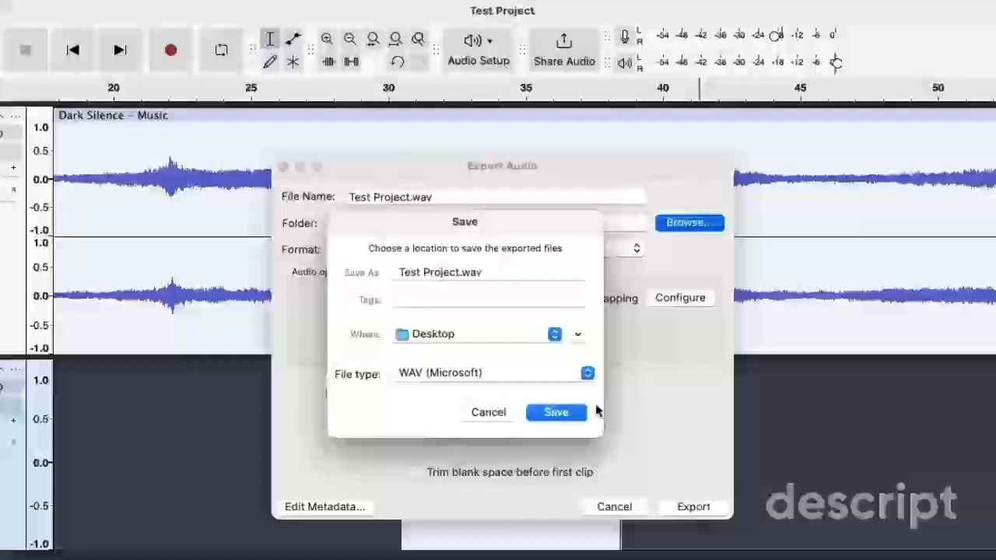
click(558, 413)
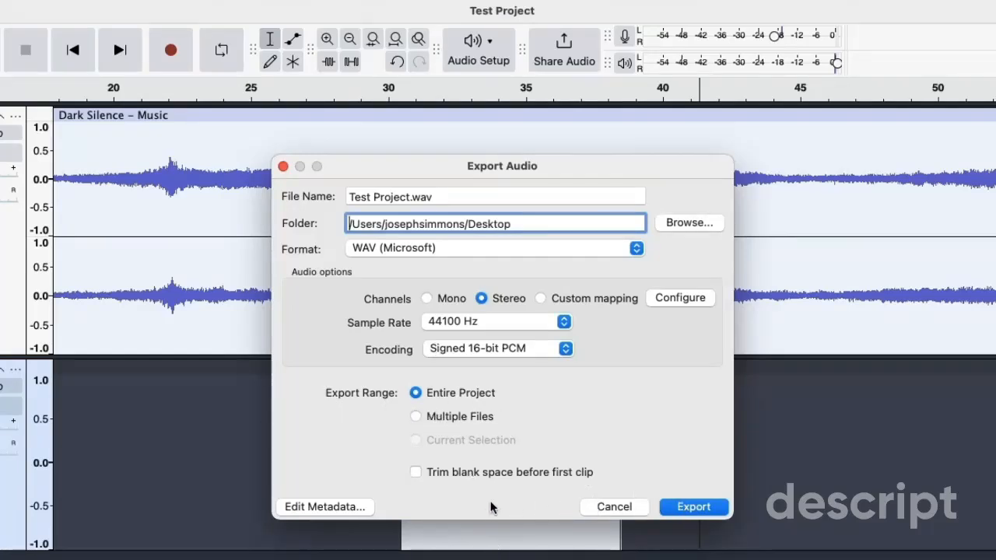
click(695, 508)
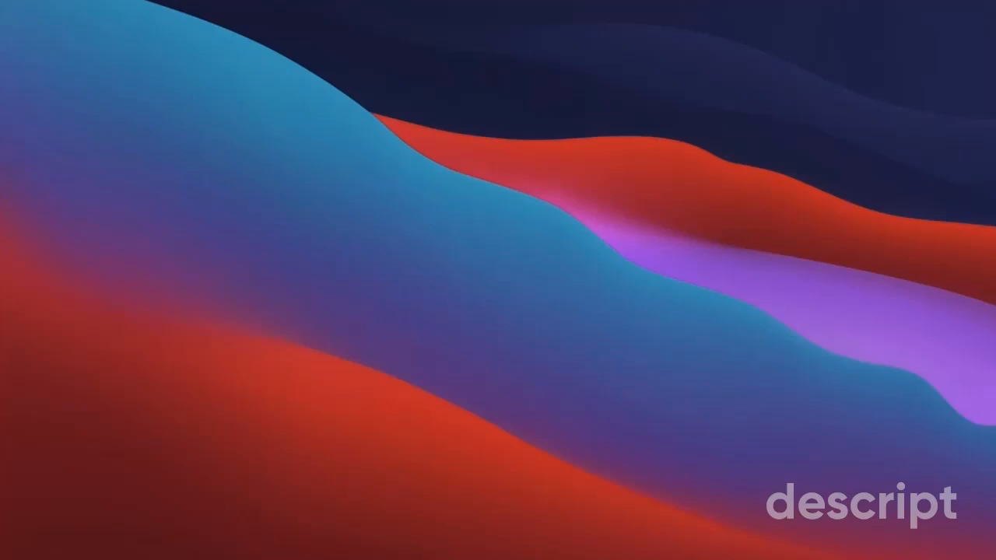
Open the exported Test Project.wav from the desktop in QuickTime Player and start playback
right_click(841, 235)
mouse_move(964, 267)
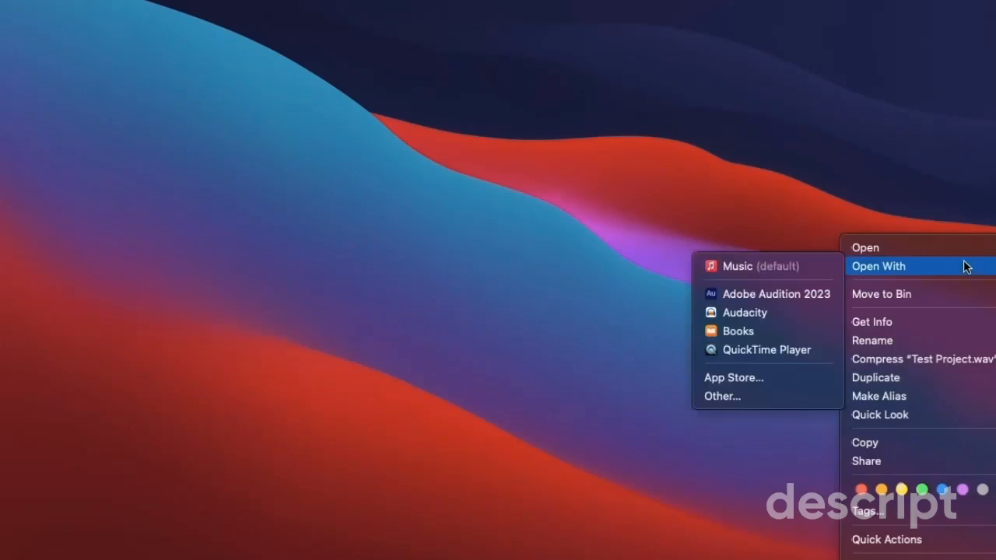
click(797, 349)
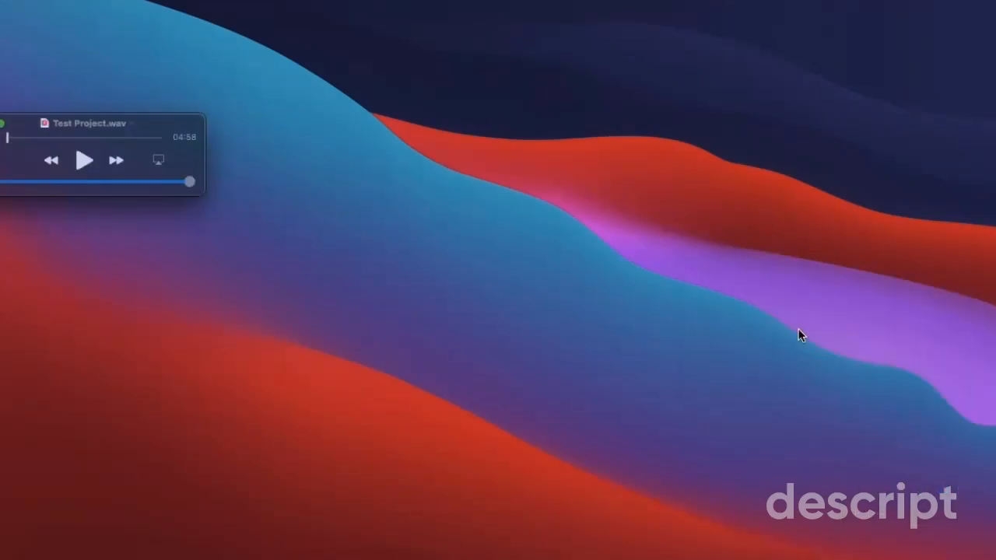
click(82, 159)
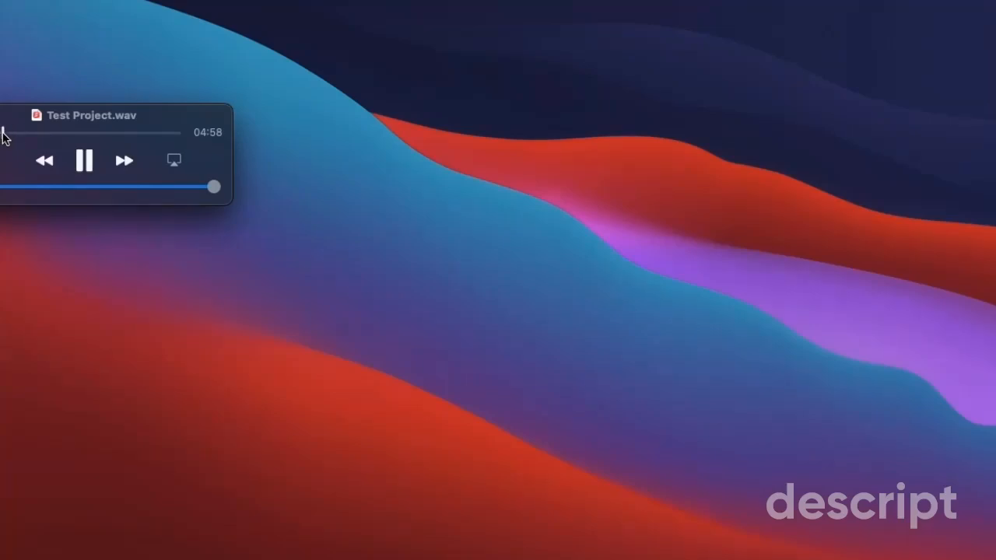
Listen to the exported file at several points along its timeline, and close the player
key(space)
key(space)
key(space)
click(40, 132)
click(49, 132)
click(56, 131)
click(86, 132)
click(100, 132)
click(109, 133)
click(91, 152)
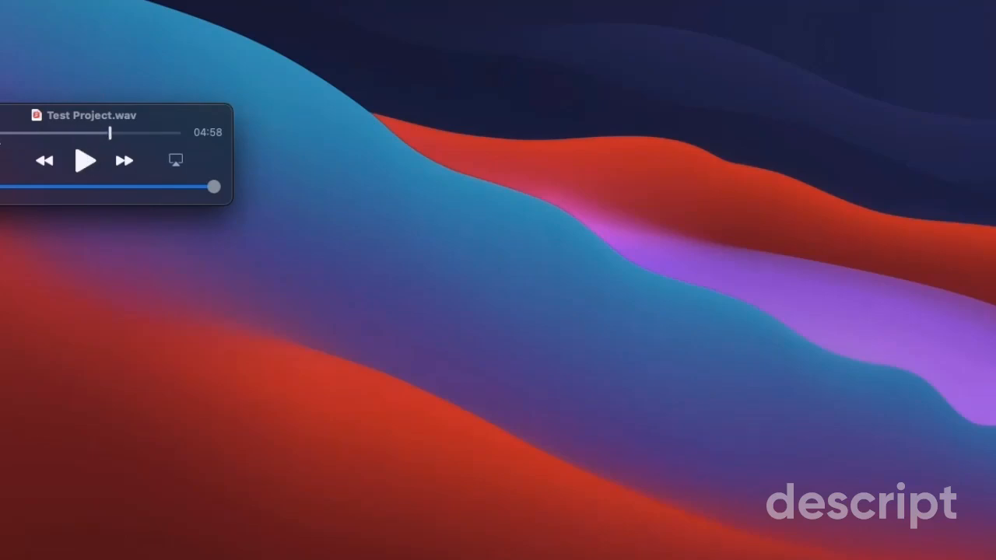
key(super+w)
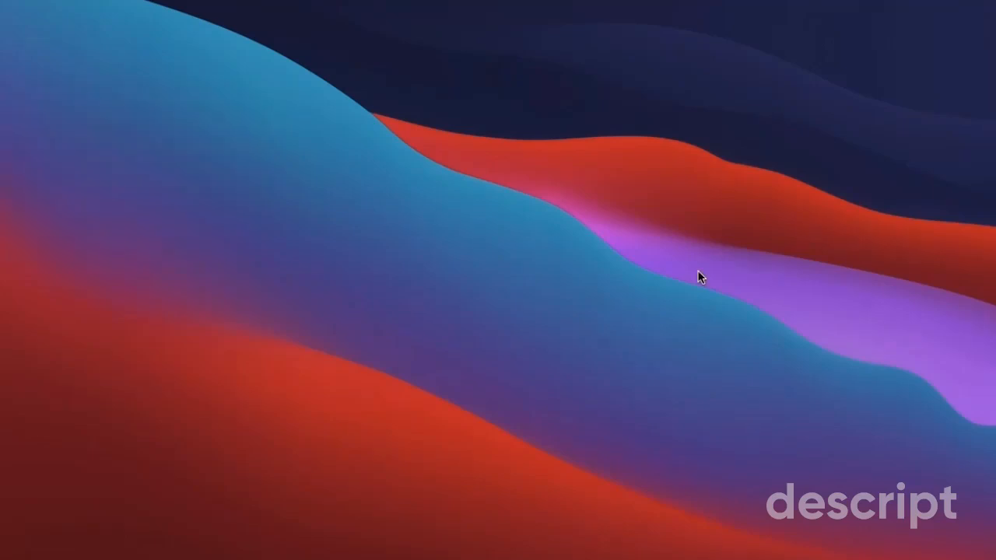